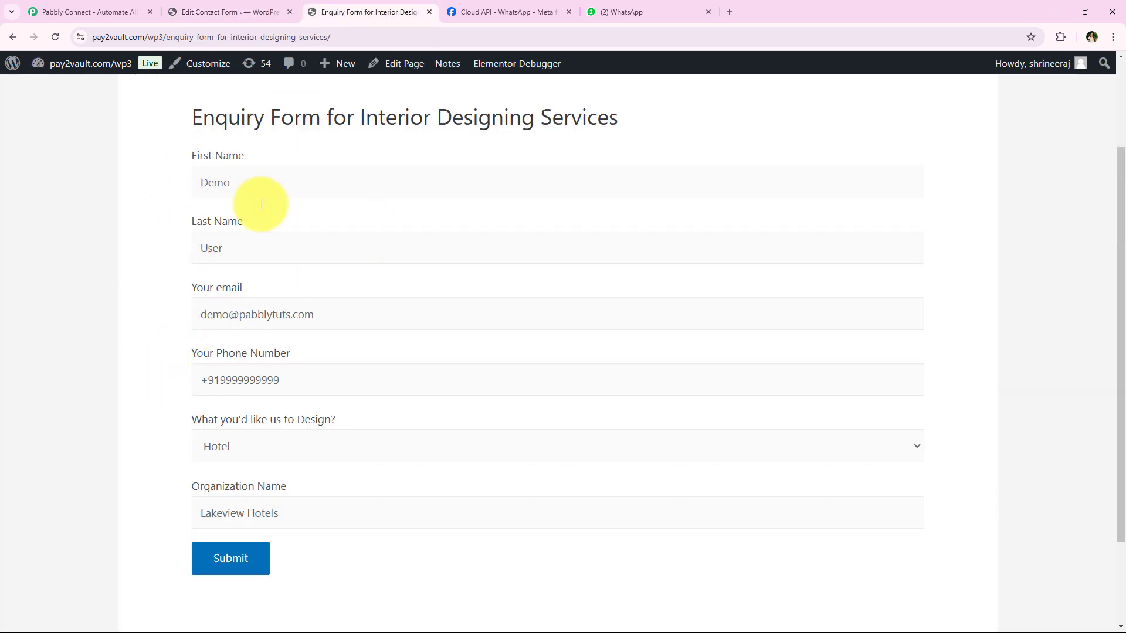
- Submit the completed interior designing enquiry form and check the response below it
left_click_drag(195, 209, 234, 261)
left_click(140, 226)
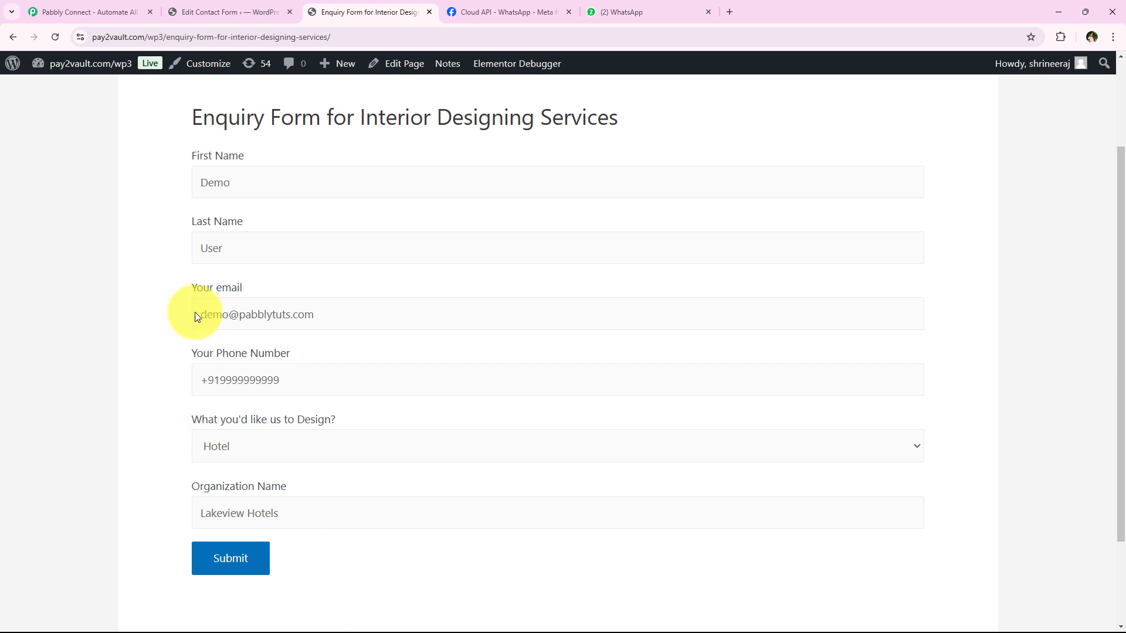
left_click(234, 563)
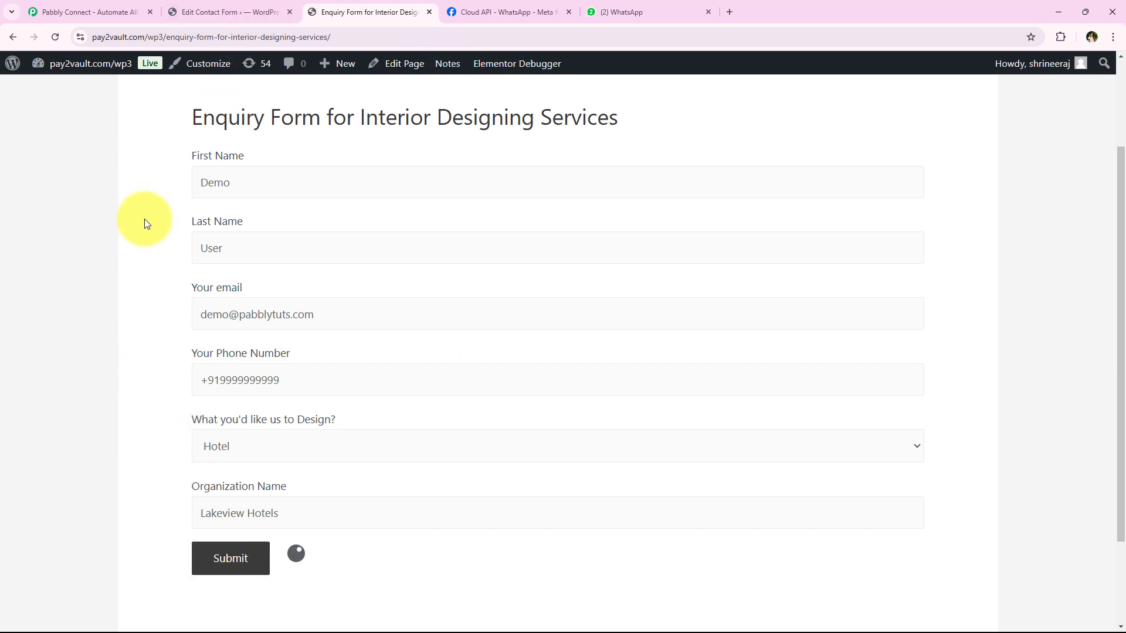
scroll(144, 235, "down", 1)
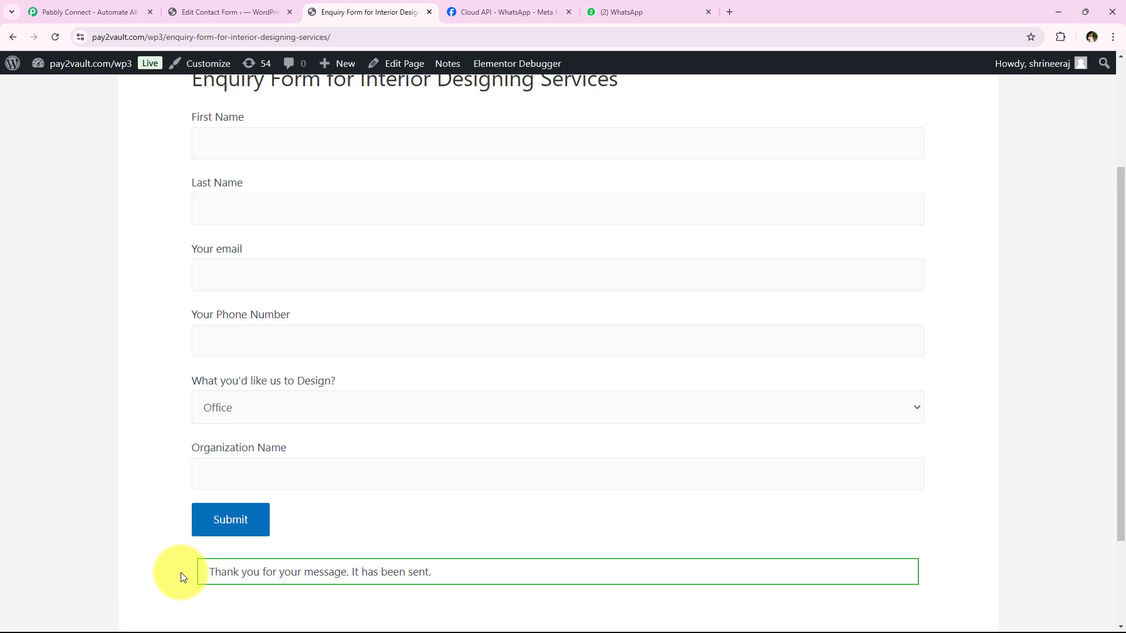
left_click_drag(181, 574, 438, 576)
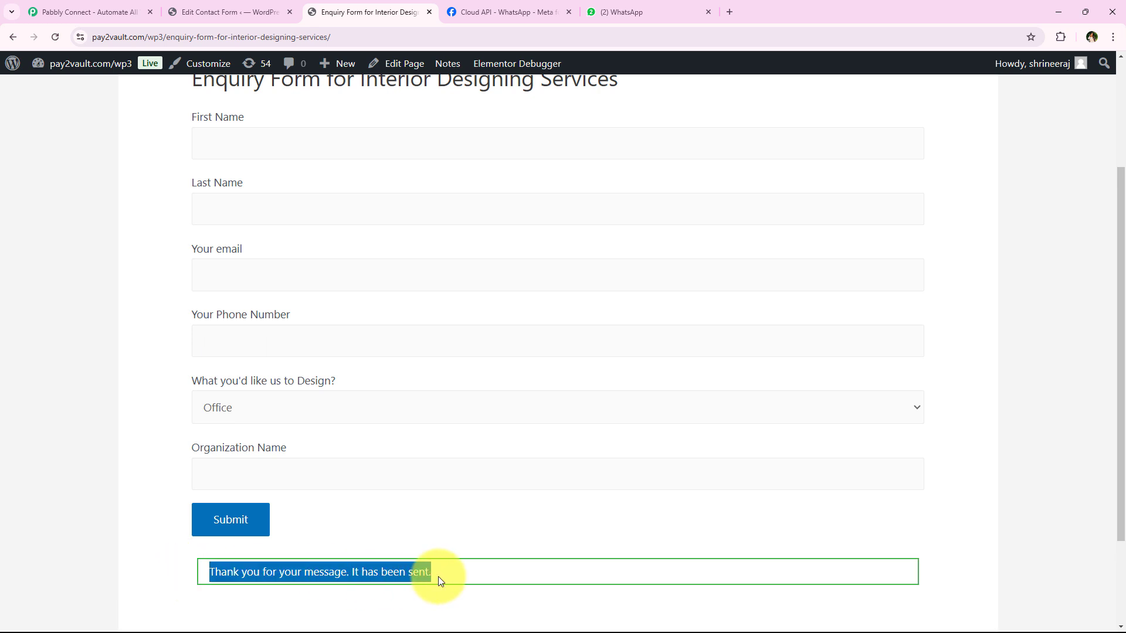
left_click(166, 510)
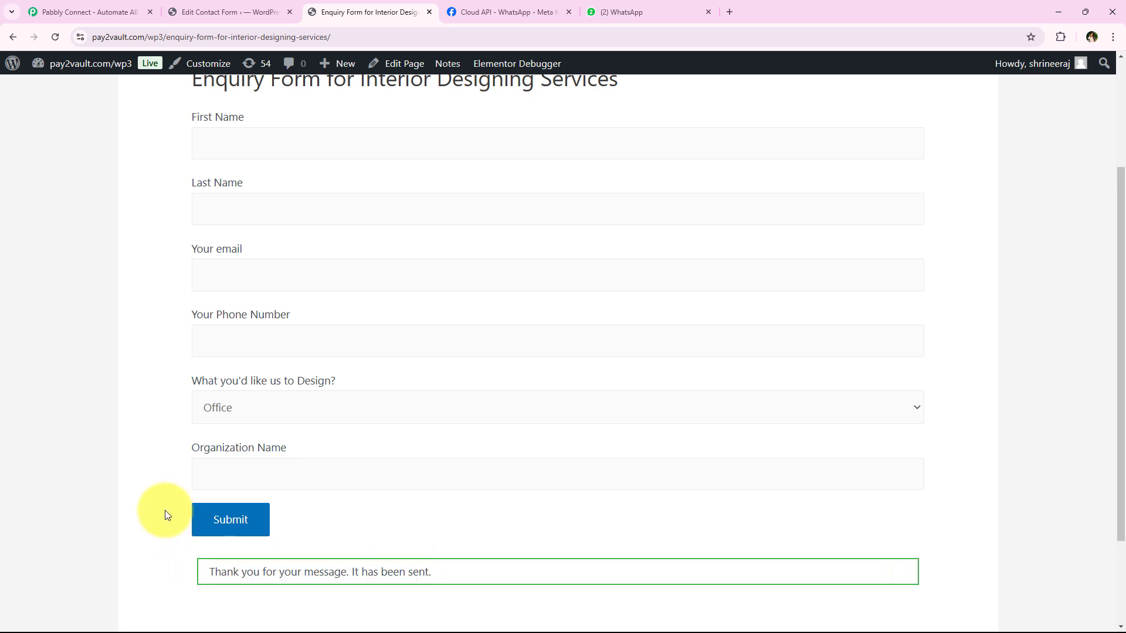
- Switch to WhatsApp and review the customer's thank-you message and the new-lead notification with its contact details in the WhatsApp API chat
left_click(599, 7)
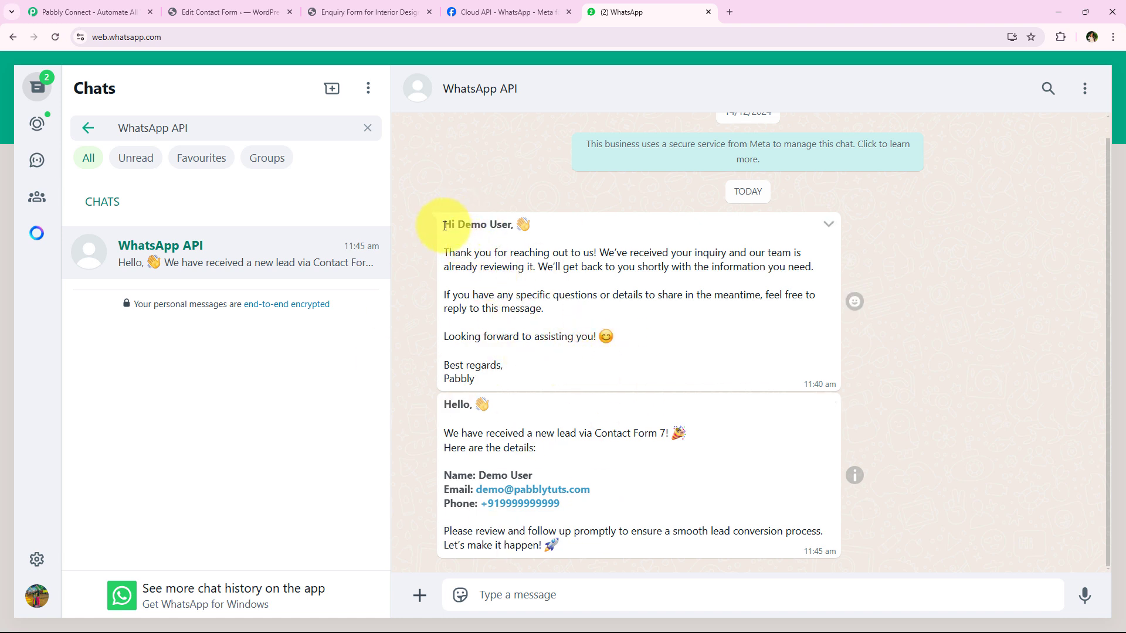
left_click_drag(447, 225, 520, 221)
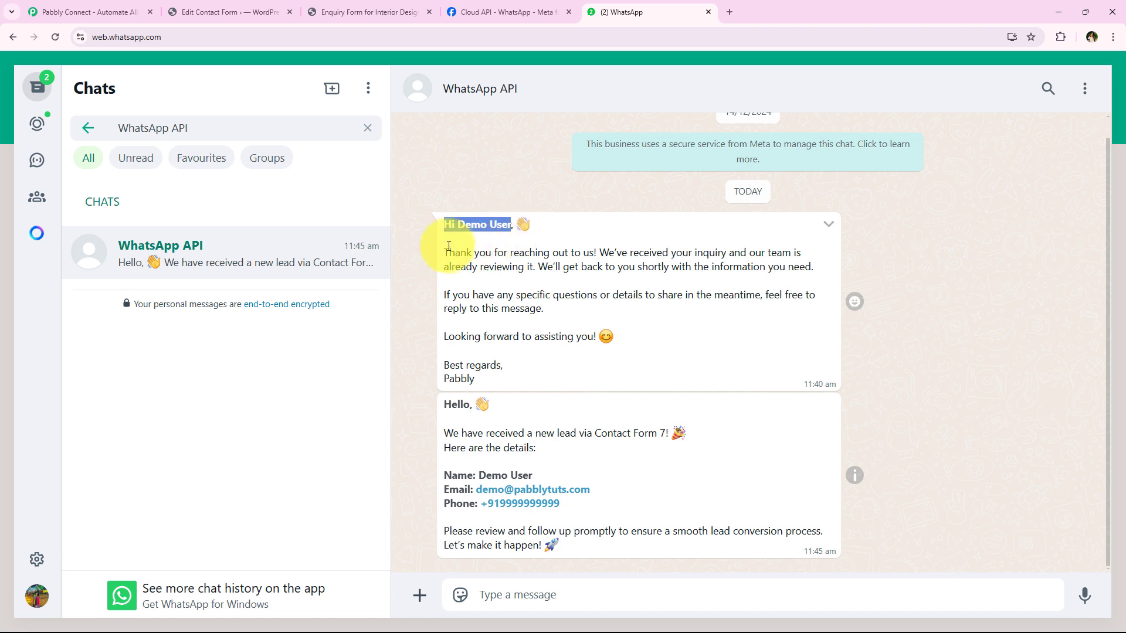
left_click_drag(445, 252, 503, 378)
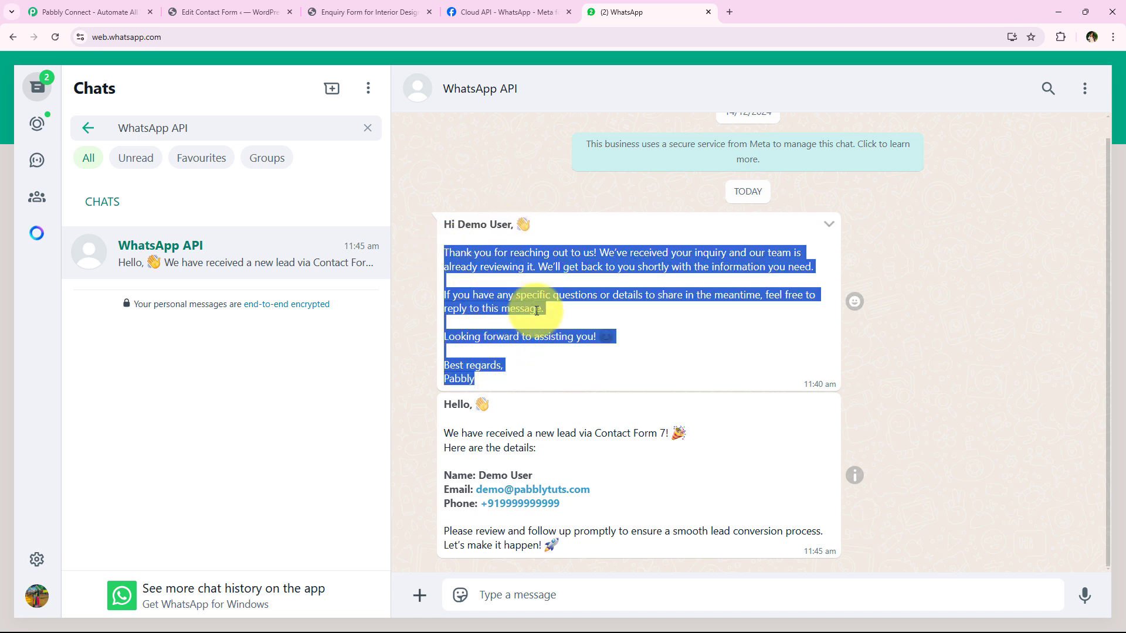
left_click(529, 283)
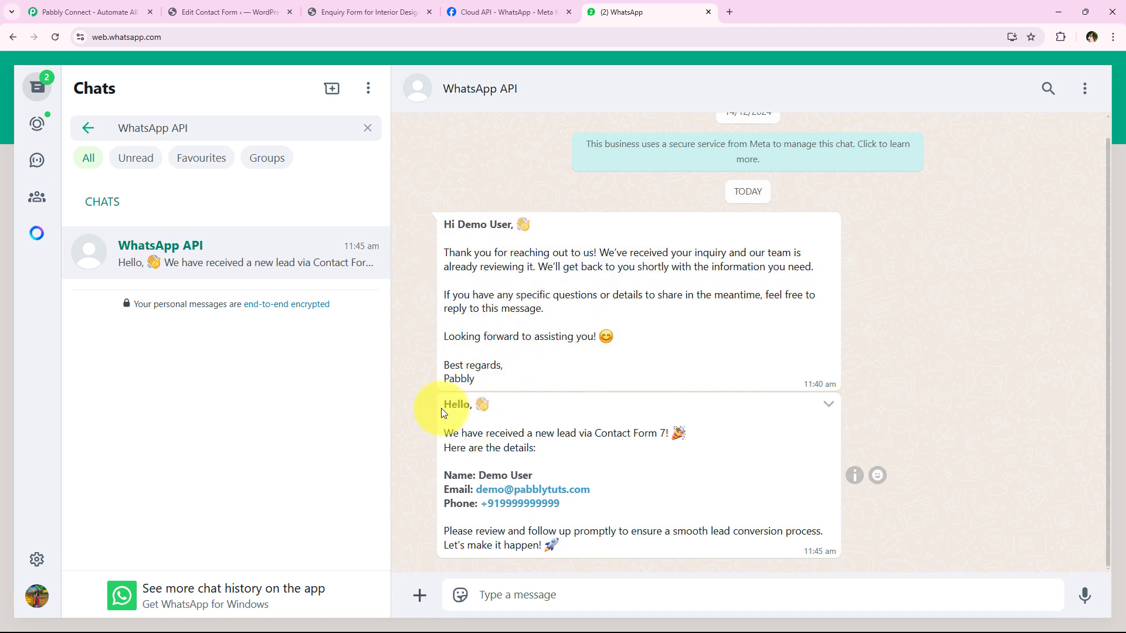
left_click_drag(440, 409, 644, 541)
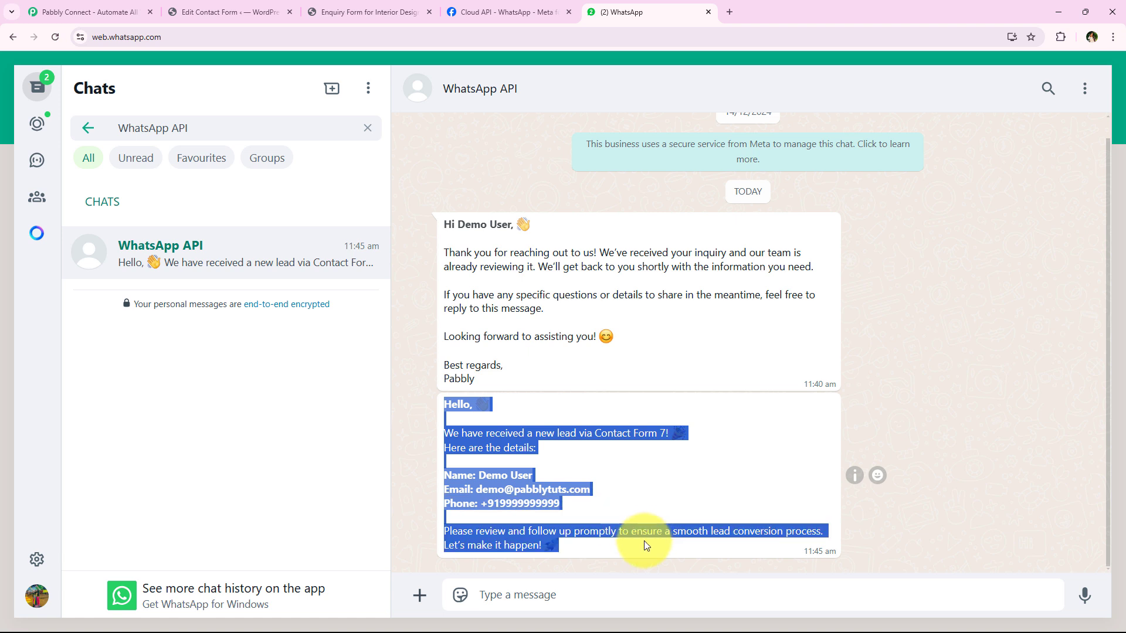
left_click(620, 484)
left_click_drag(445, 433, 672, 435)
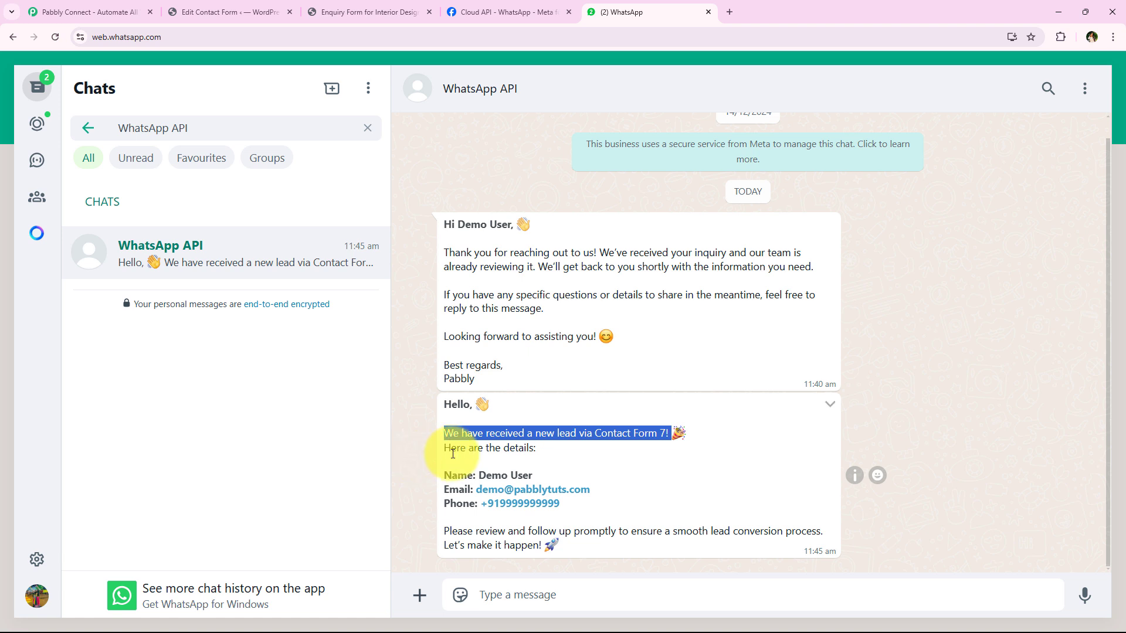
left_click_drag(444, 448, 574, 449)
left_click(571, 448)
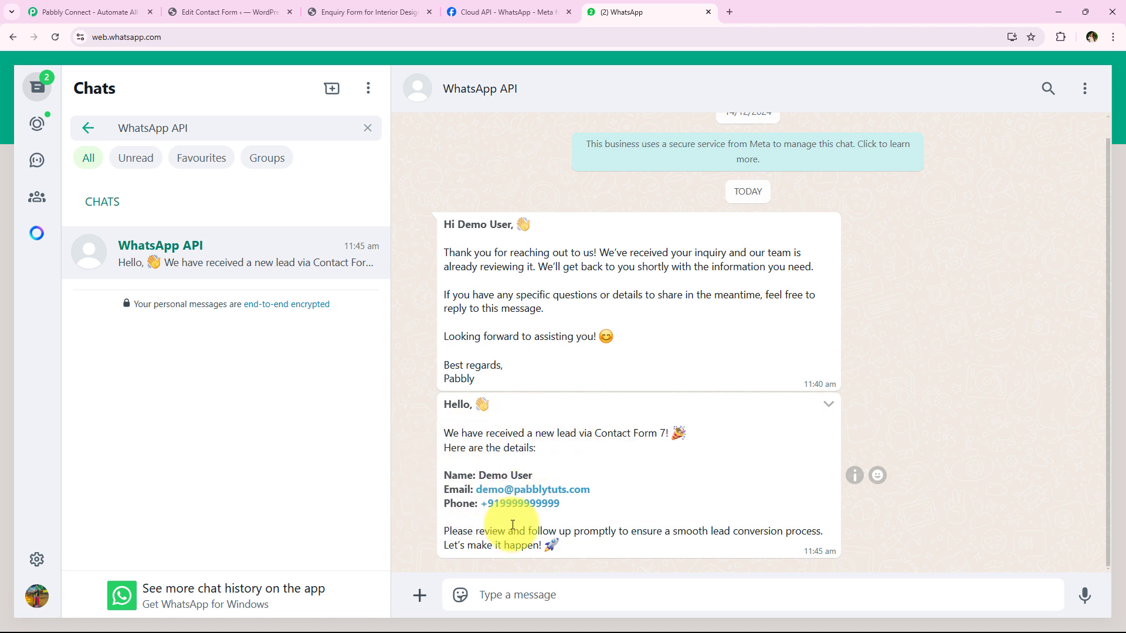
triple_click(544, 533)
left_click(592, 554)
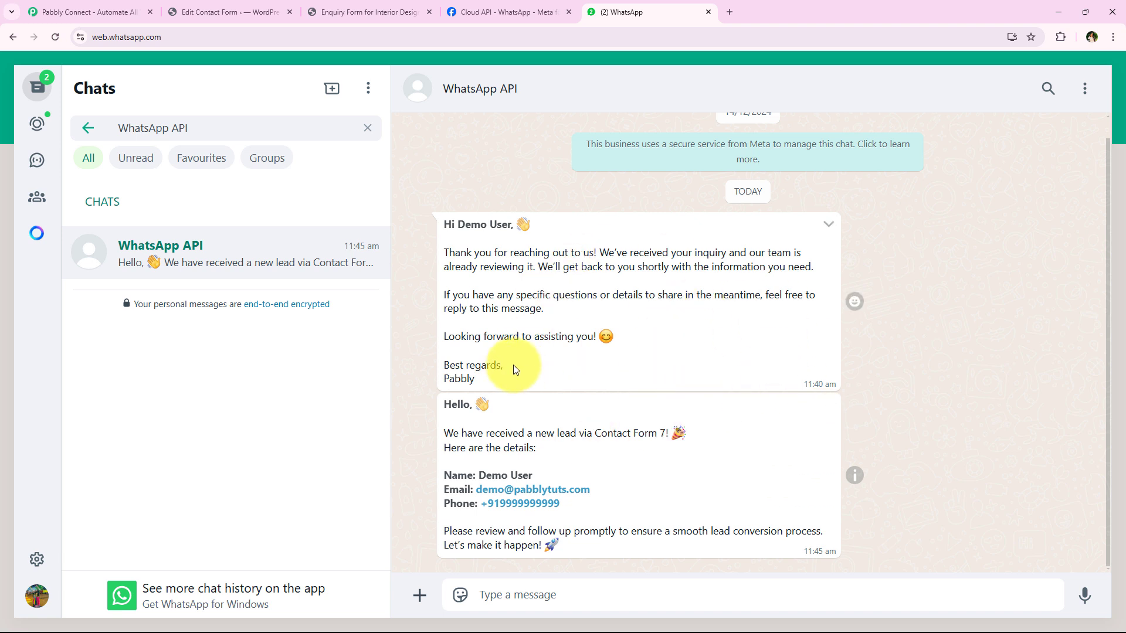
- Switch to the Pabbly Connect website, dismiss the limited-time offer popup and sign in to the account
left_click(121, 7)
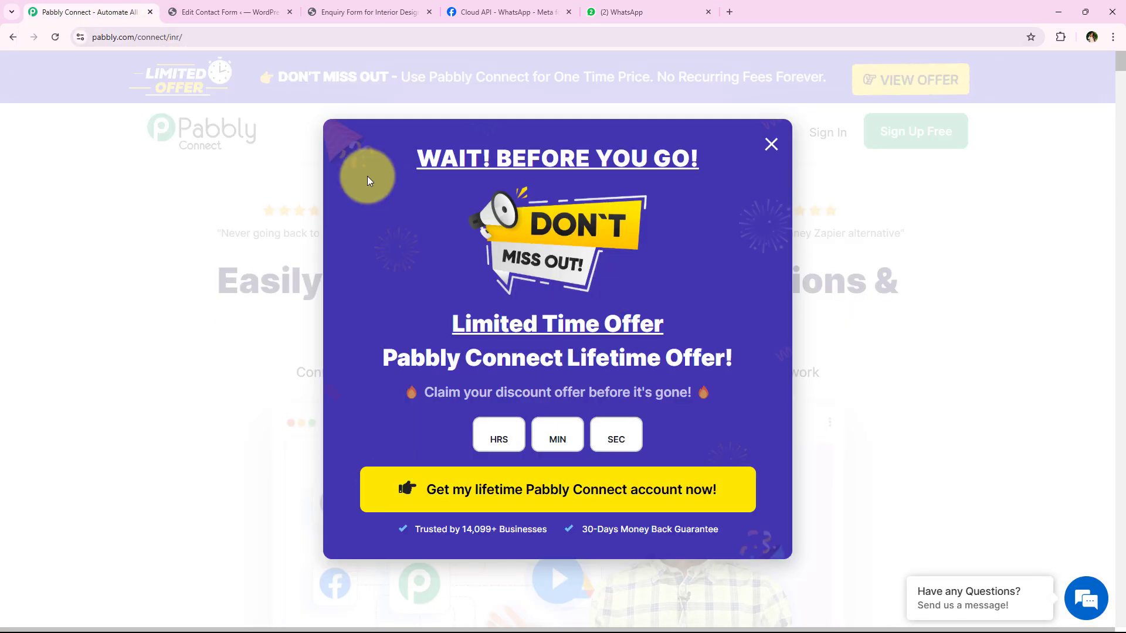
left_click(250, 34)
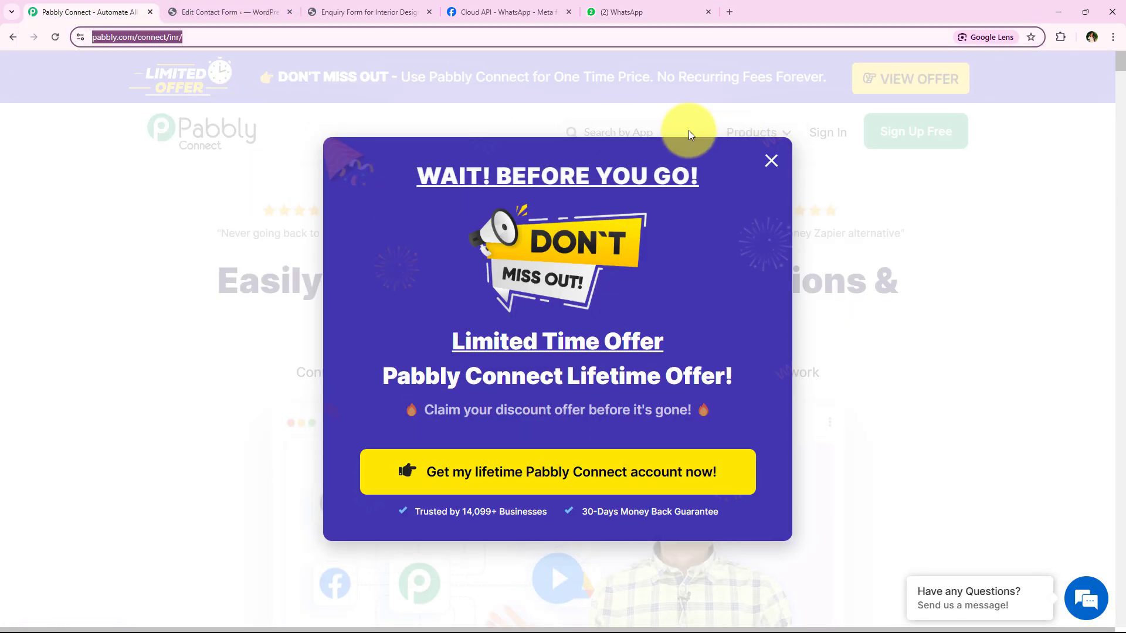
left_click(771, 160)
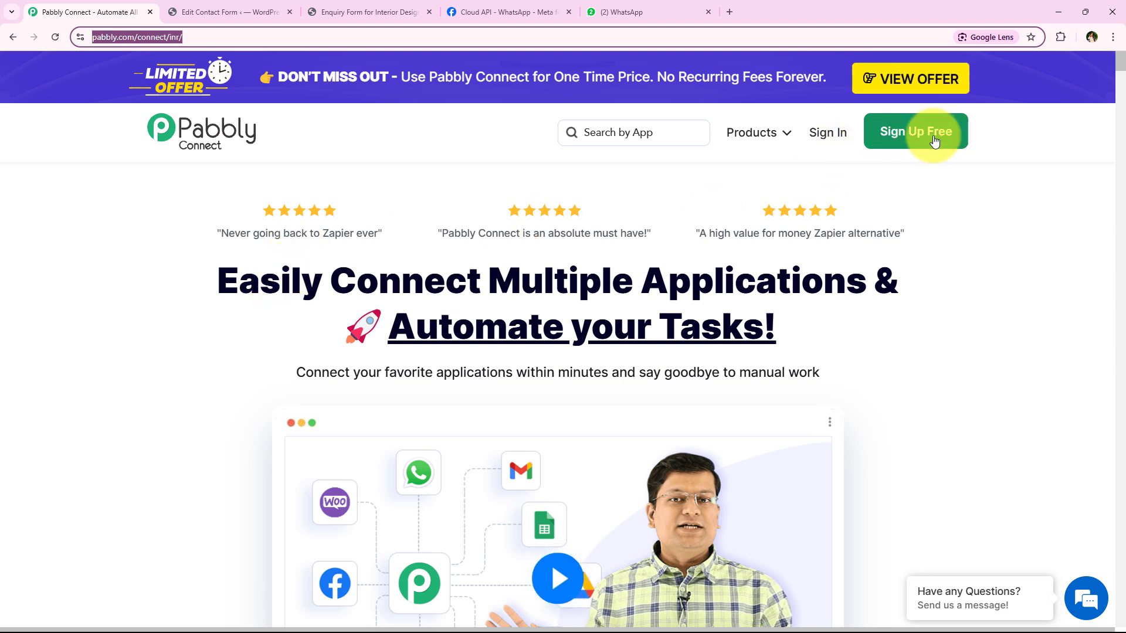
left_click(91, 207)
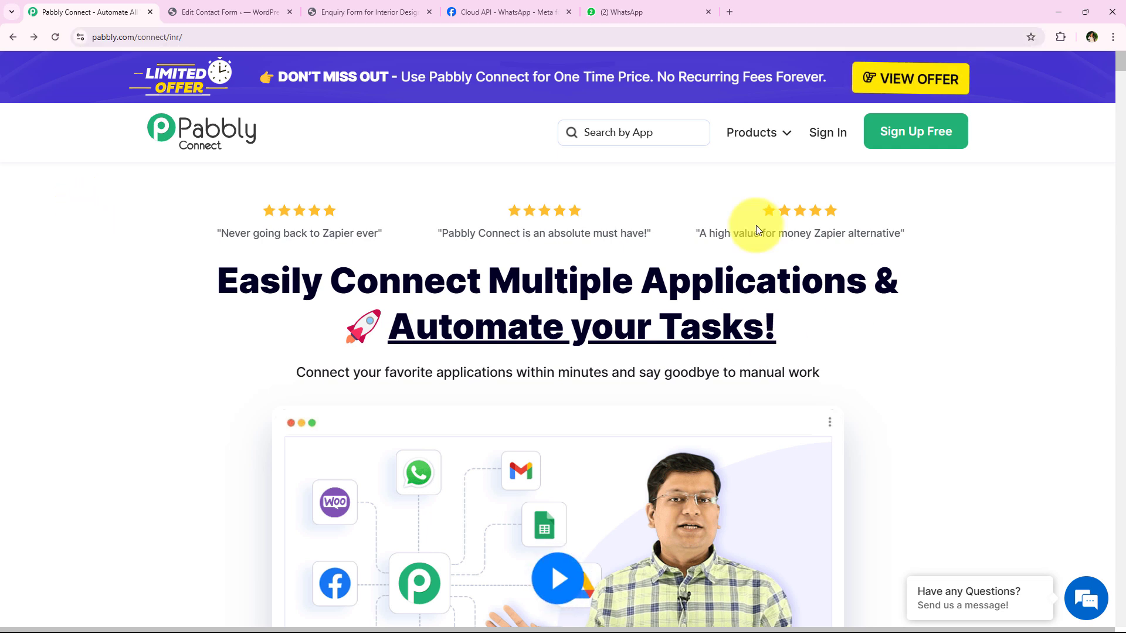
left_click(828, 133)
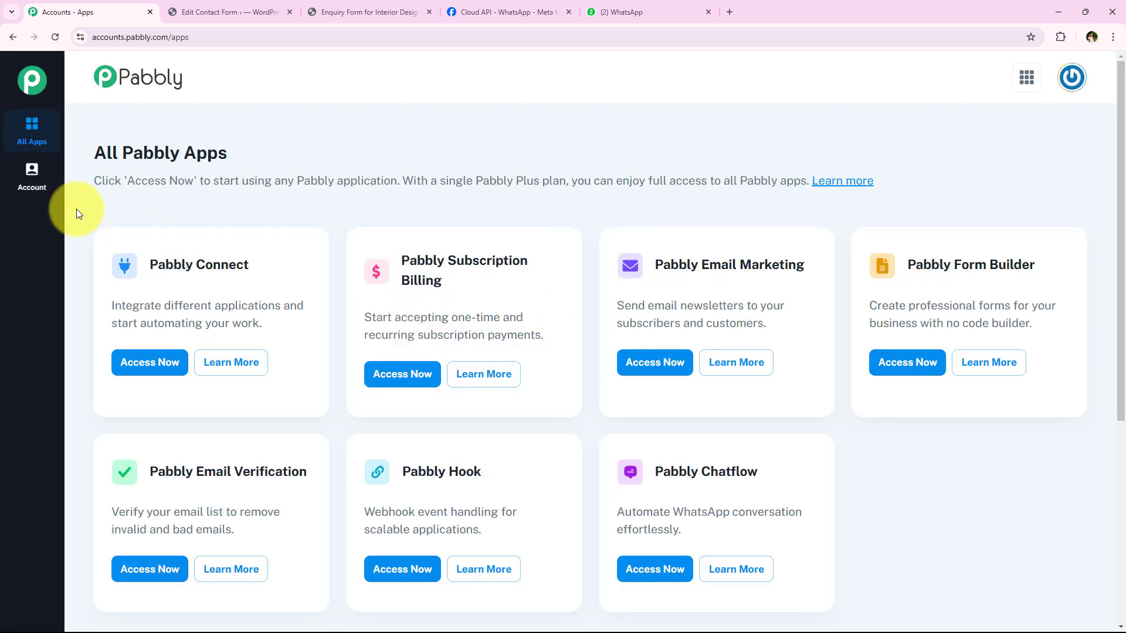
- Look over the All Pabbly Apps page and access the Pabbly Connect application
left_click_drag(90, 156, 235, 153)
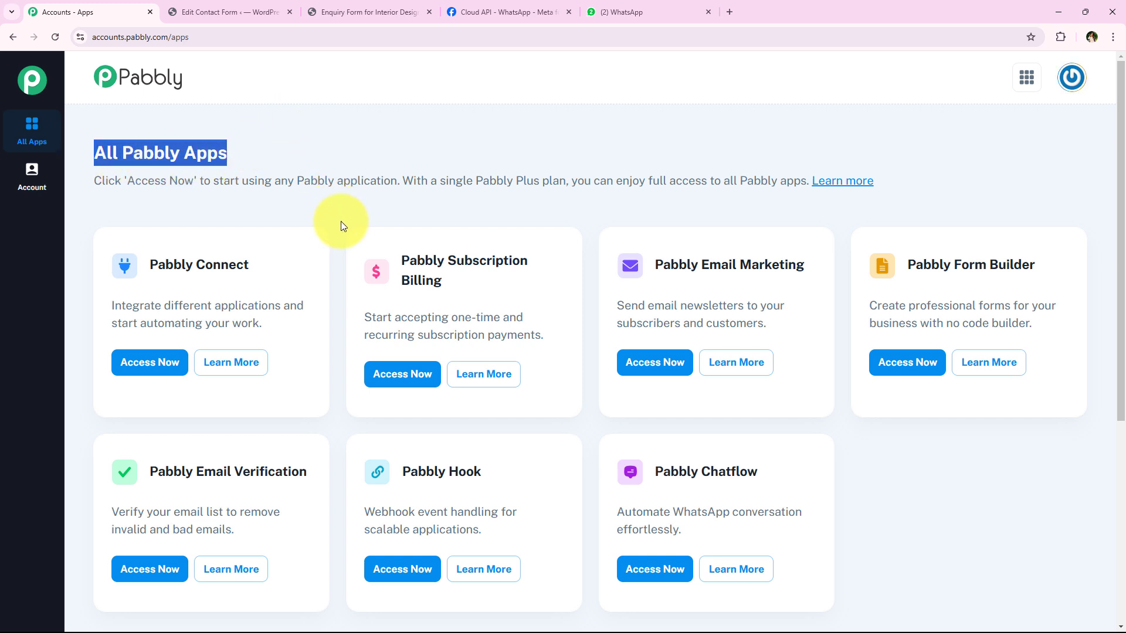
scroll(339, 272, "down", 1)
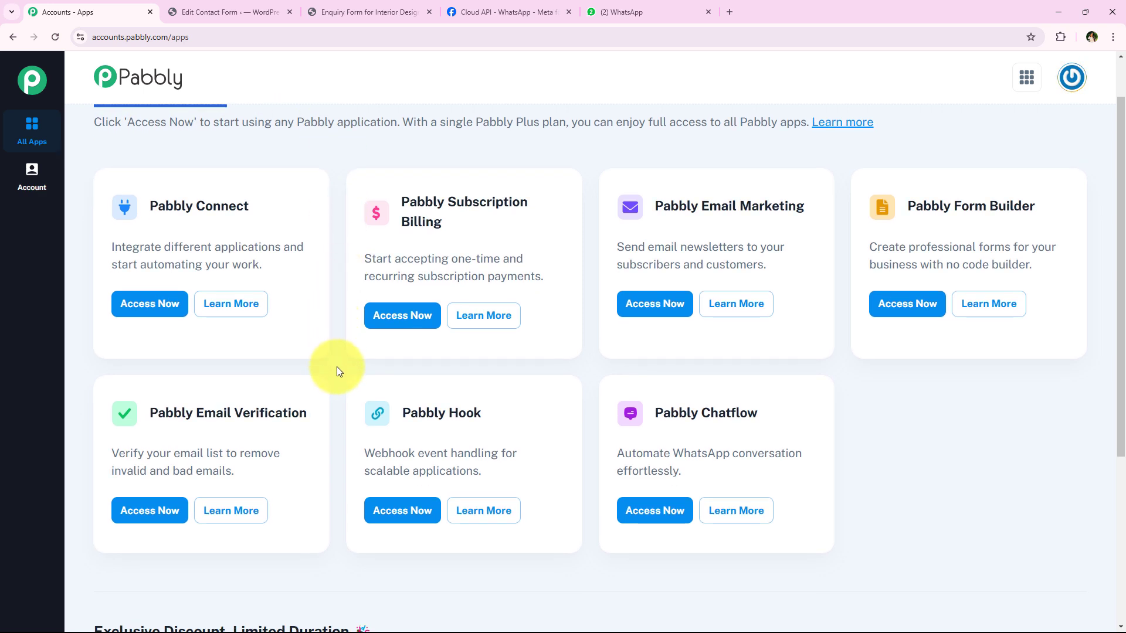
scroll(337, 368, "up", 1)
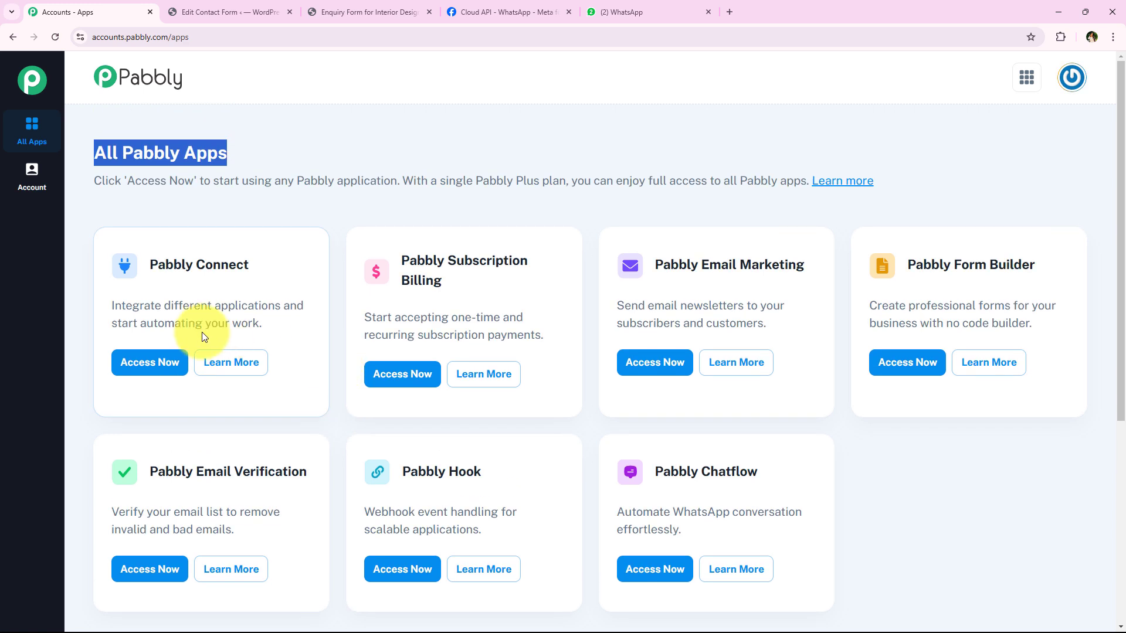
left_click_drag(152, 270, 250, 265)
left_click_drag(106, 309, 237, 304)
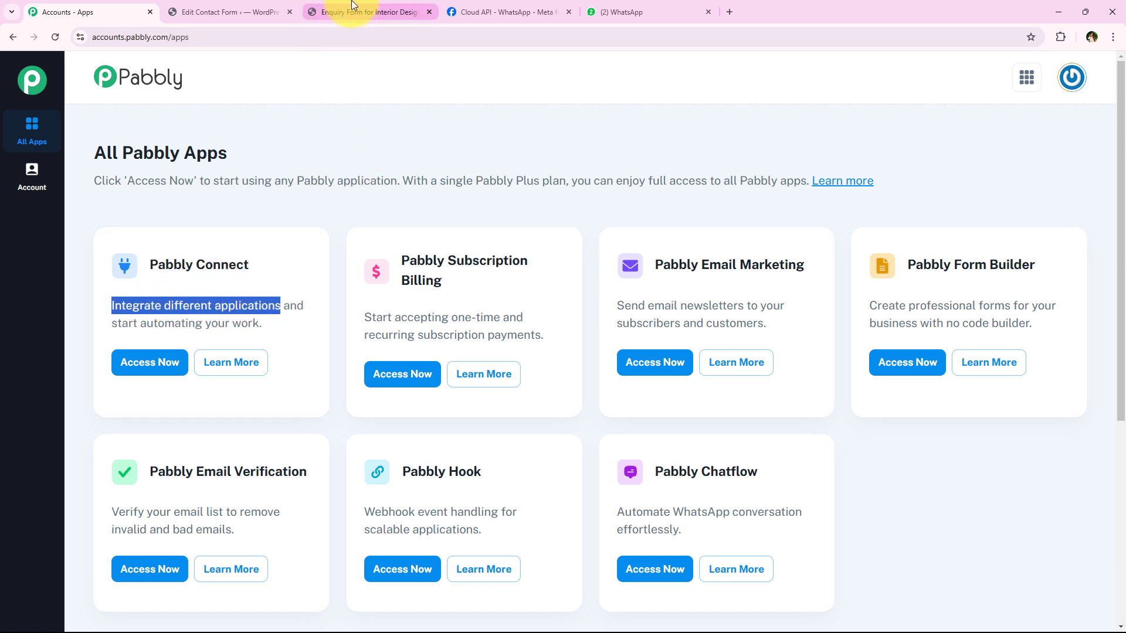
left_click(150, 370)
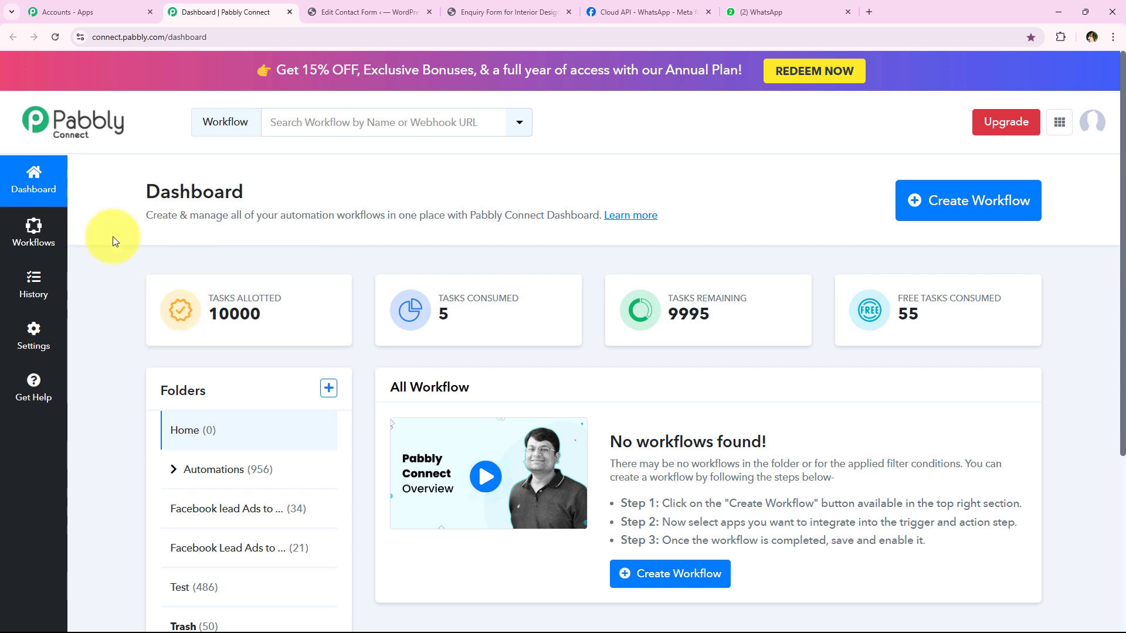
- Start a new workflow from the dashboard and select the Automations folder for it
left_click_drag(141, 192, 261, 195)
left_click(215, 246)
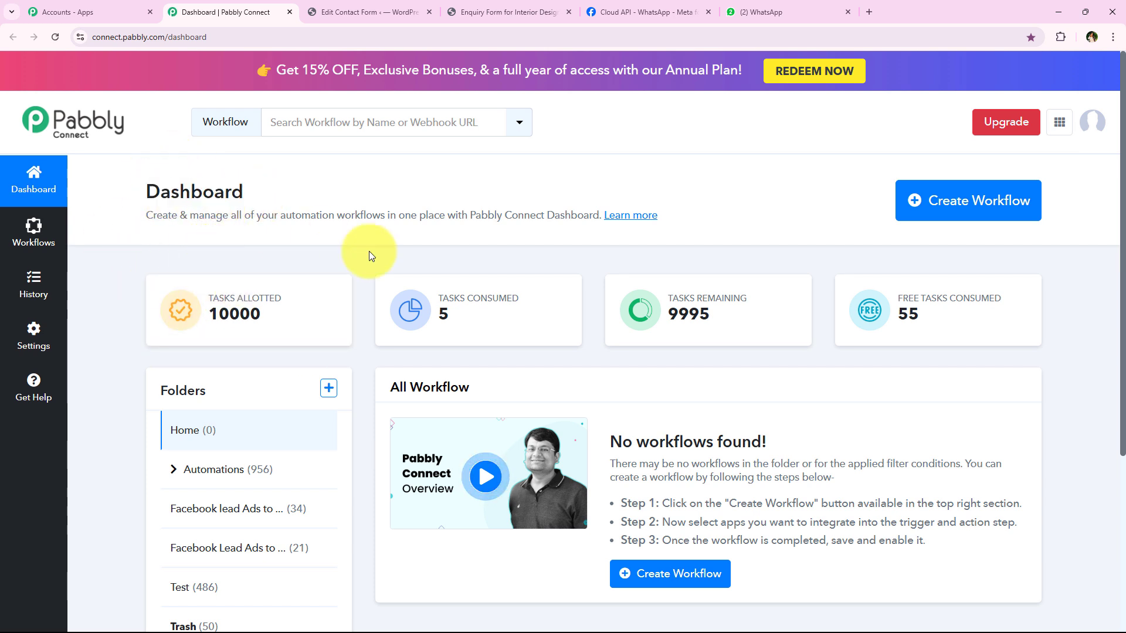
left_click(947, 202)
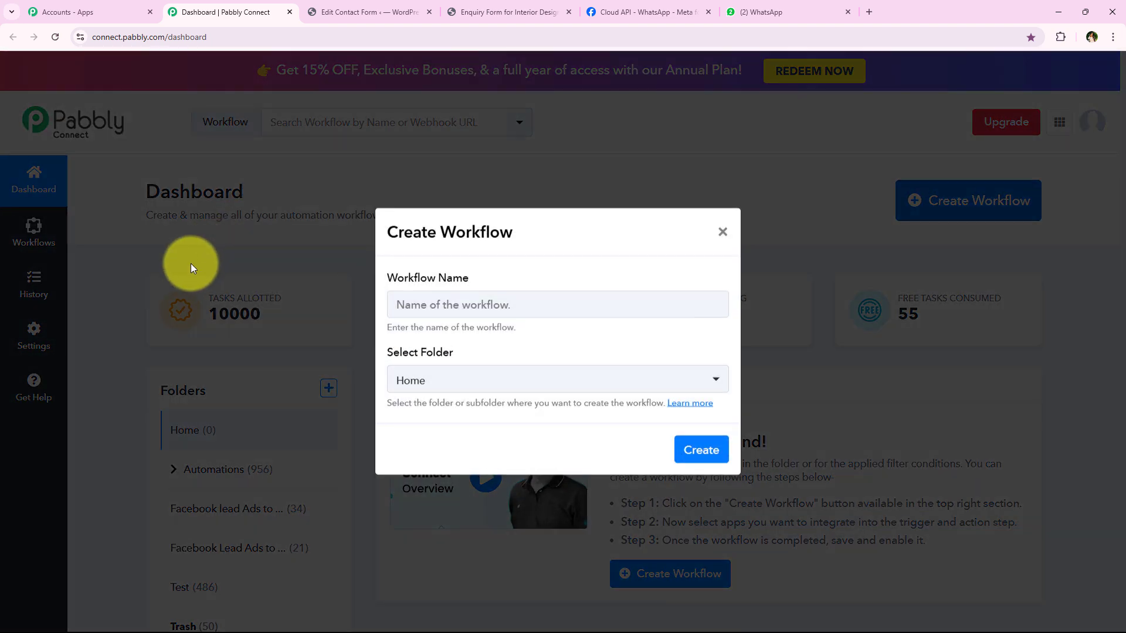
left_click_drag(389, 278, 469, 279)
left_click_drag(465, 355, 379, 353)
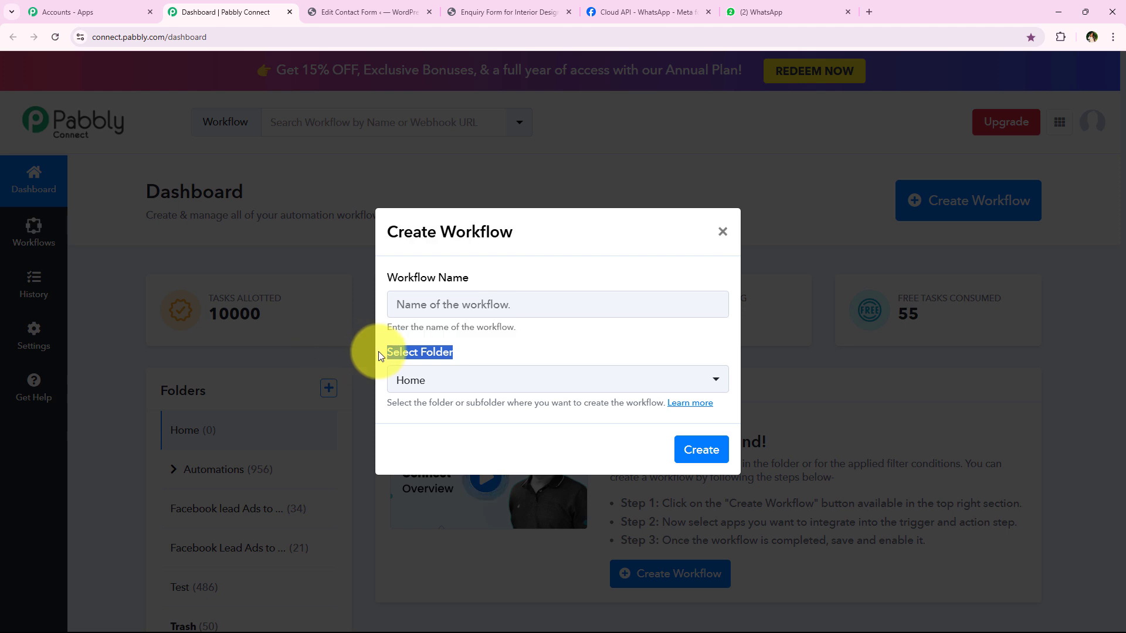
left_click(445, 384)
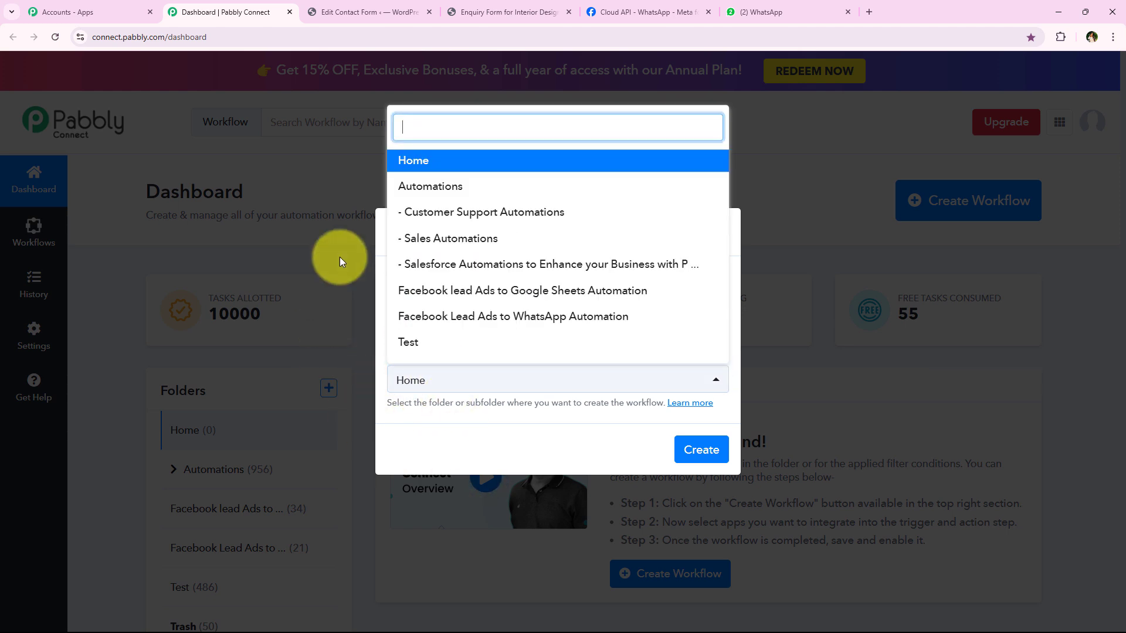
left_click(651, 186)
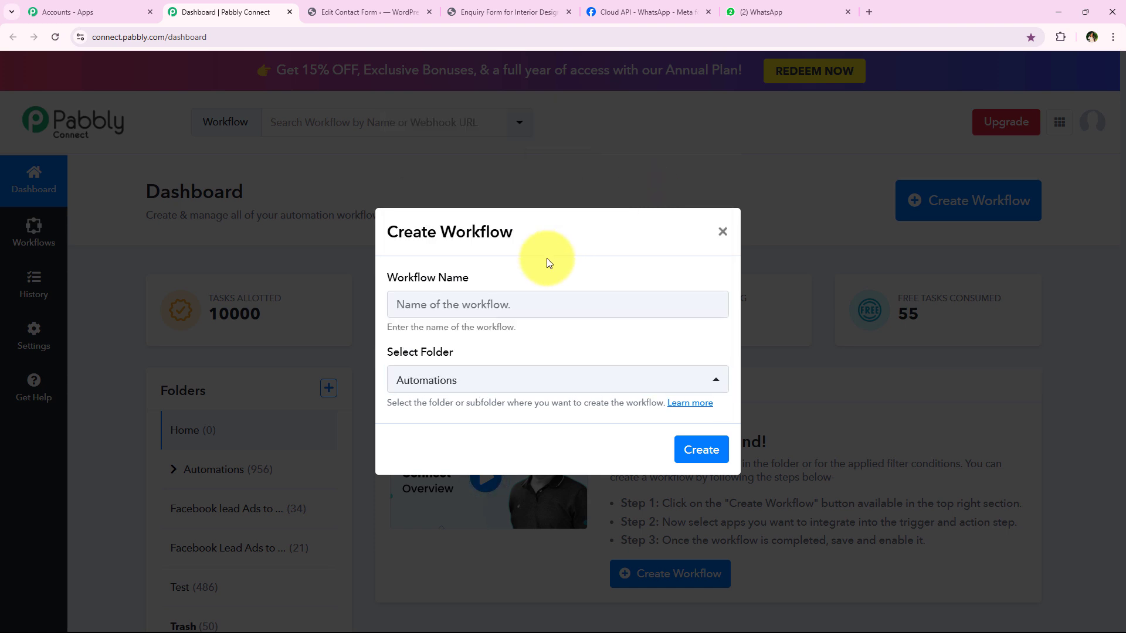
- Name the workflow "How to Send & Get WhatsApp Message on Contact Form 7 Submission using WhatsApp Cloud API | Contact Form 7 to WhatsApp" and create it
left_click(396, 304)
key("ctrl+v")
left_click_drag(396, 304, 737, 304)
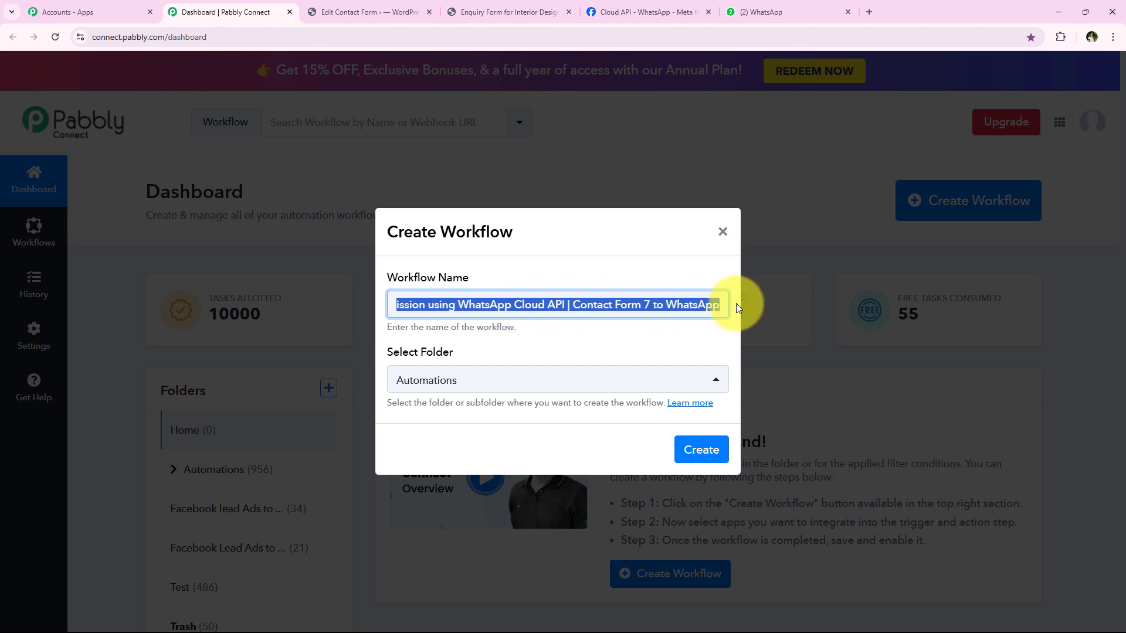
left_click(613, 326)
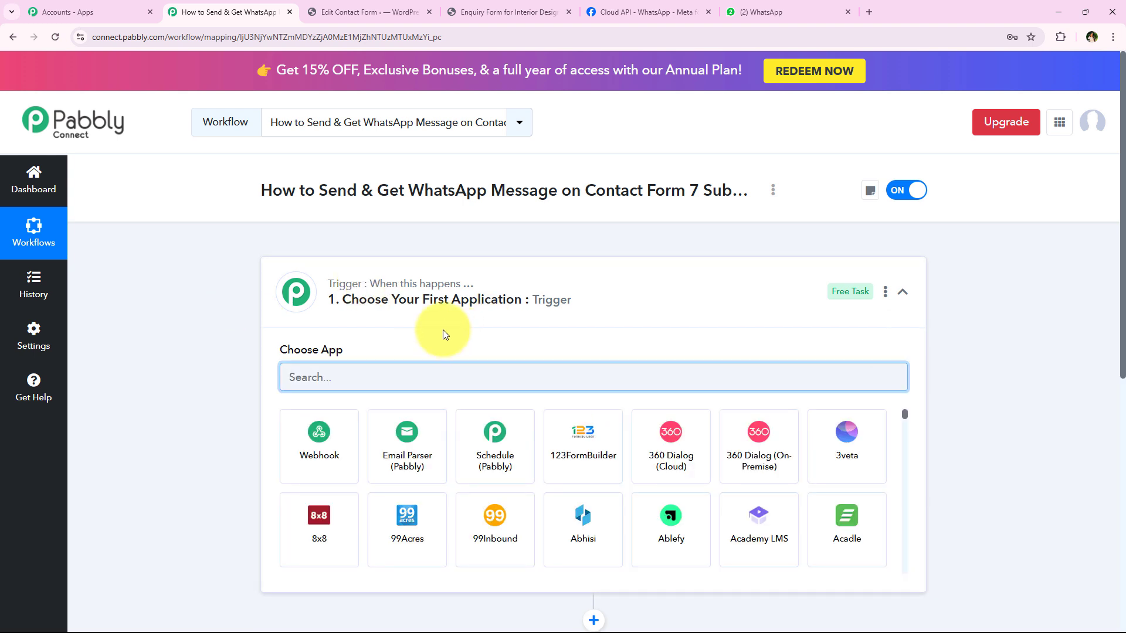
- Review the new workflow's trigger and action steps and the Contact Form 7 part of its title
left_click(549, 303)
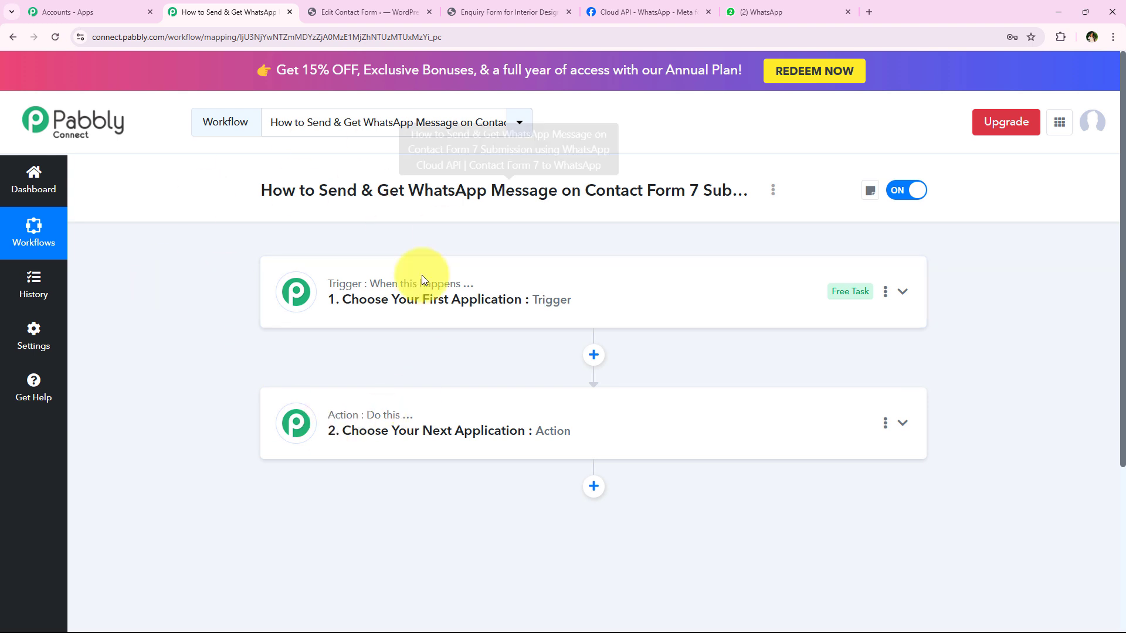
left_click(452, 301)
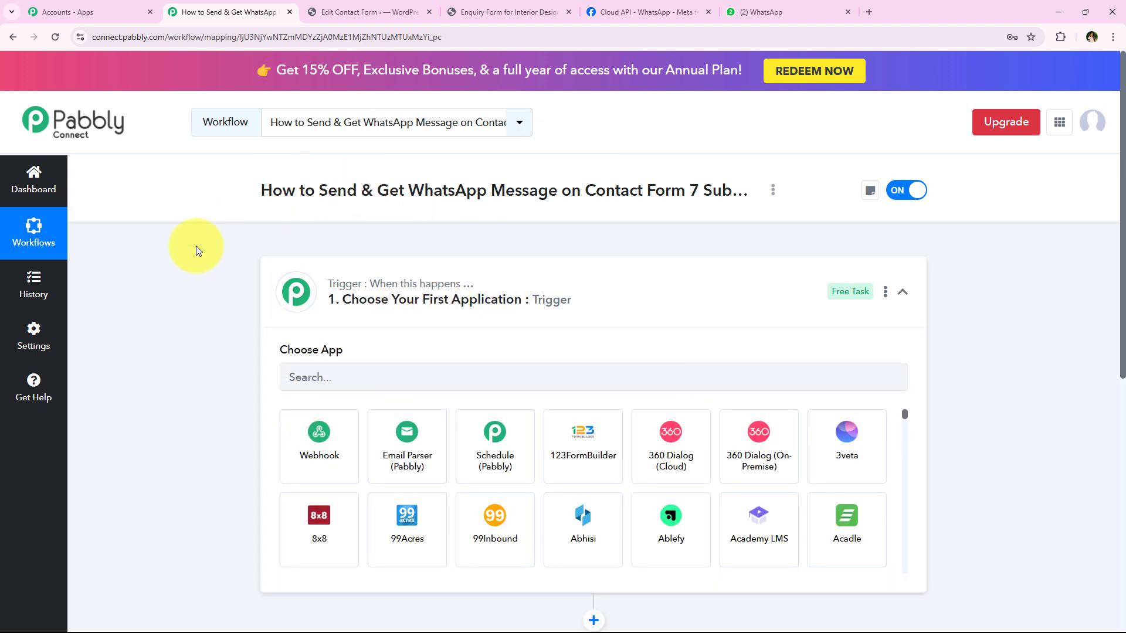
left_click(549, 304)
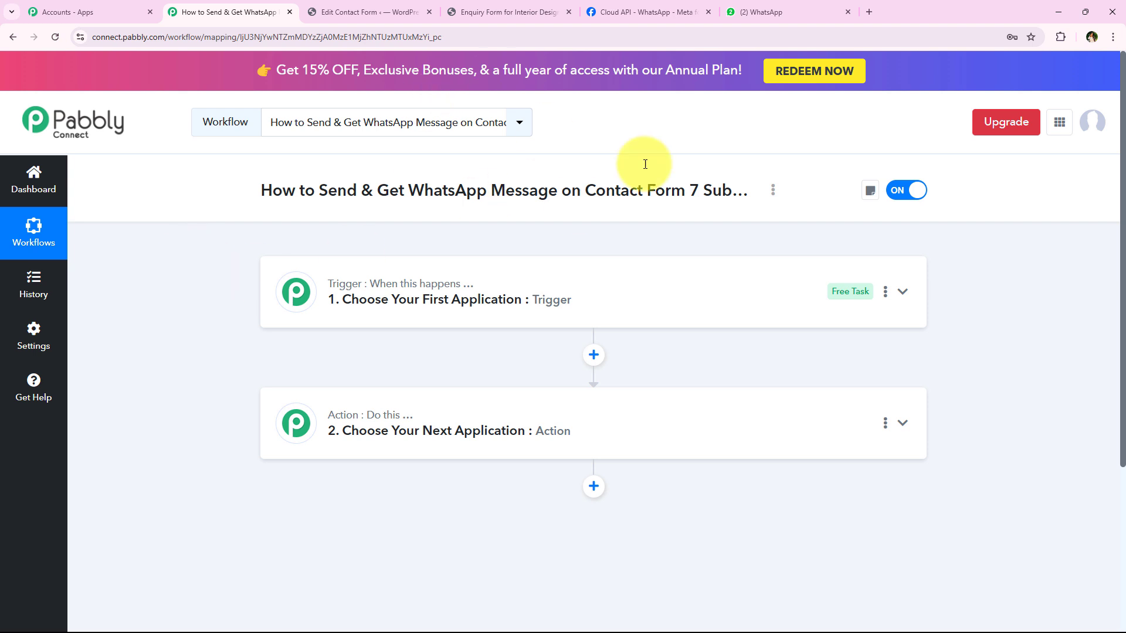
left_click_drag(579, 190, 750, 189)
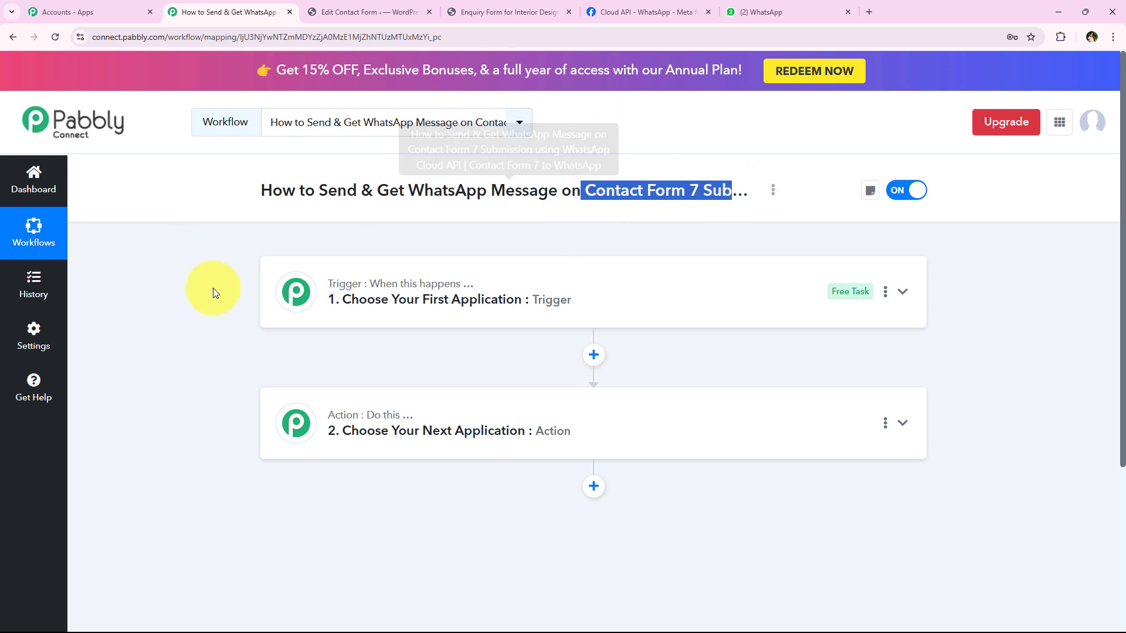
- Set the workflow's trigger application to Contact Form 7 with New Form Submission as the trigger event
left_click(483, 300)
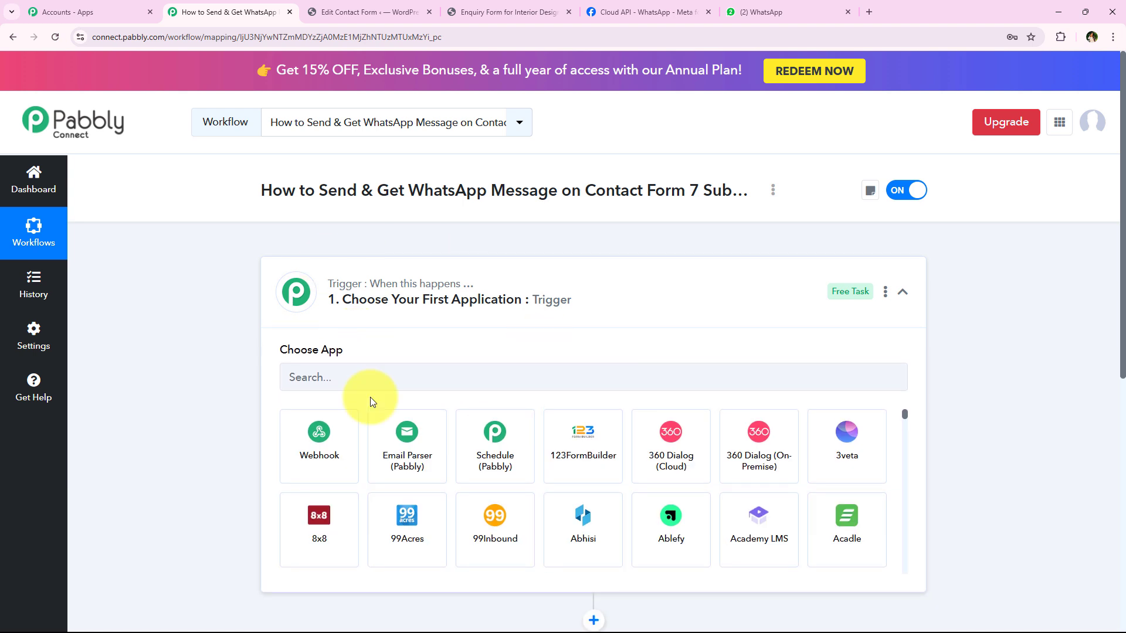
left_click(344, 375)
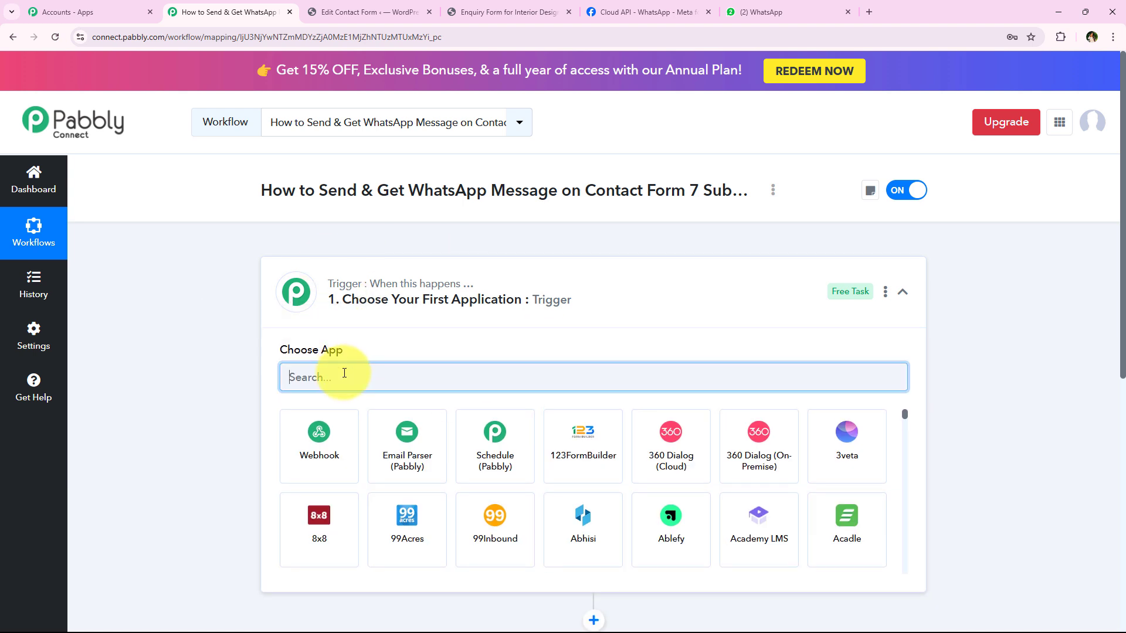
type("Conta")
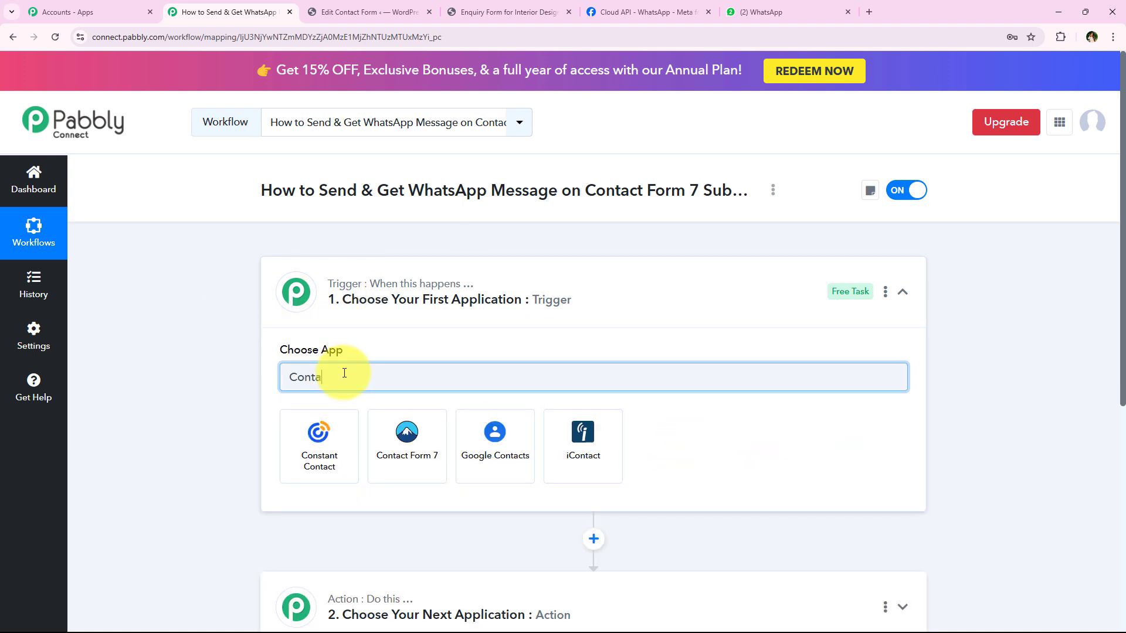
type("ct")
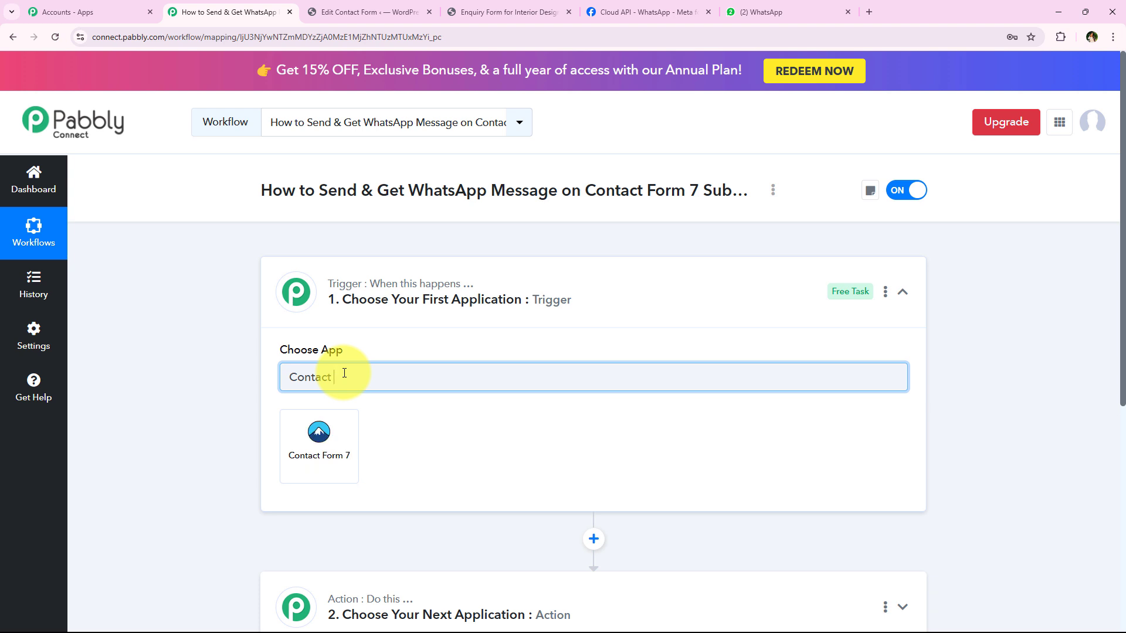
left_click(330, 443)
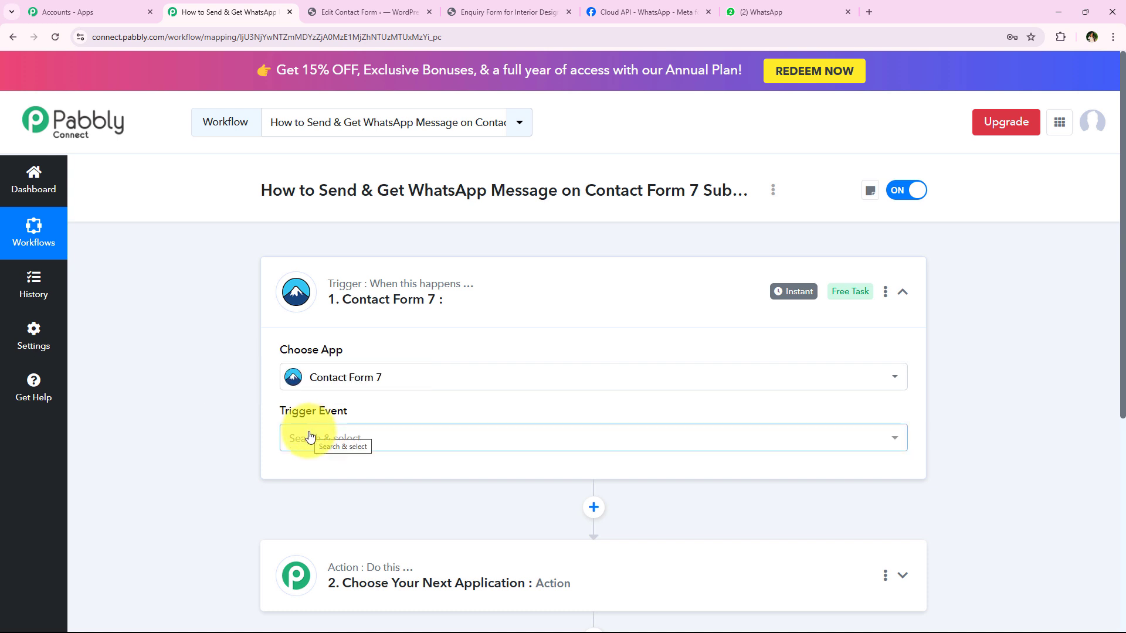
left_click(306, 437)
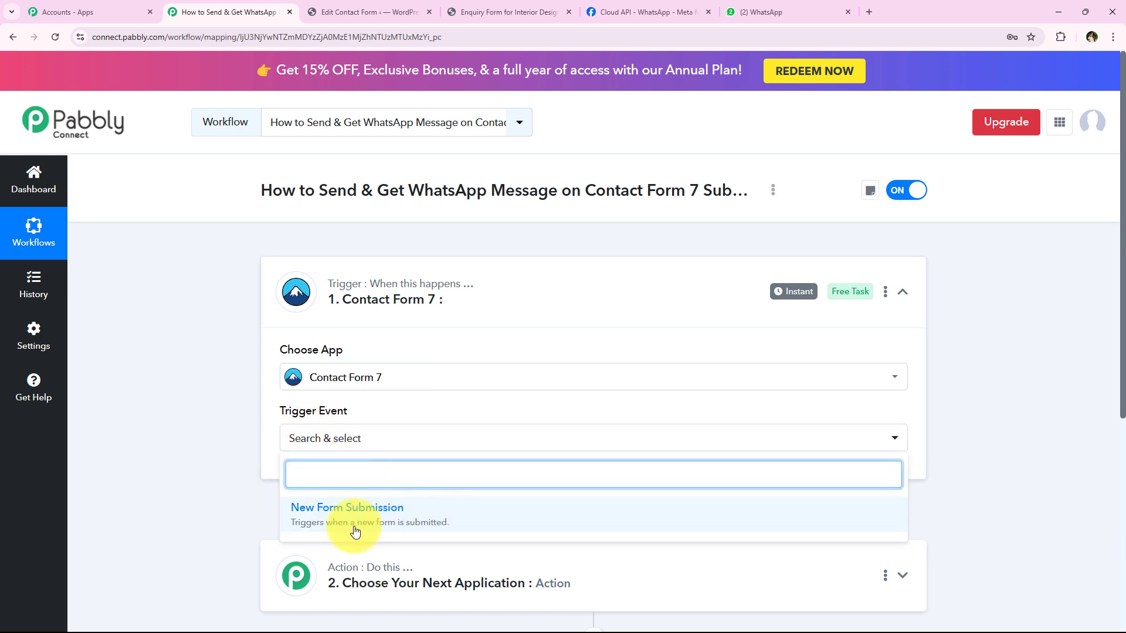
left_click(880, 527)
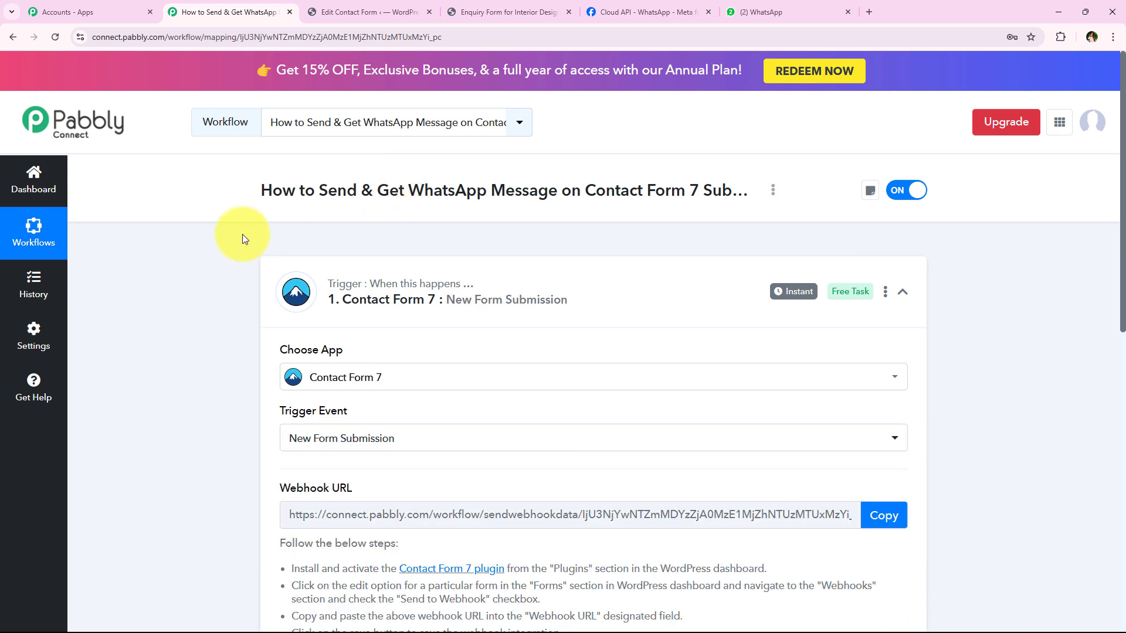
- Start capturing the webhook response for the Contact Form 7 trigger and copy its webhook URL
scroll(201, 284, "down", 2)
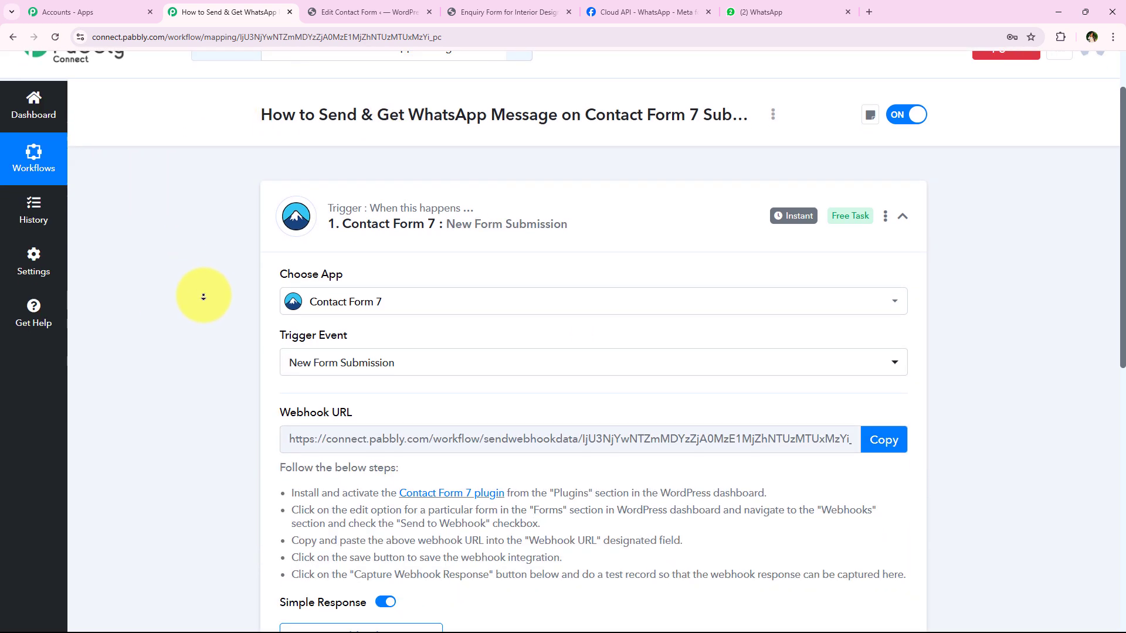
scroll(203, 297, "down", 2)
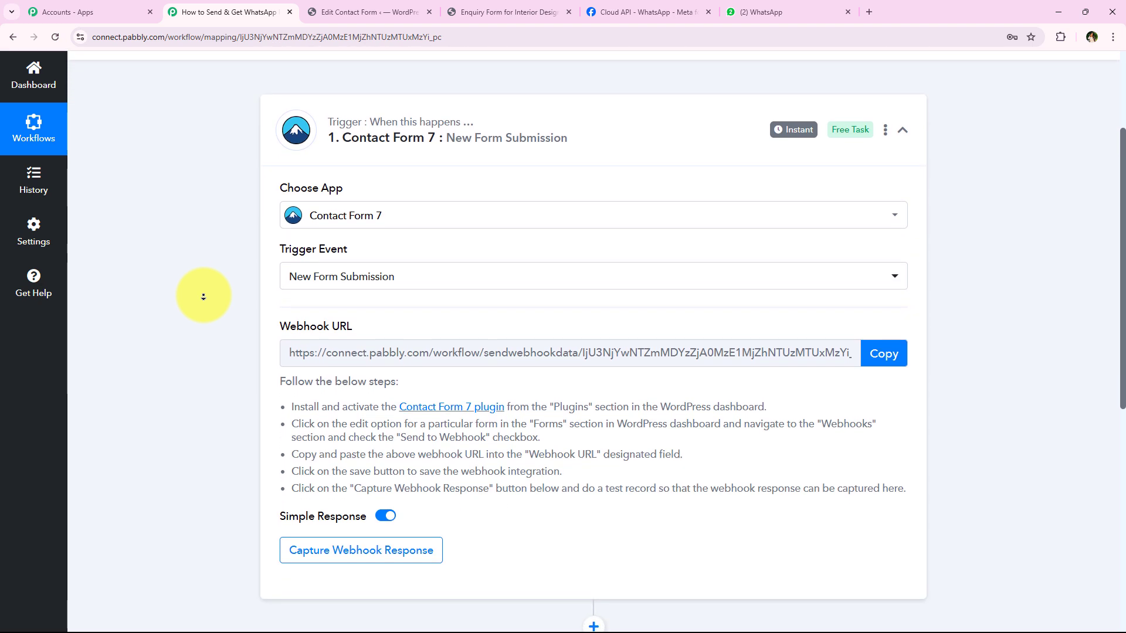
scroll(203, 298, "down", 1)
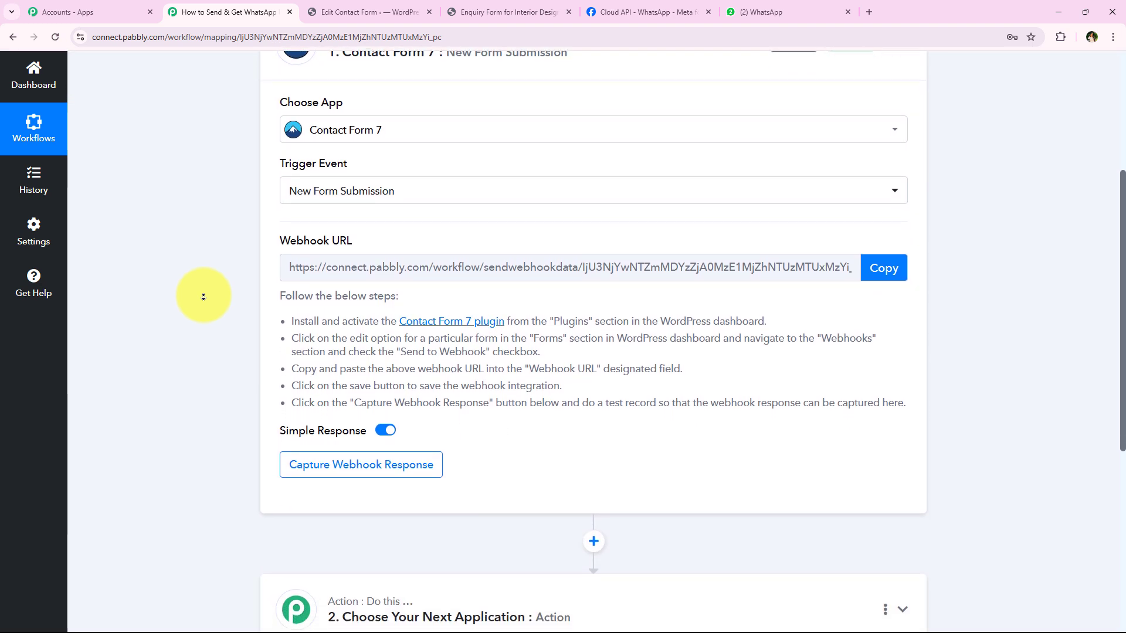
scroll(203, 294, "up", 1)
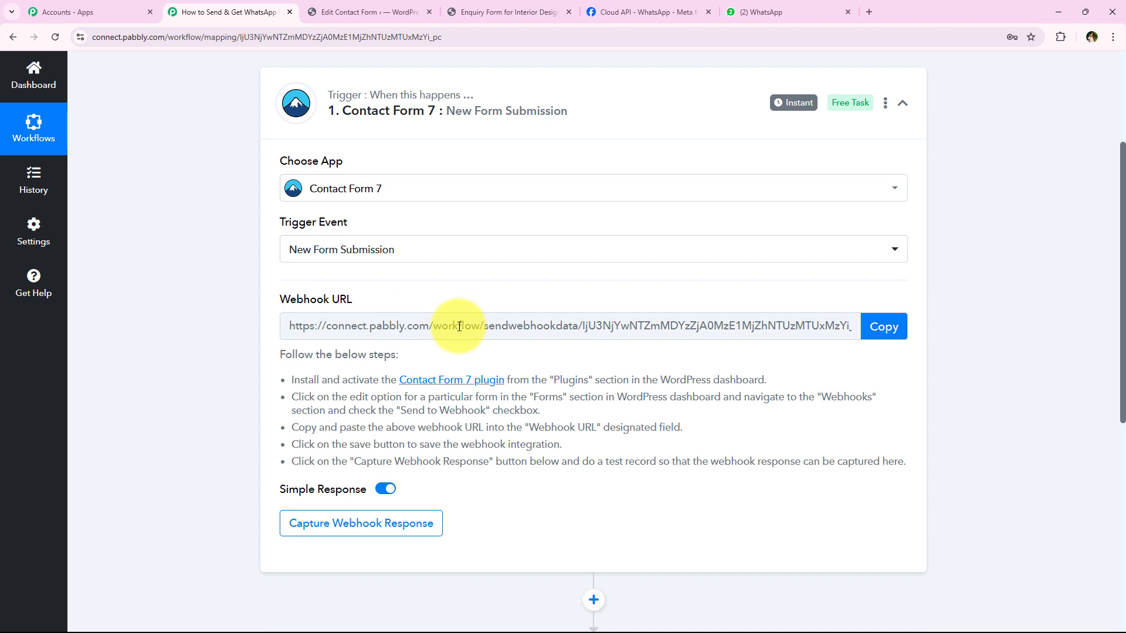
left_click_drag(288, 325, 857, 370)
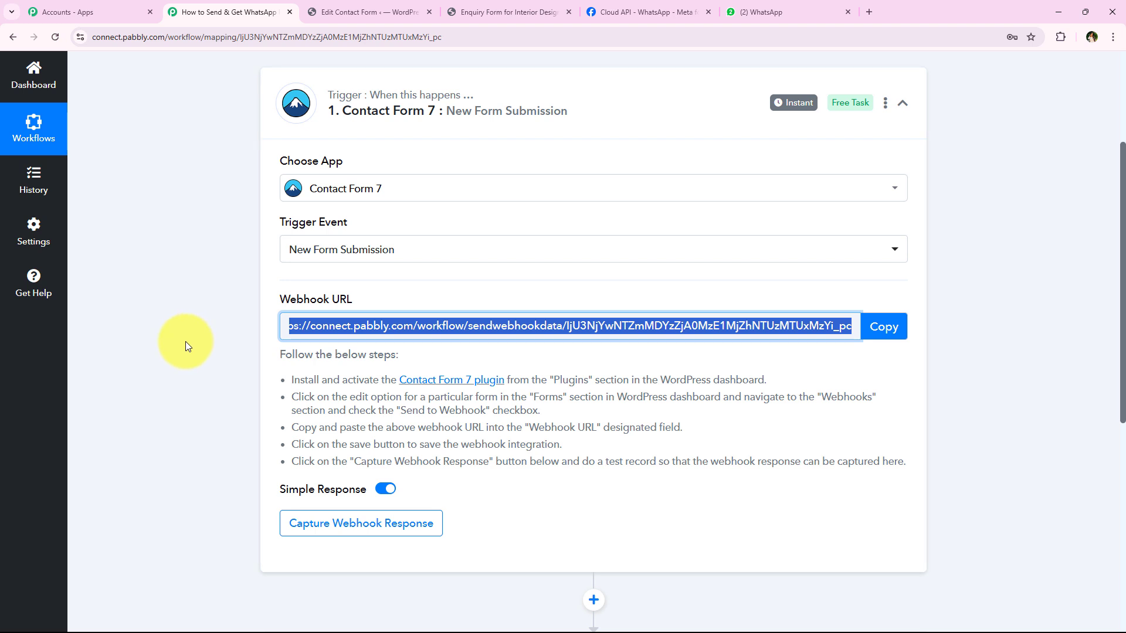
key("Return")
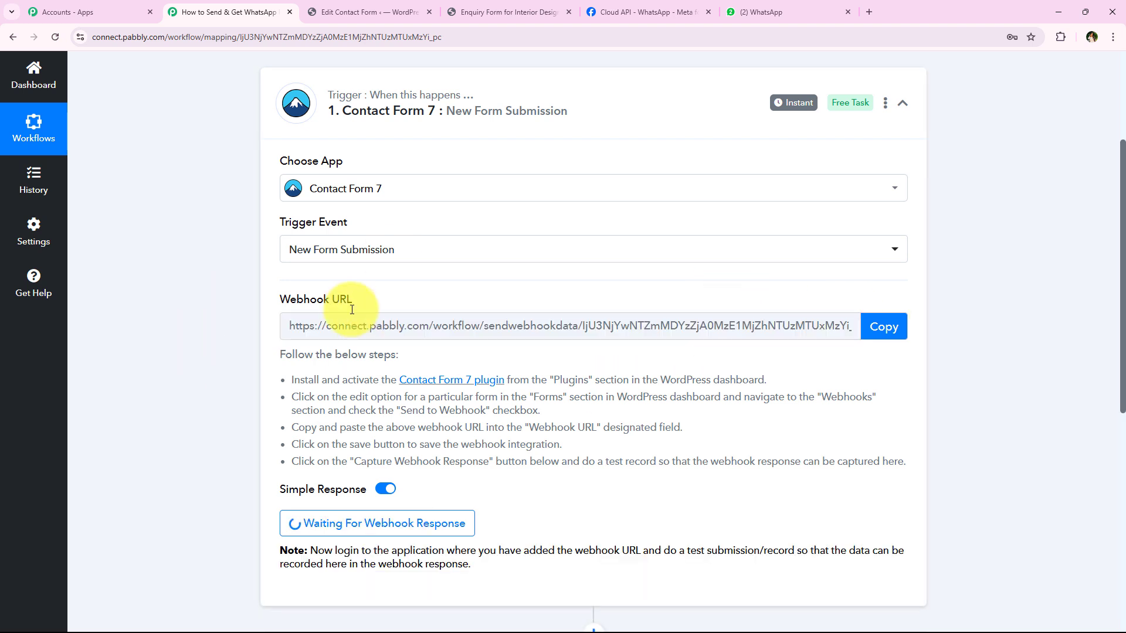
left_click(889, 327)
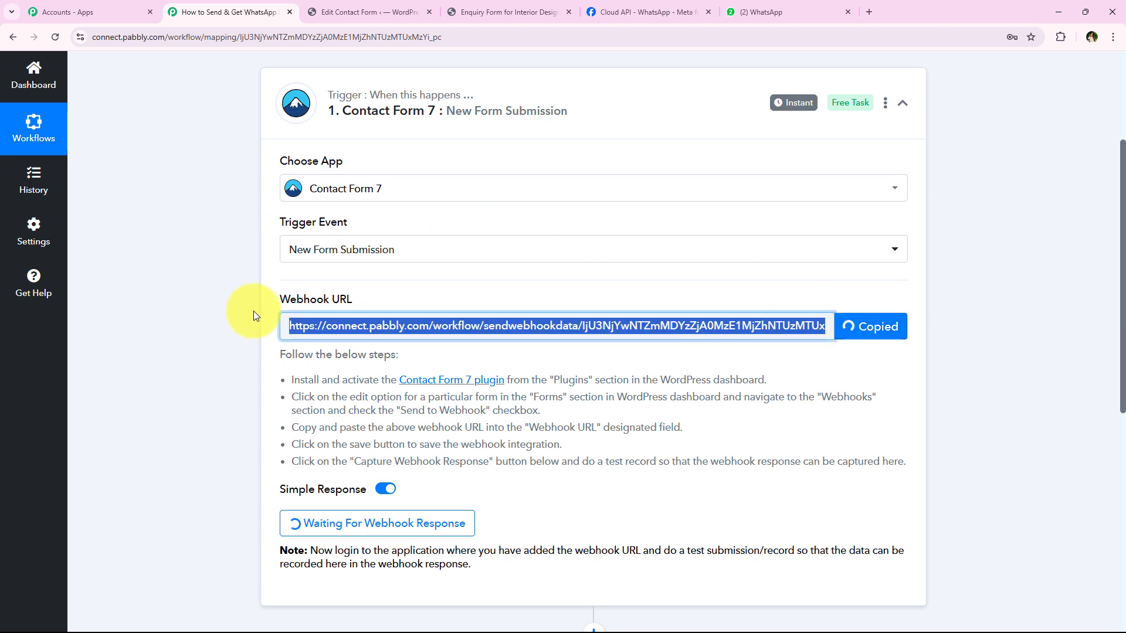
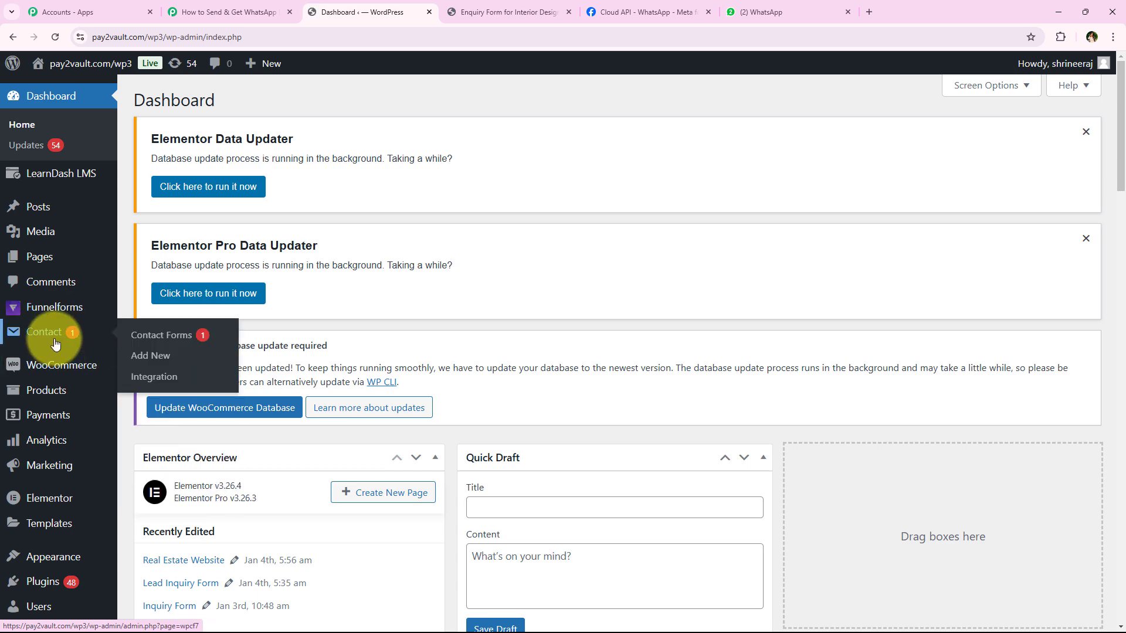
- In the WordPress admin, access the contact forms and open "Enquiry Form for Interior Designing Services" for editing
left_click(55, 343)
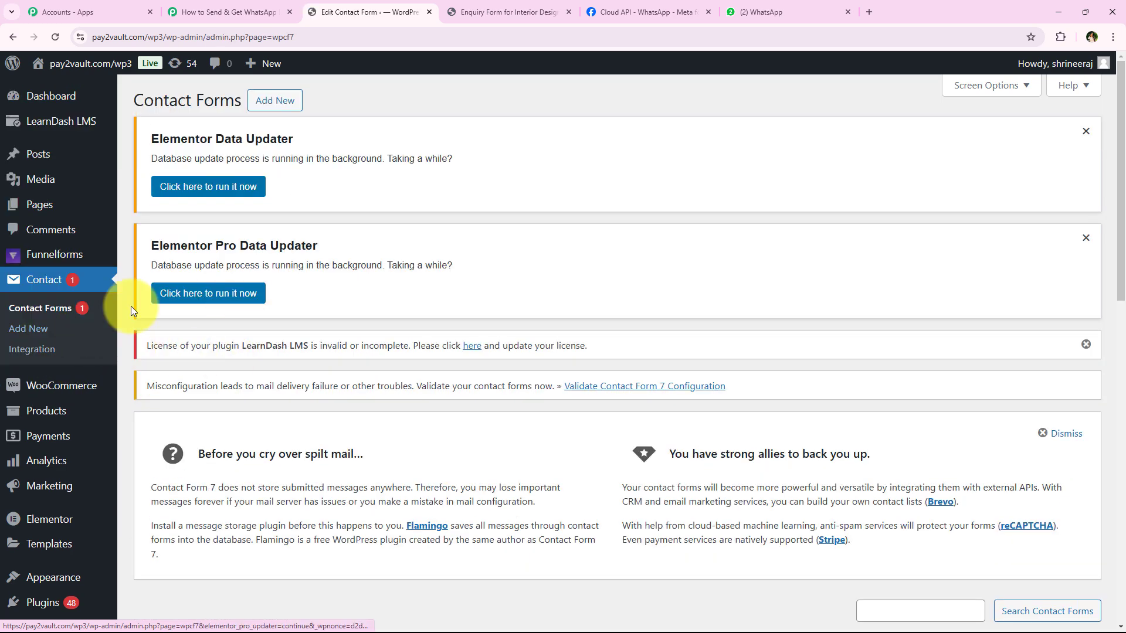
scroll(429, 172, "down", 8)
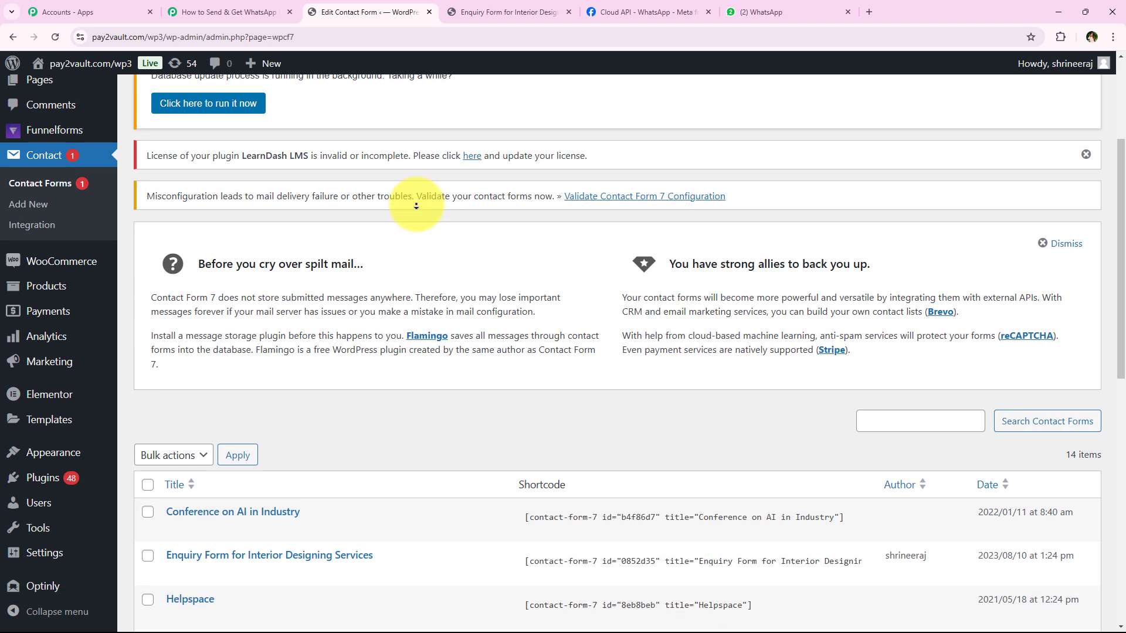
scroll(416, 206, "down", 1)
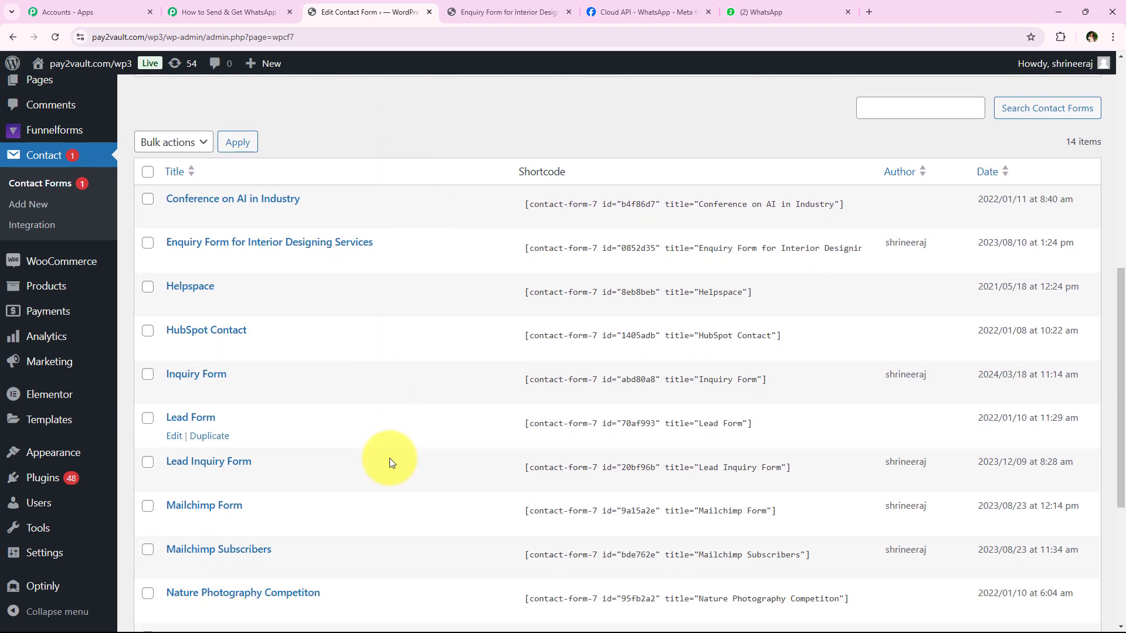
scroll(387, 469, "down", 2)
scroll(365, 480, "up", 3)
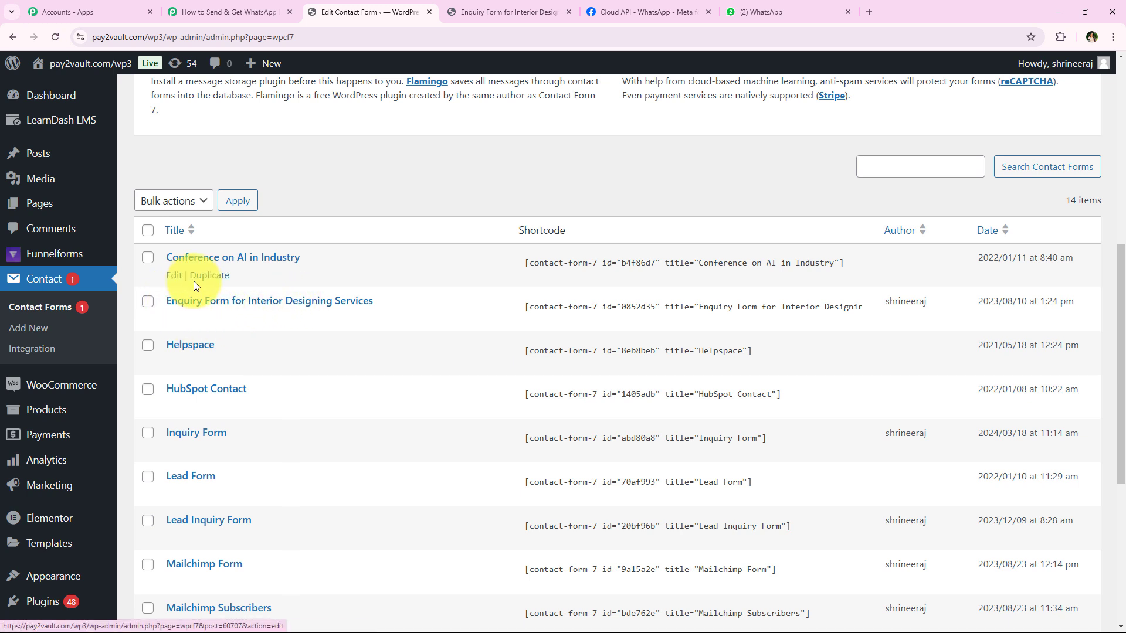
left_click(370, 303)
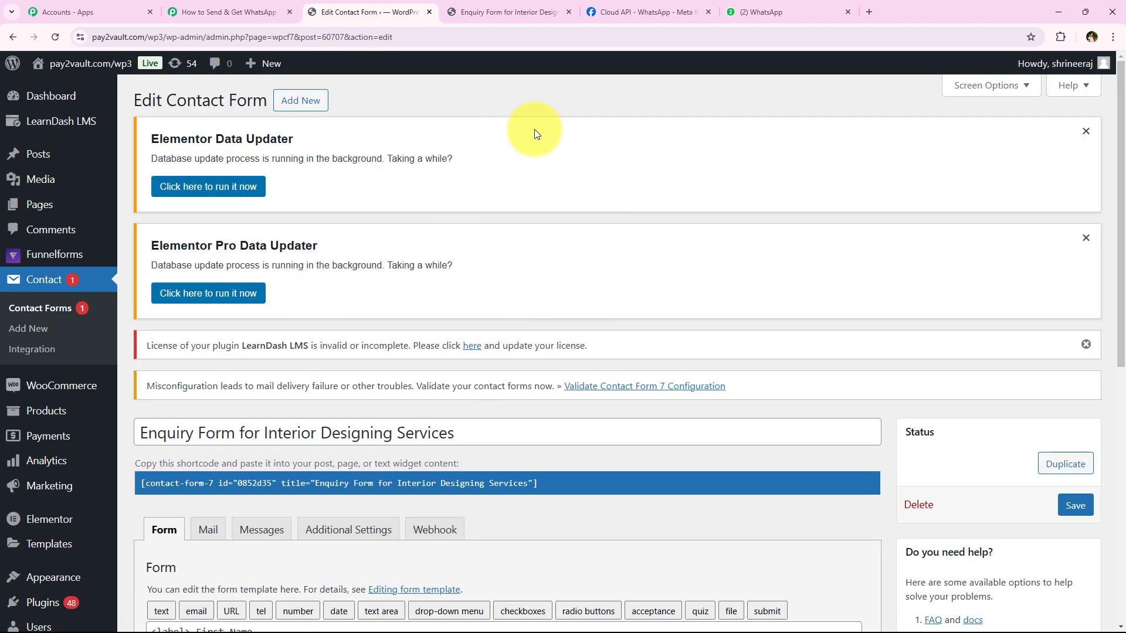
- Open the enquiry form's webhook settings and enable Send to Webhook
scroll(540, 176, "down", 3)
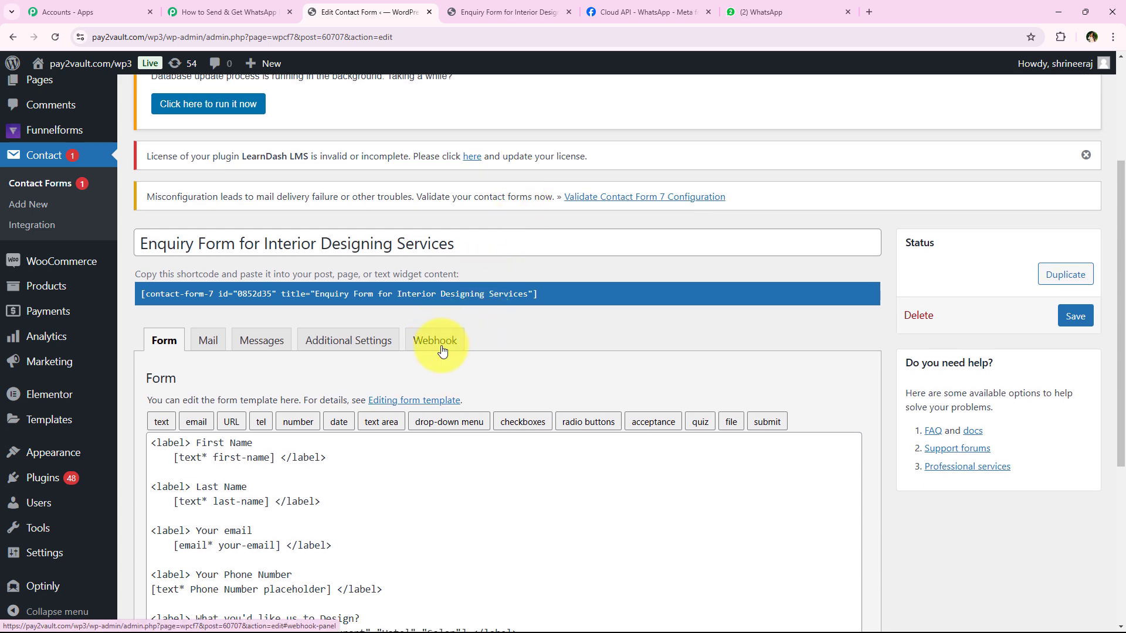
left_click(218, 11)
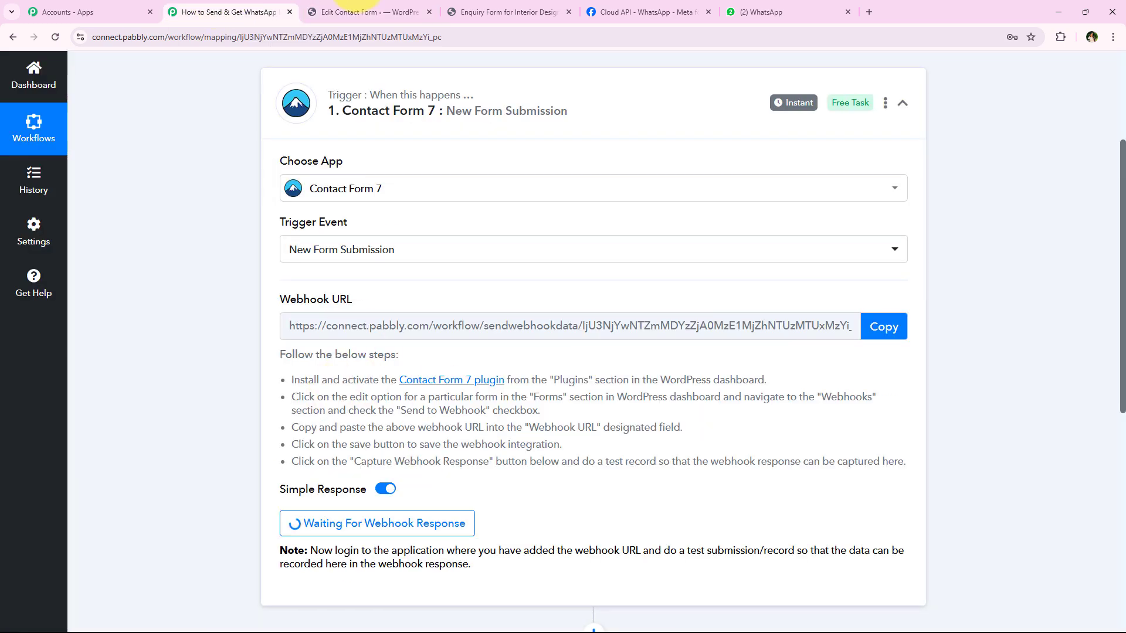
left_click(343, 12)
left_click(447, 347)
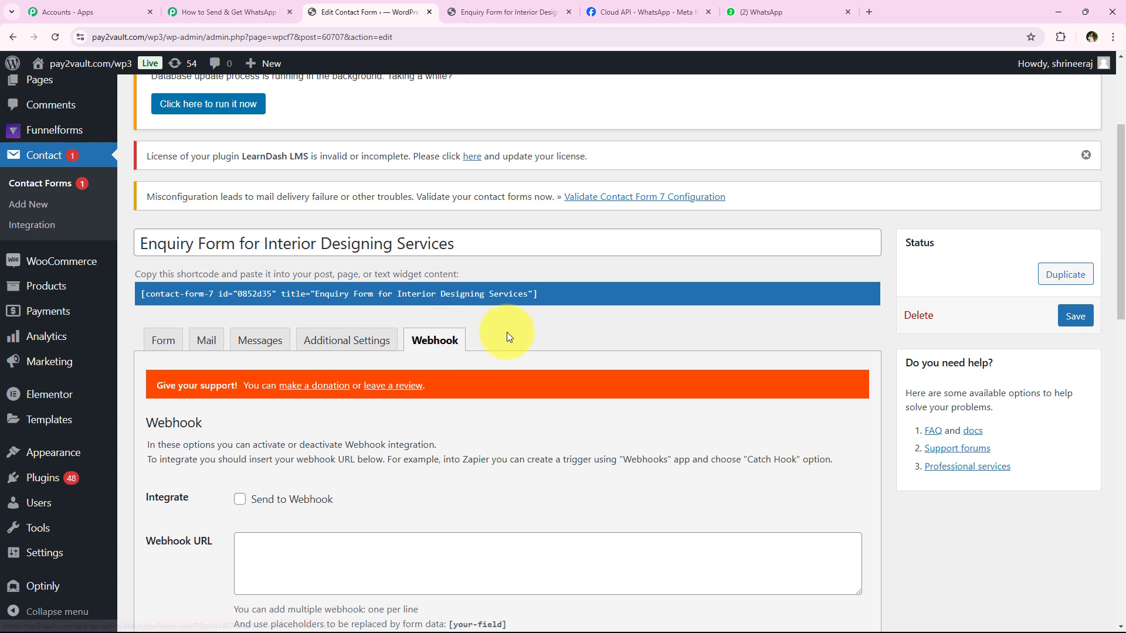
scroll(498, 382, "down", 3)
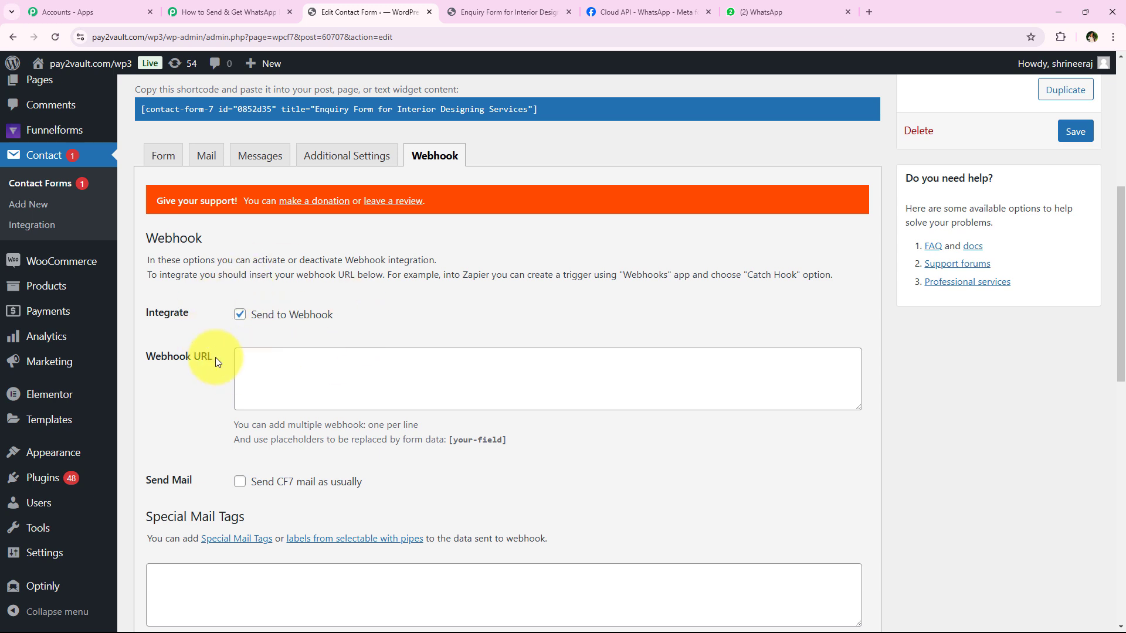
- Paste the copied Pabbly webhook URL as the form's webhook URL and save the contact form
left_click_drag(153, 356, 217, 354)
right_click(307, 361)
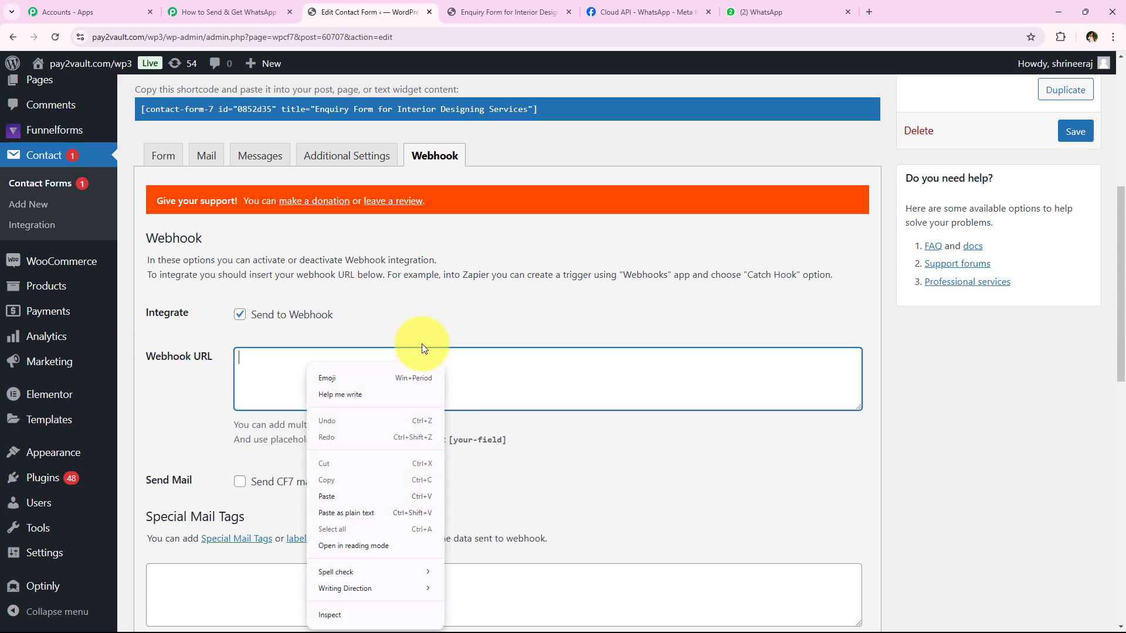
left_click(405, 496)
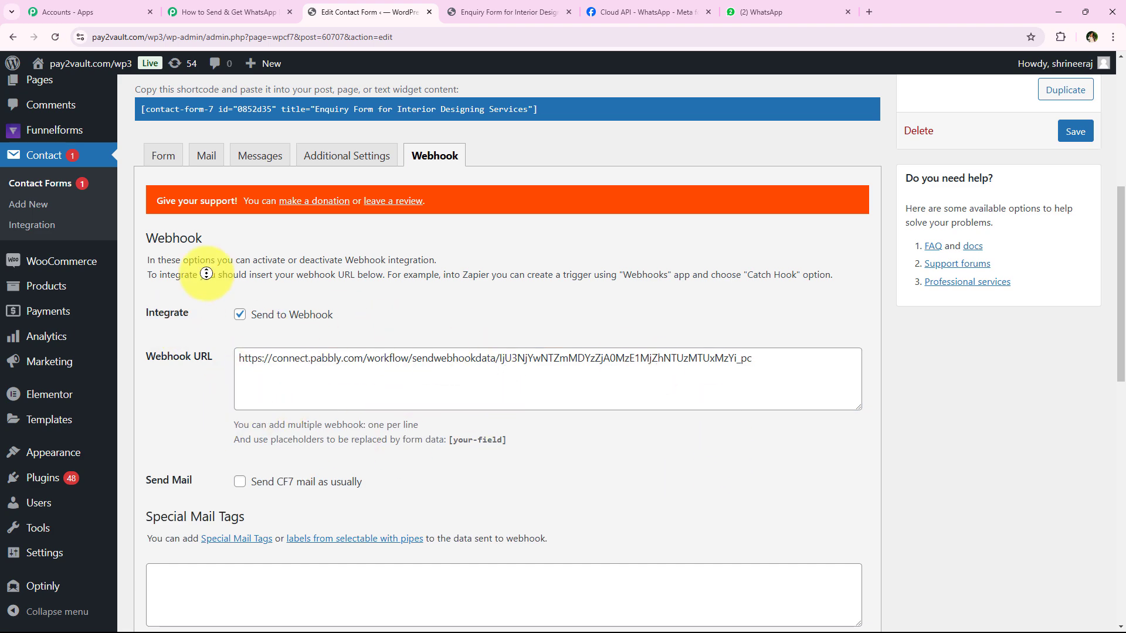
scroll(193, 352, "down", 10)
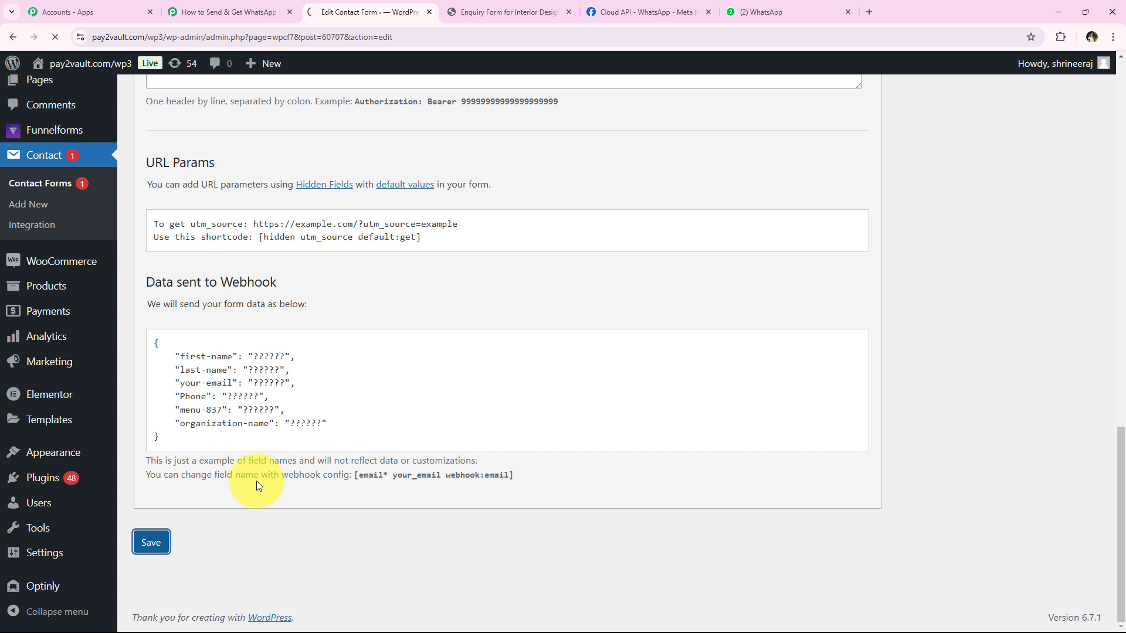
scroll(376, 310, "down", 7)
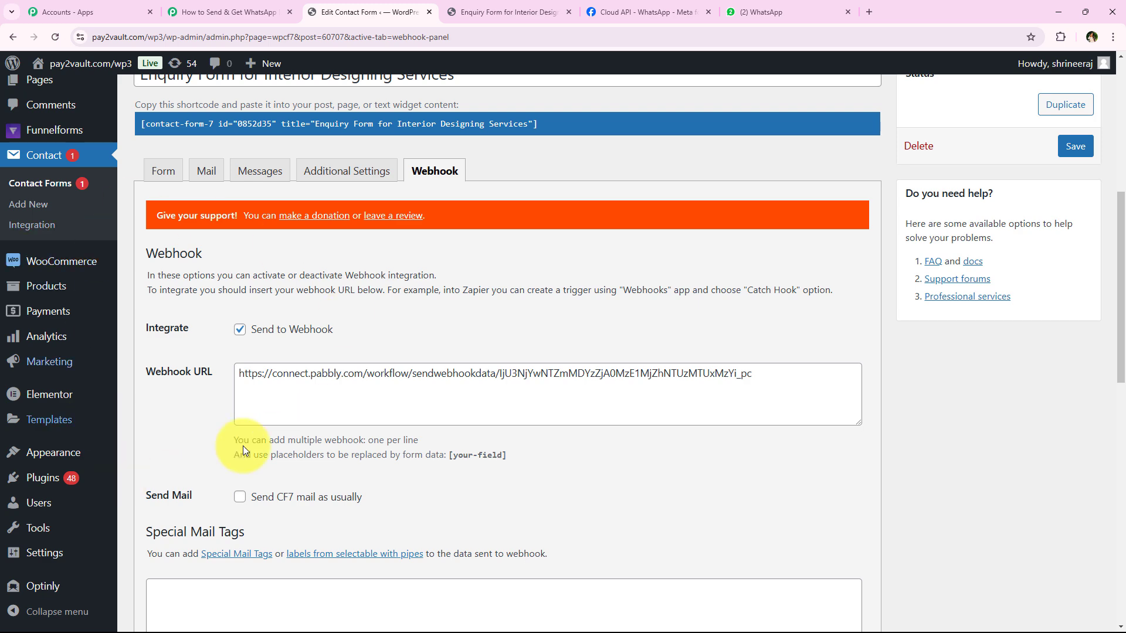
- Return to the Pabbly Connect workflow and review the trigger's webhook instructions and the note about doing a test submission
left_click(213, 5)
scroll(182, 257, "up", 3)
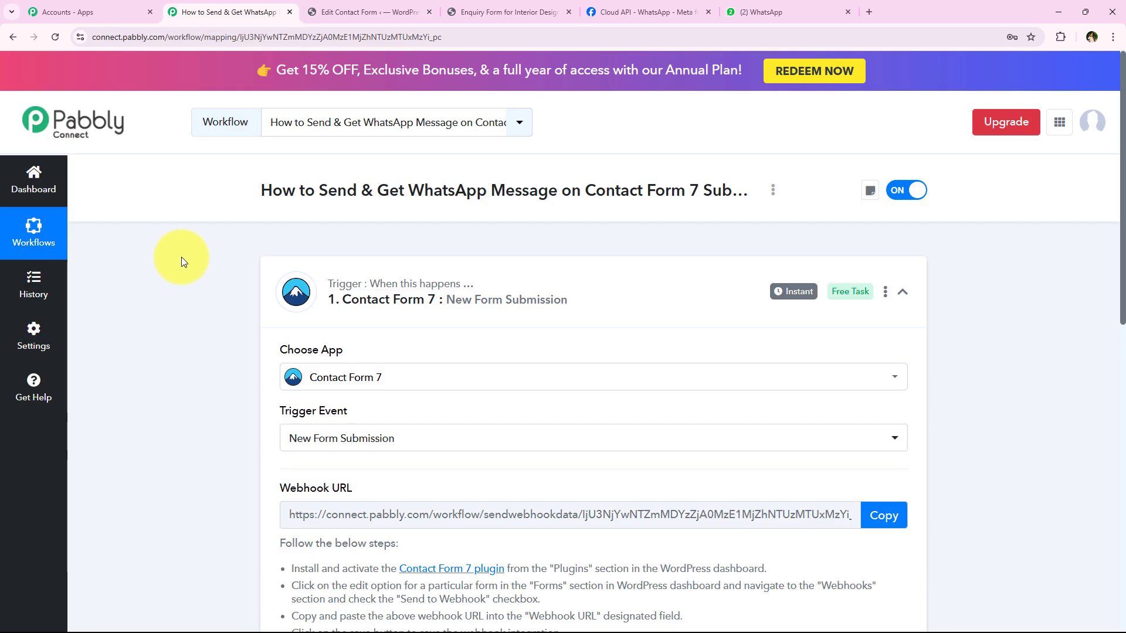
scroll(346, 224, "down", 2)
scroll(165, 226, "down", 5)
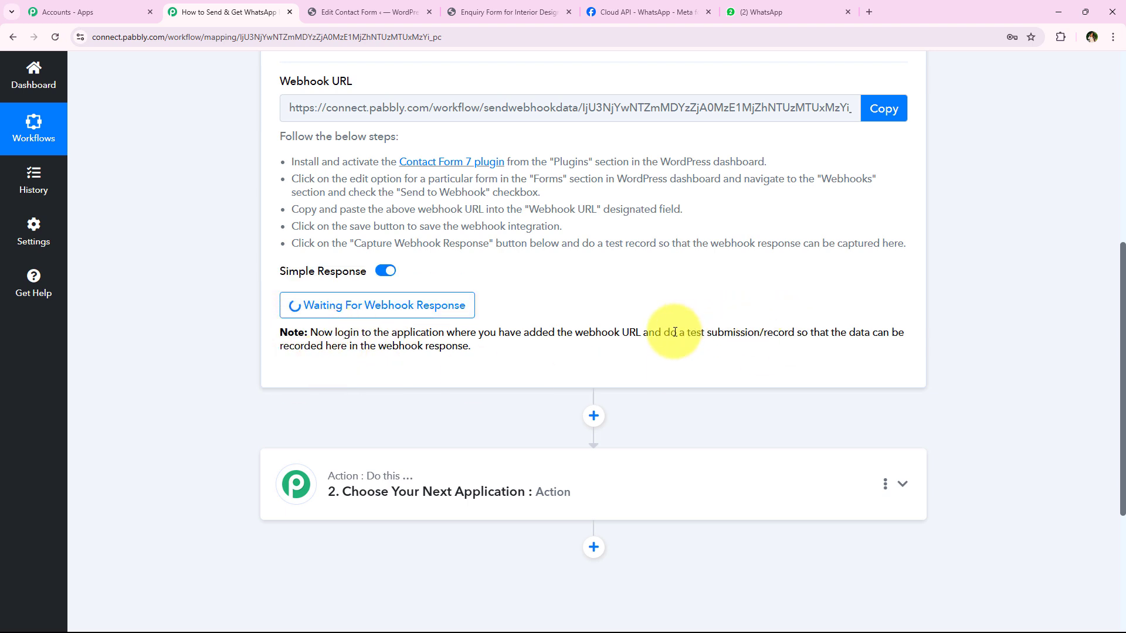
left_click_drag(665, 333, 792, 333)
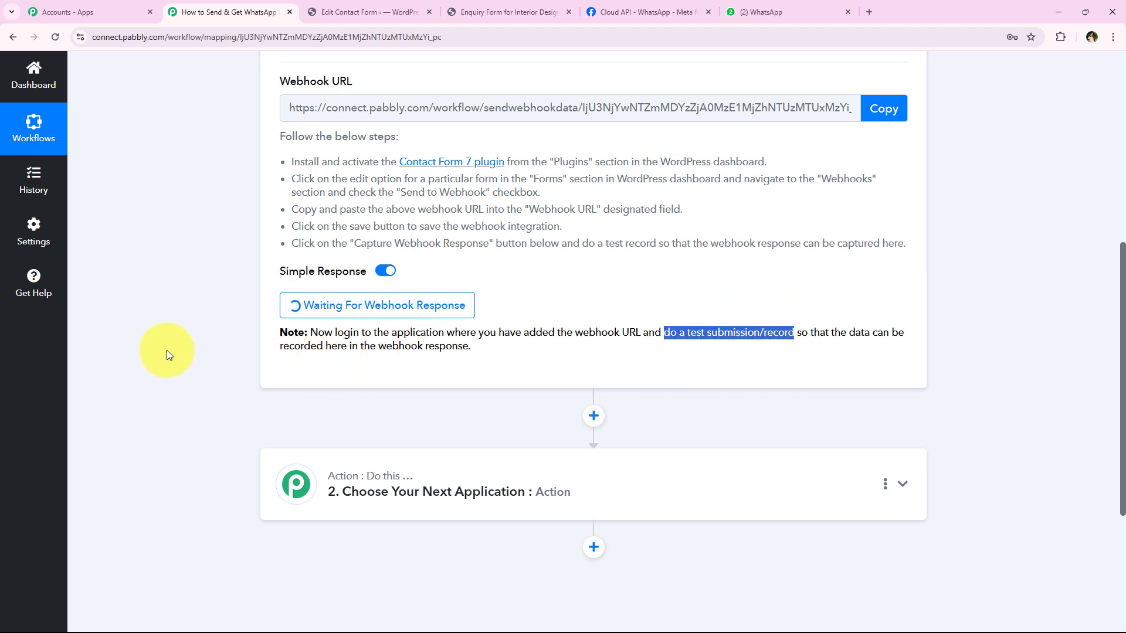
left_click(166, 350)
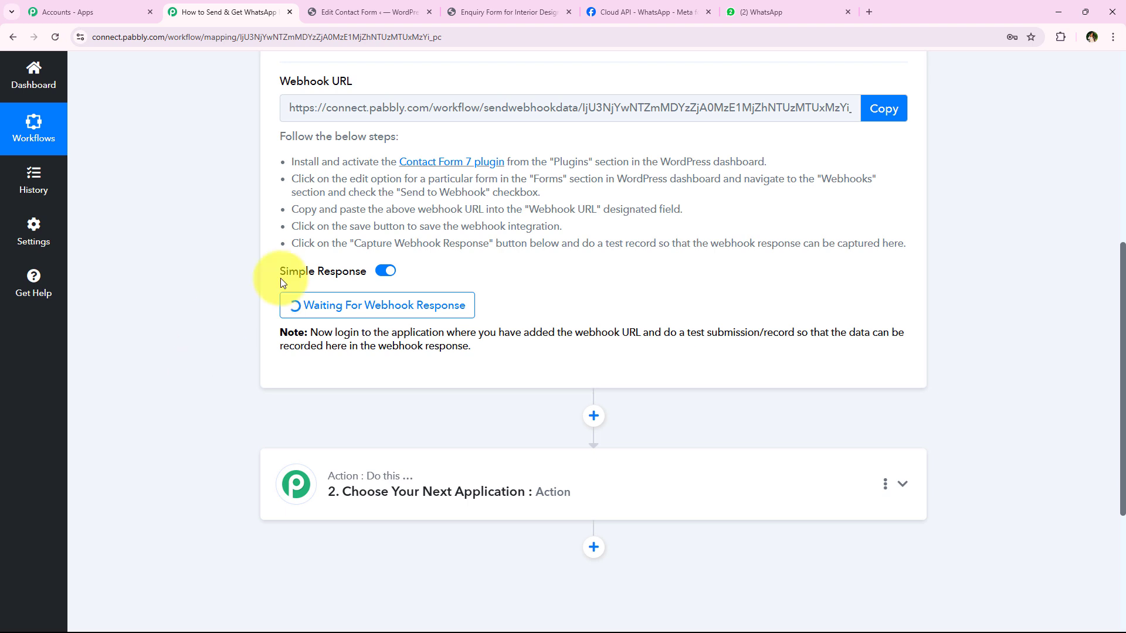
- Switch to the live "Enquiry Form for Interior Designing Services" page and reload it for a test submission
left_click(551, 8)
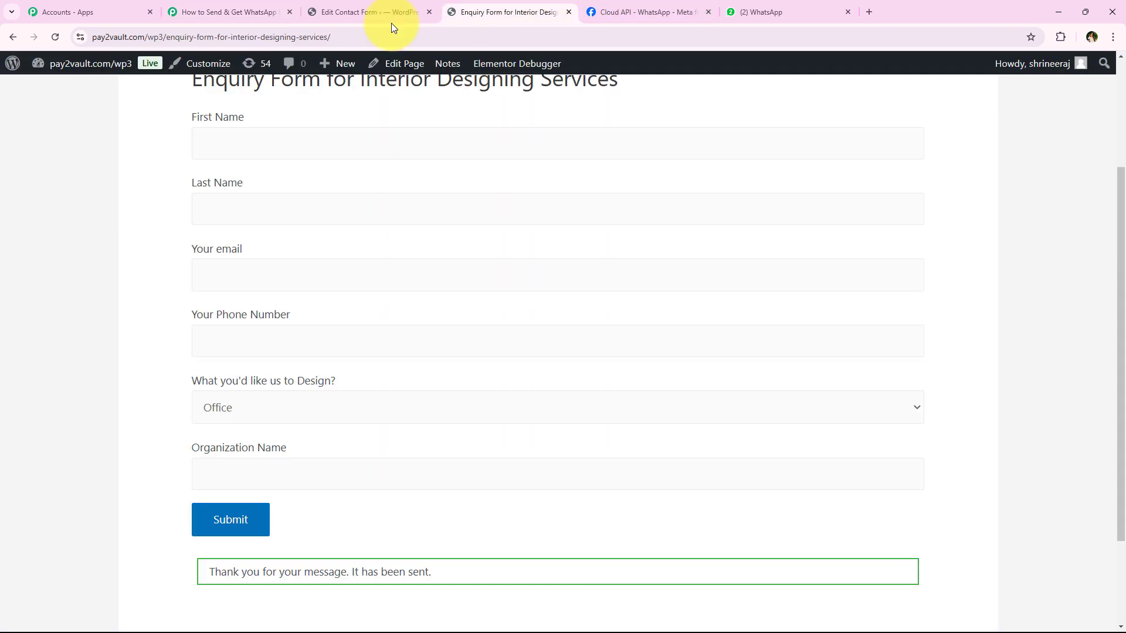
scroll(198, 319, "up", 3)
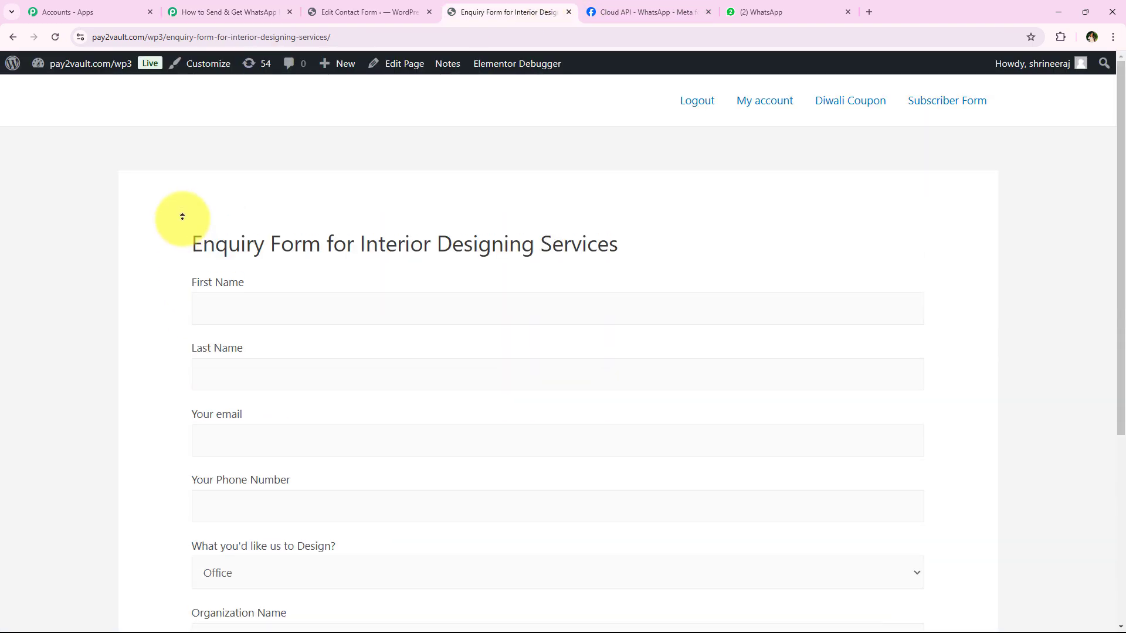
left_click(57, 37)
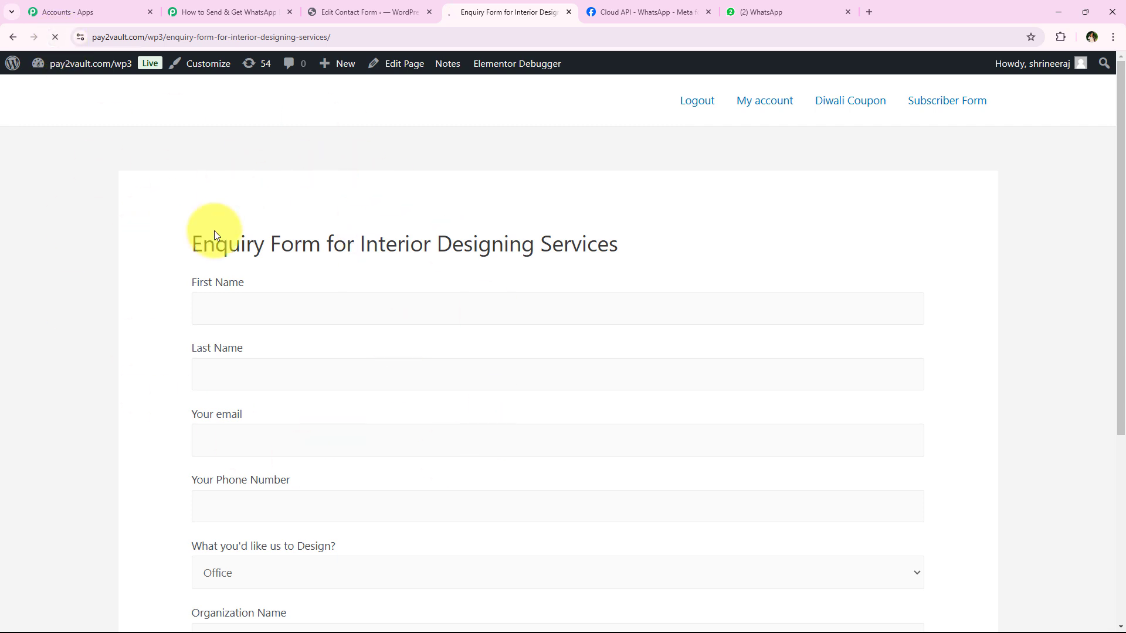
- Fill the enquiry form's first name, last name, email and phone number from a saved test contact, and adjust the email and phone number
scroll(185, 170, "down", 1)
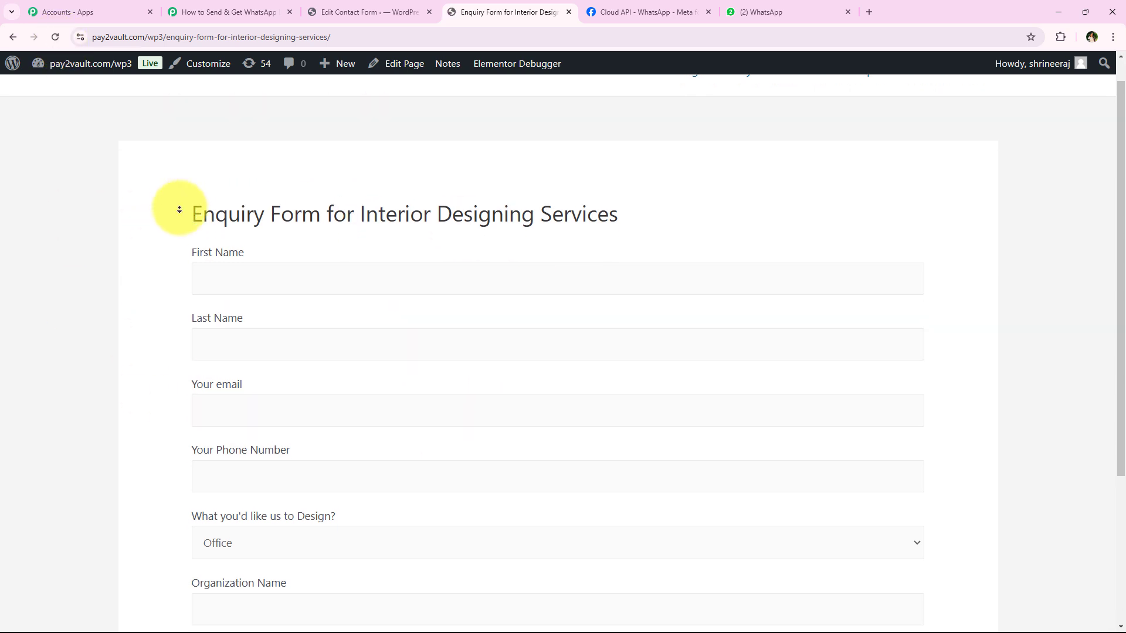
scroll(179, 210, "down", 1)
scroll(178, 162, "down", 1)
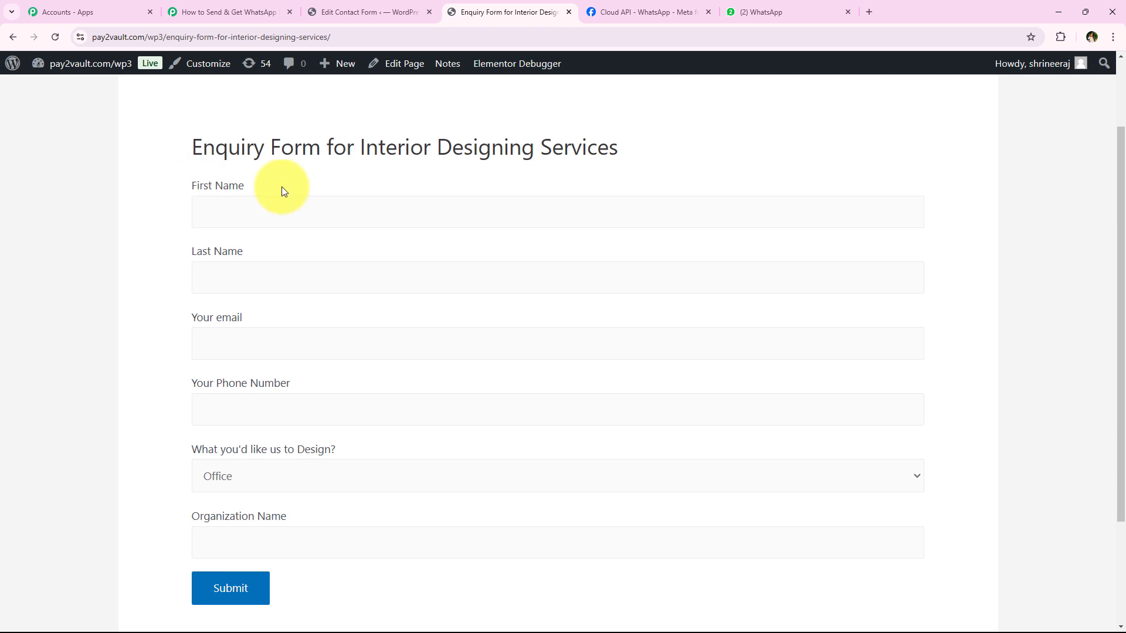
left_click(243, 211)
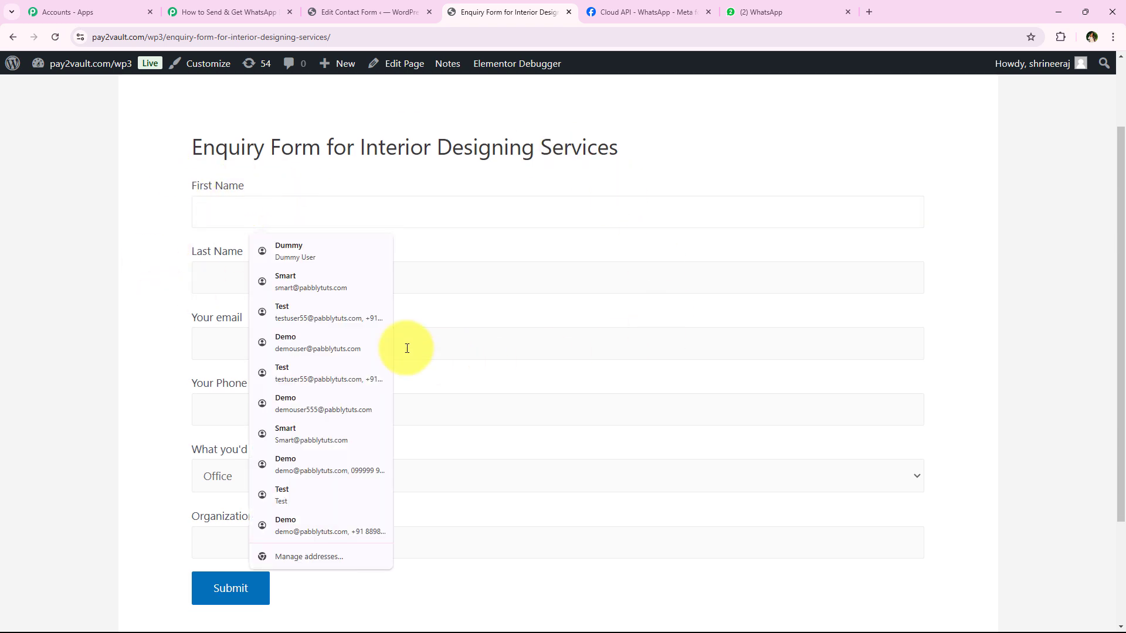
left_click(330, 373)
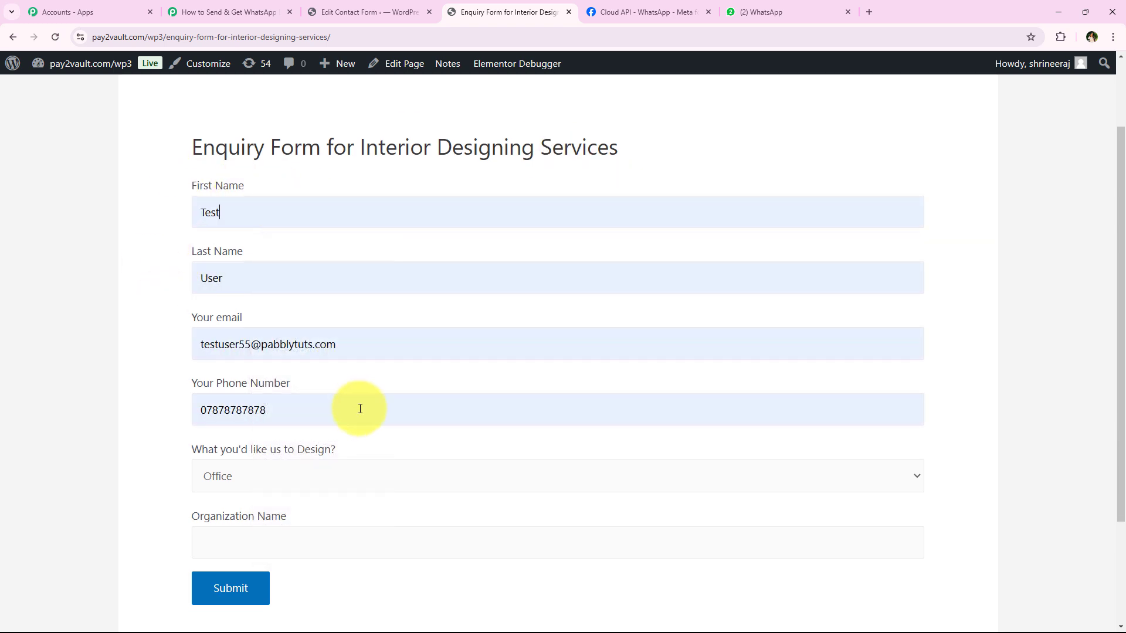
left_click(243, 351)
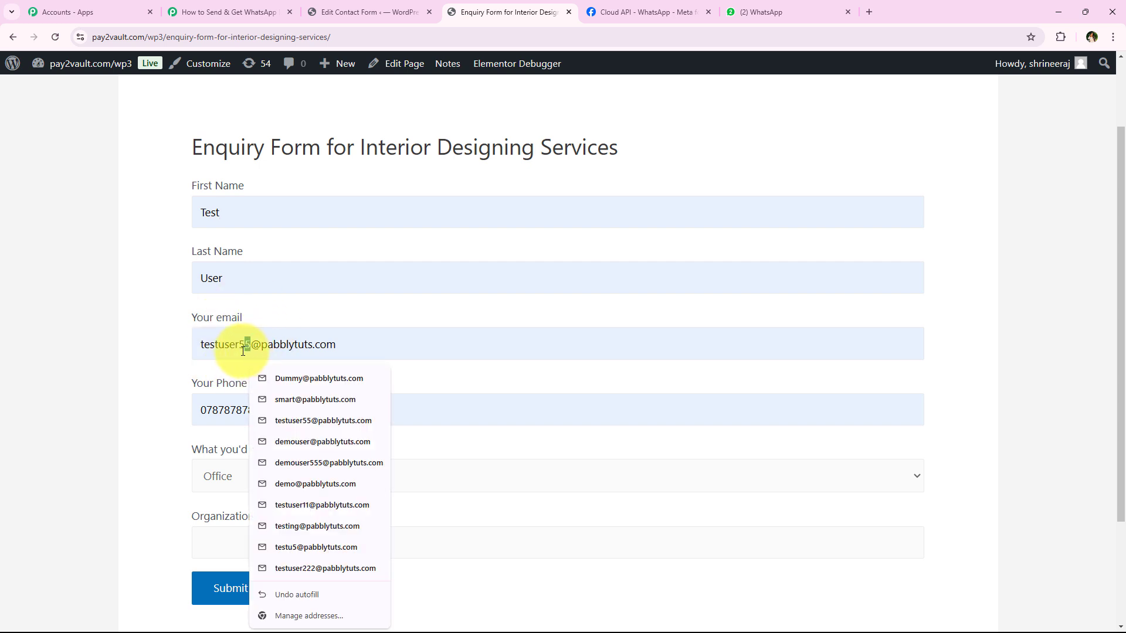
key("BackSpace")
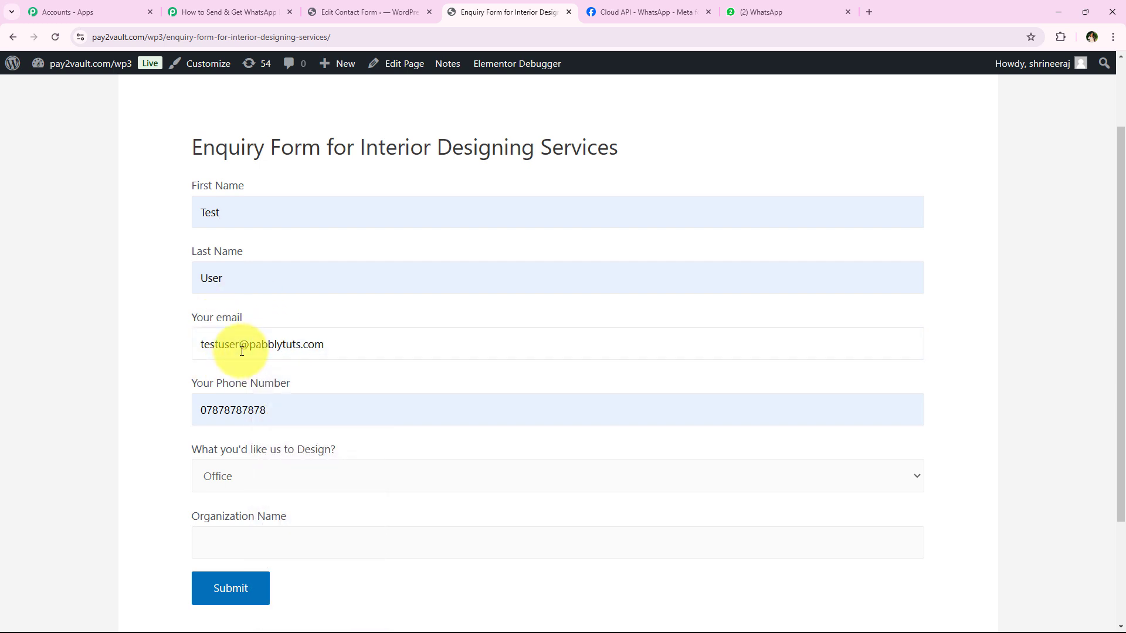
left_click(194, 414)
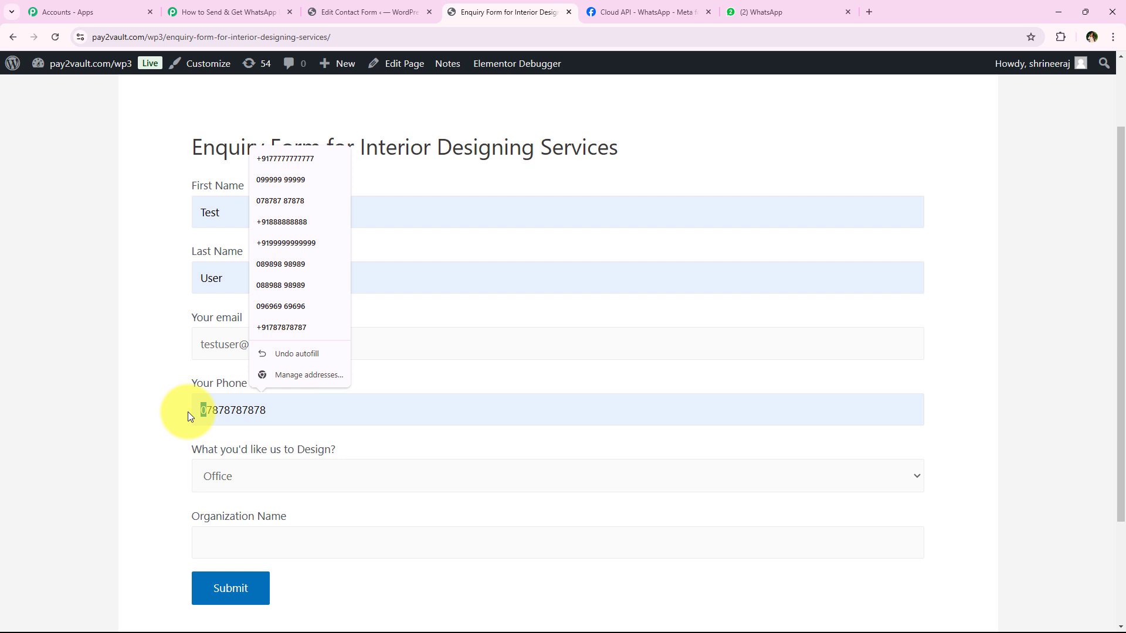
type("8")
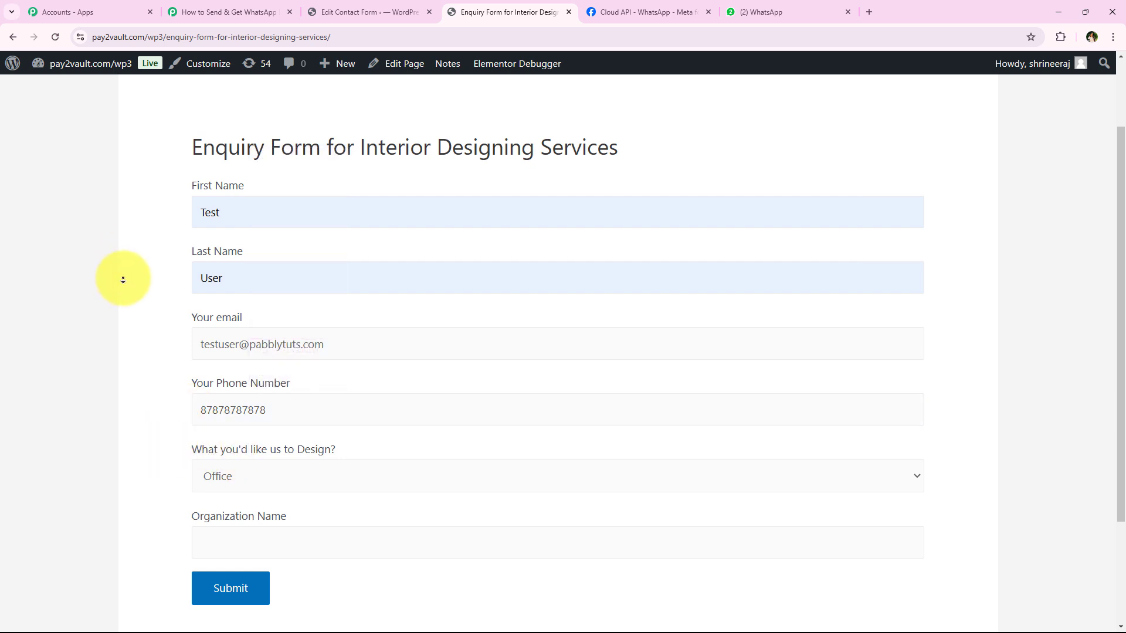
- Choose Office as the space to design, enter Lakeview offices as the organization name, submit the form and check the submission message
scroll(122, 278, "down", 2)
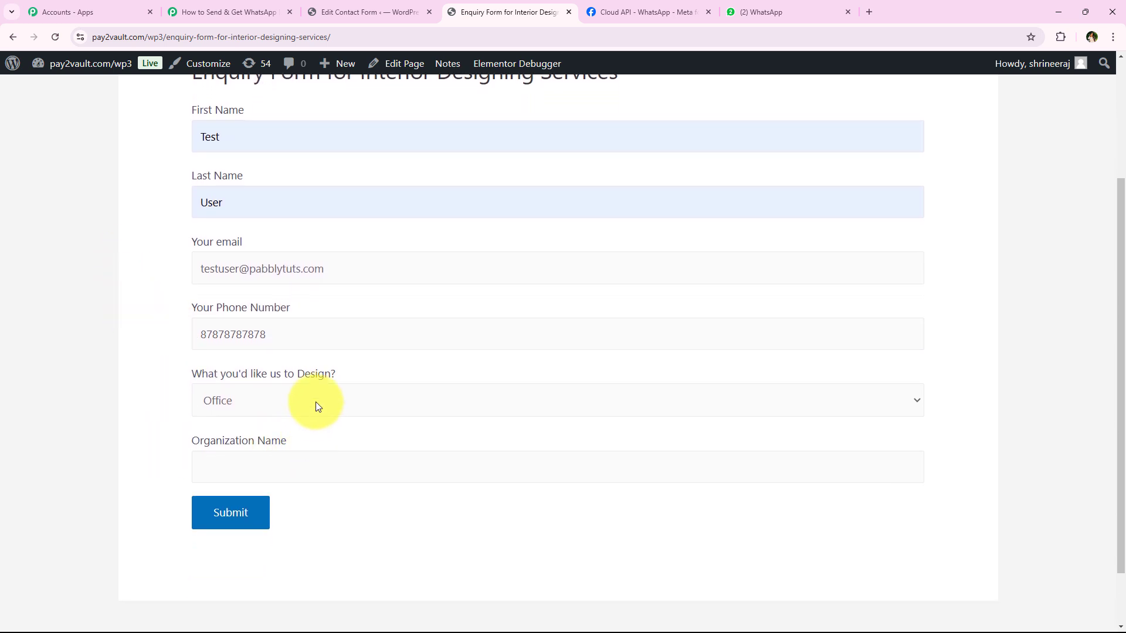
left_click(315, 403)
left_click(253, 427)
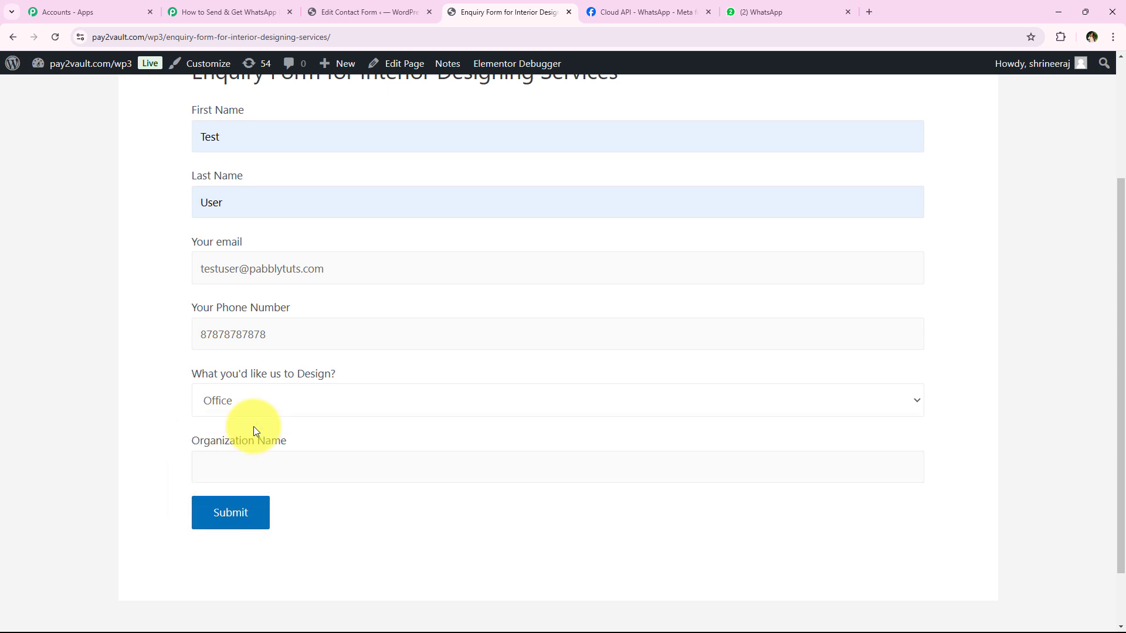
left_click(230, 461)
scroll(438, 396, "down", 2)
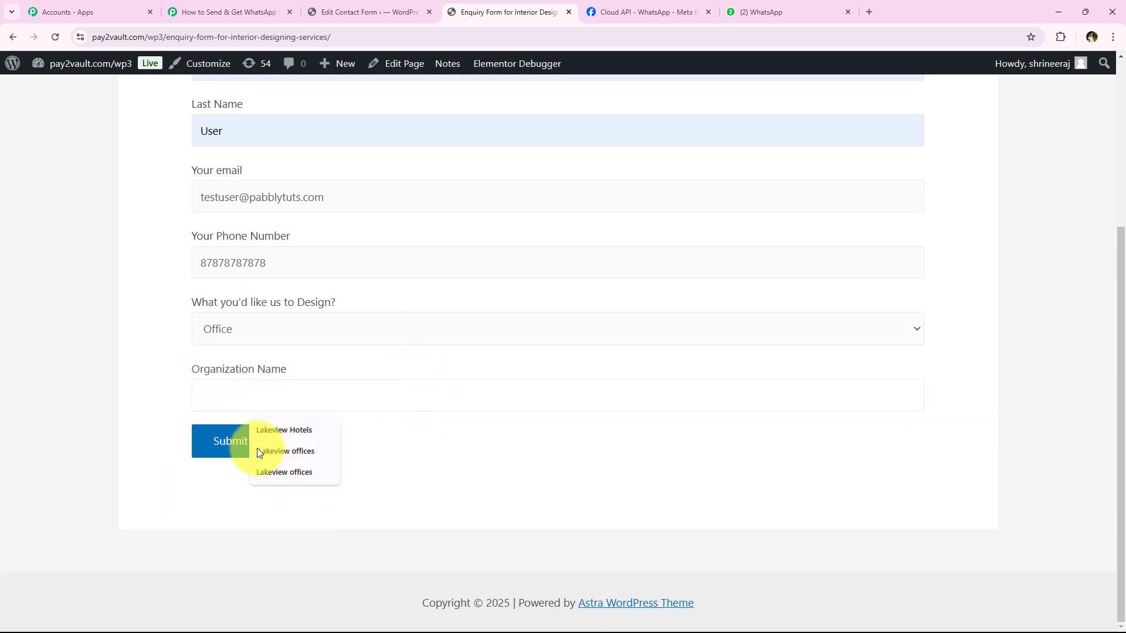
left_click(291, 481)
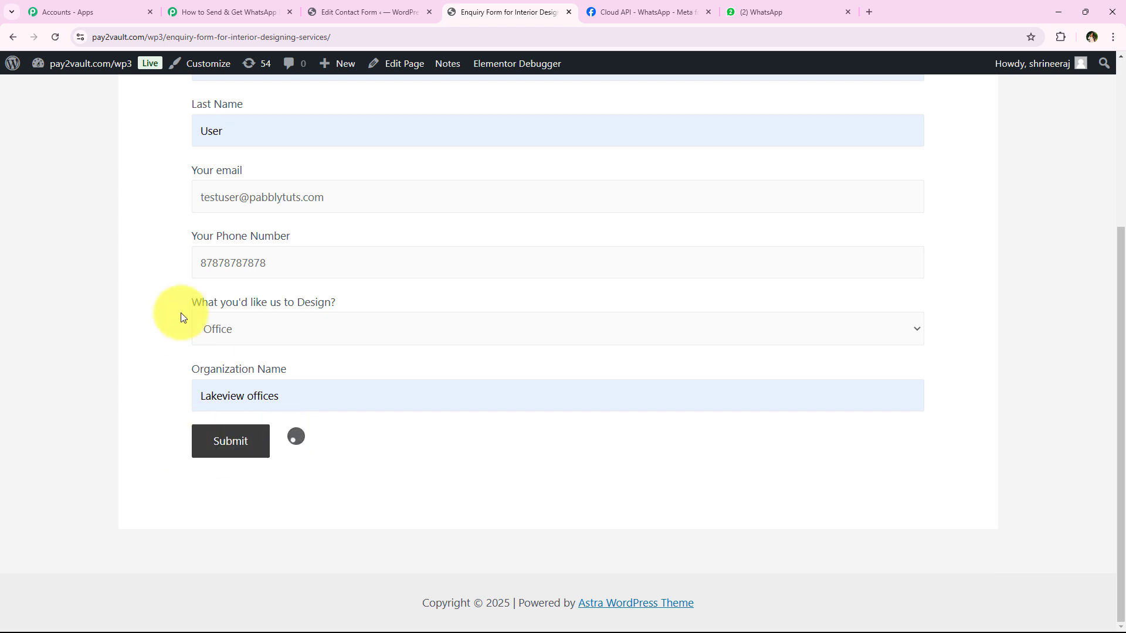
left_click_drag(210, 505, 470, 502)
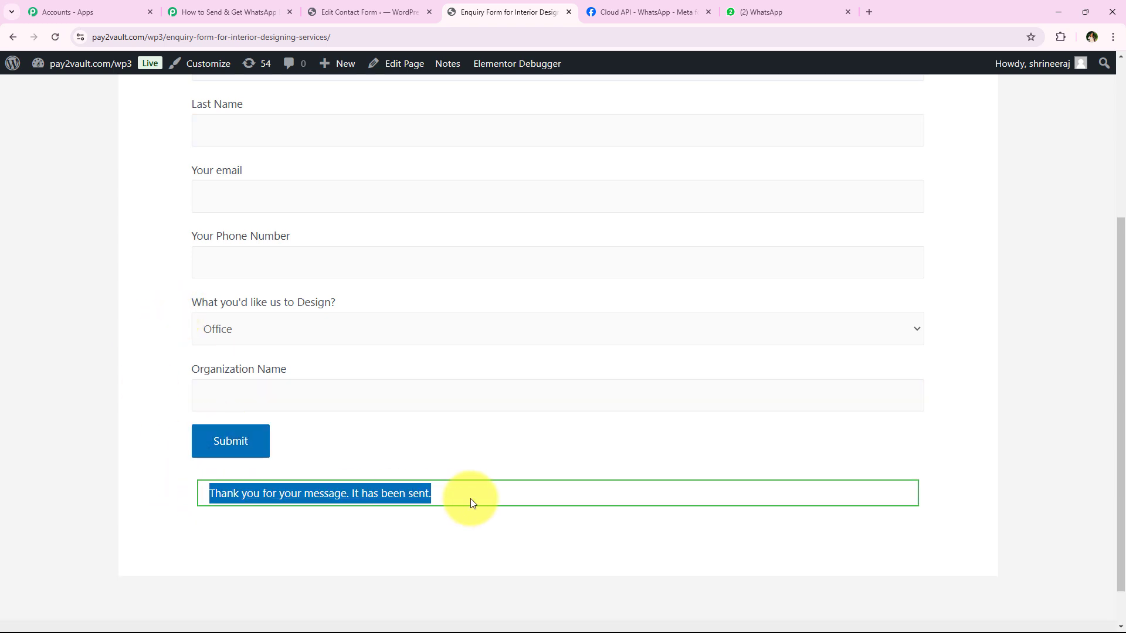
left_click(162, 449)
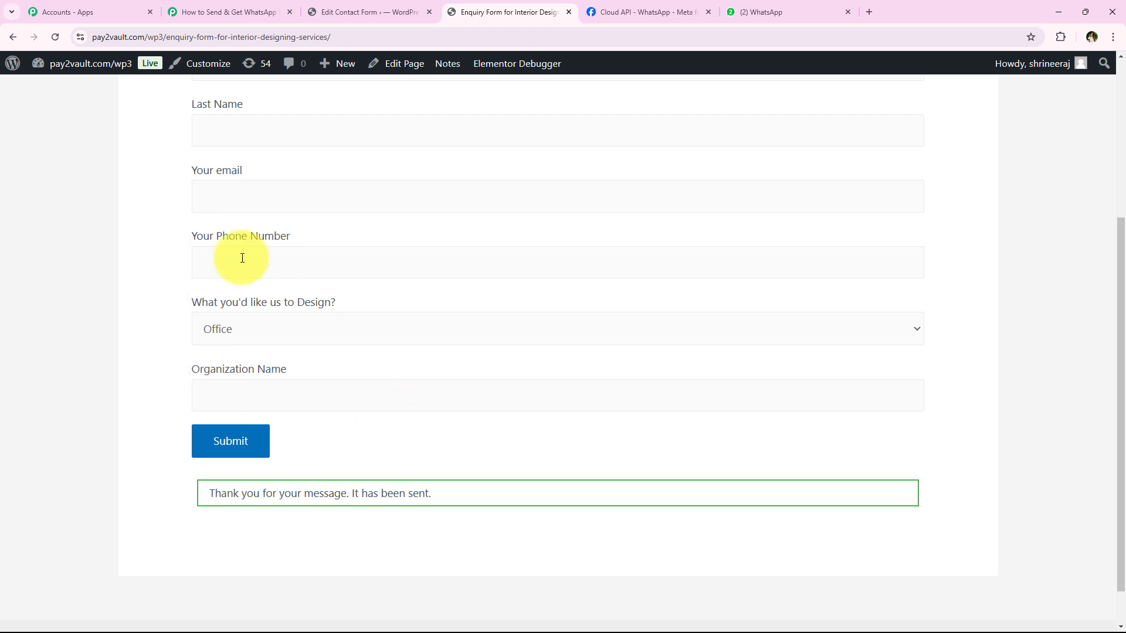
- Return to the Pabbly Connect workflow, review the name, phone, email, organization and menu values in the captured webhook response, and collapse the trigger
left_click(234, 5)
scroll(220, 146, "down", 4)
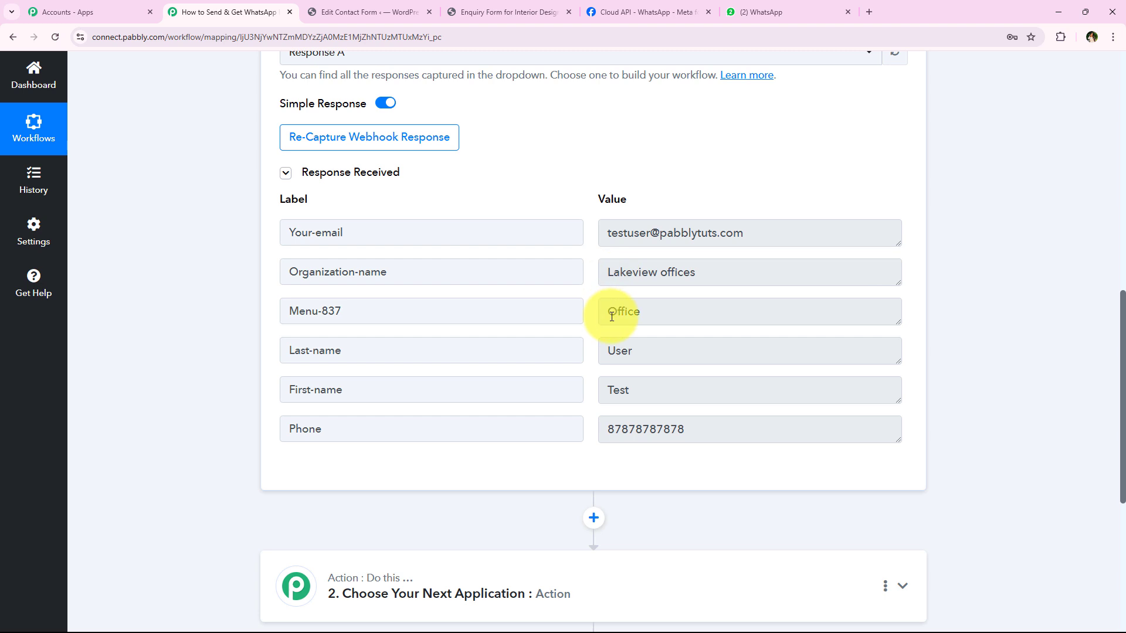
left_click(693, 395)
double_click(645, 389)
double_click(721, 356)
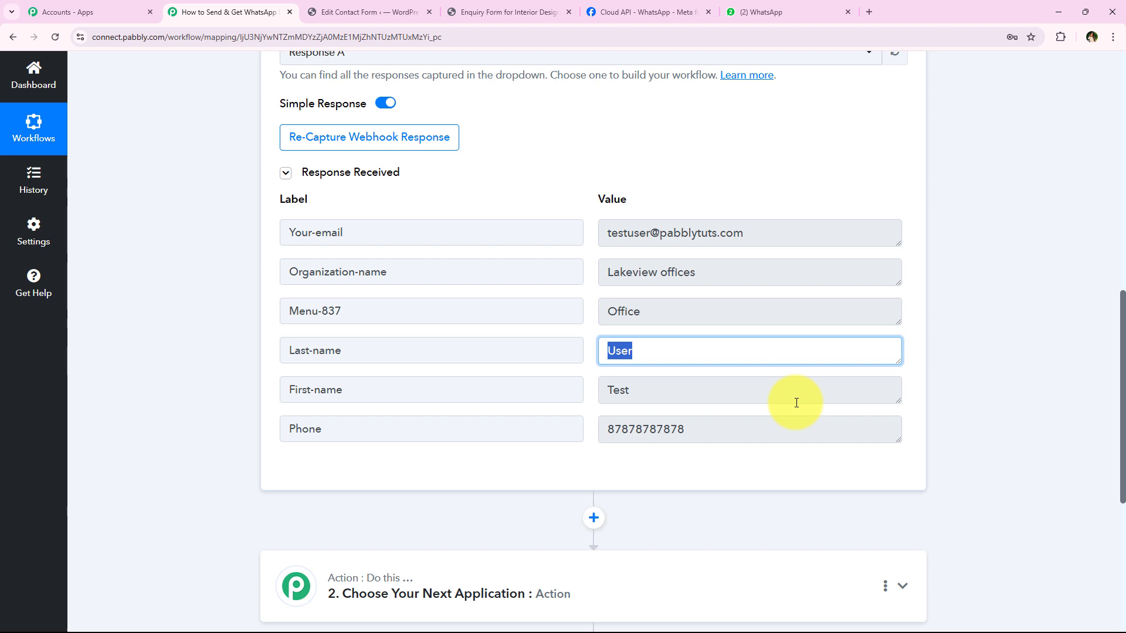
left_click(830, 437)
left_click(797, 232)
left_click(746, 273)
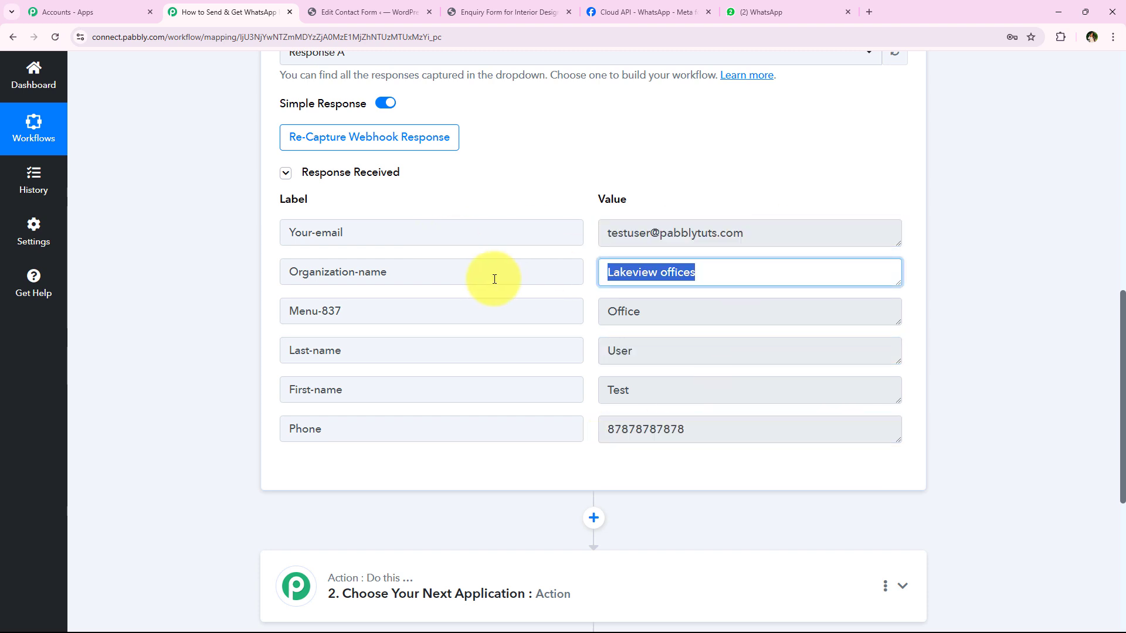
left_click(738, 309)
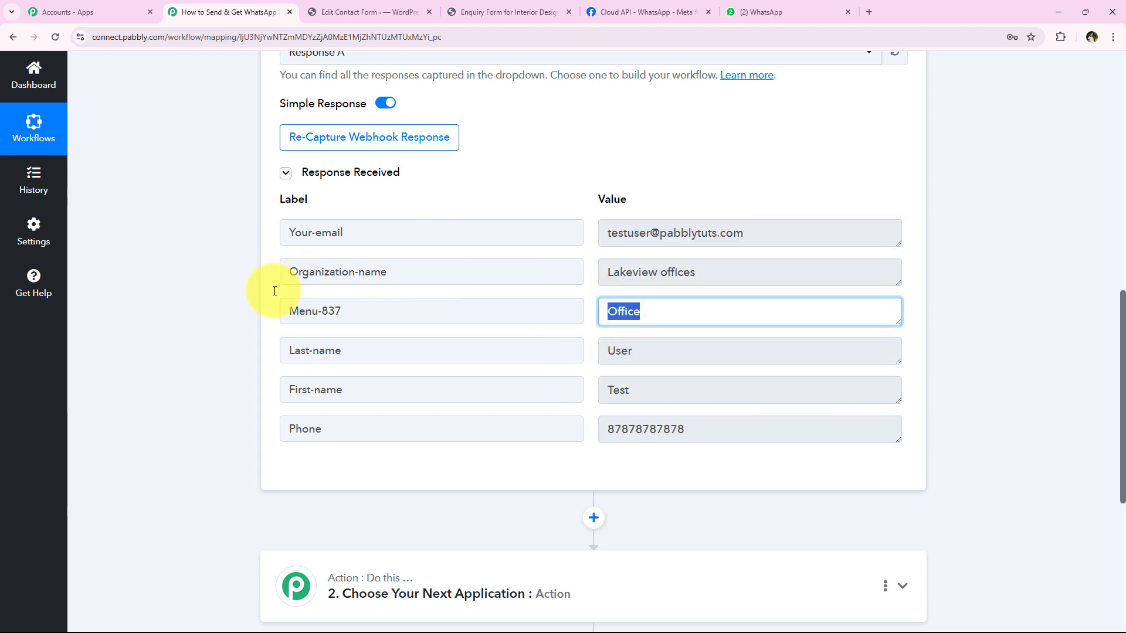
middle_click(229, 397)
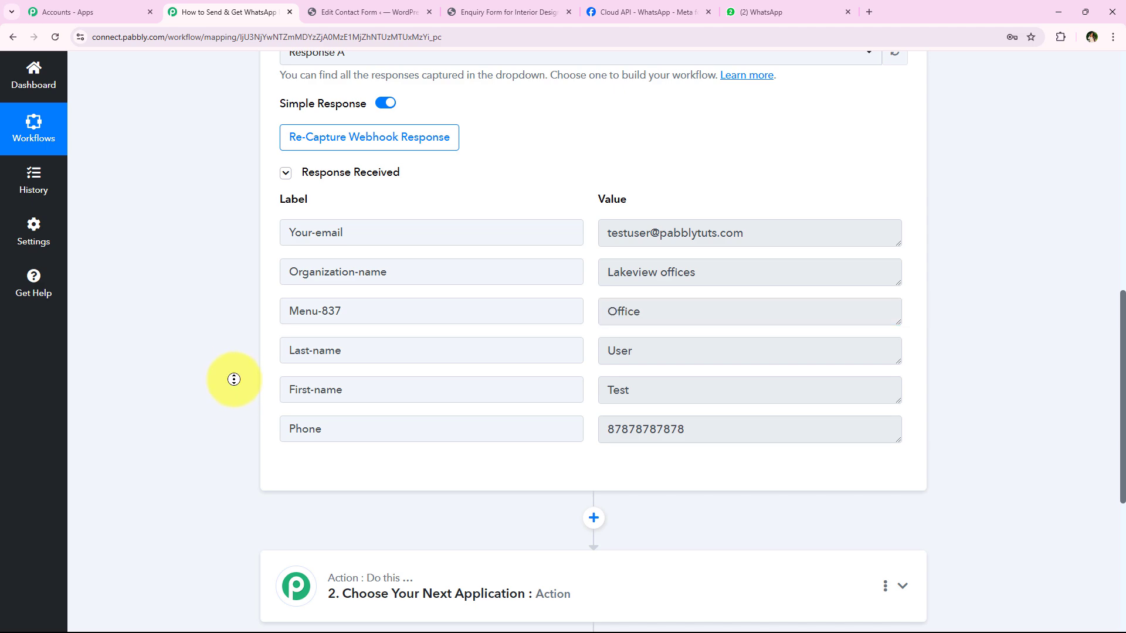
scroll(229, 397, "up", 10)
left_click(485, 314)
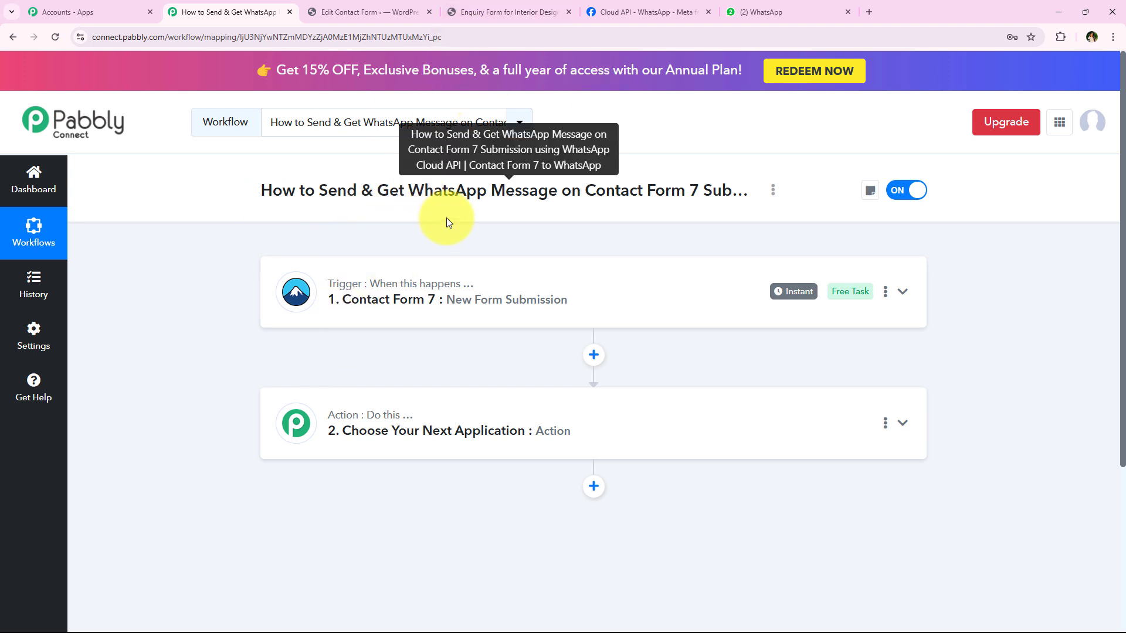
- Set the workflow's action step to the WhatsApp Cloud API app with the Send Template Message action event
left_click(513, 431)
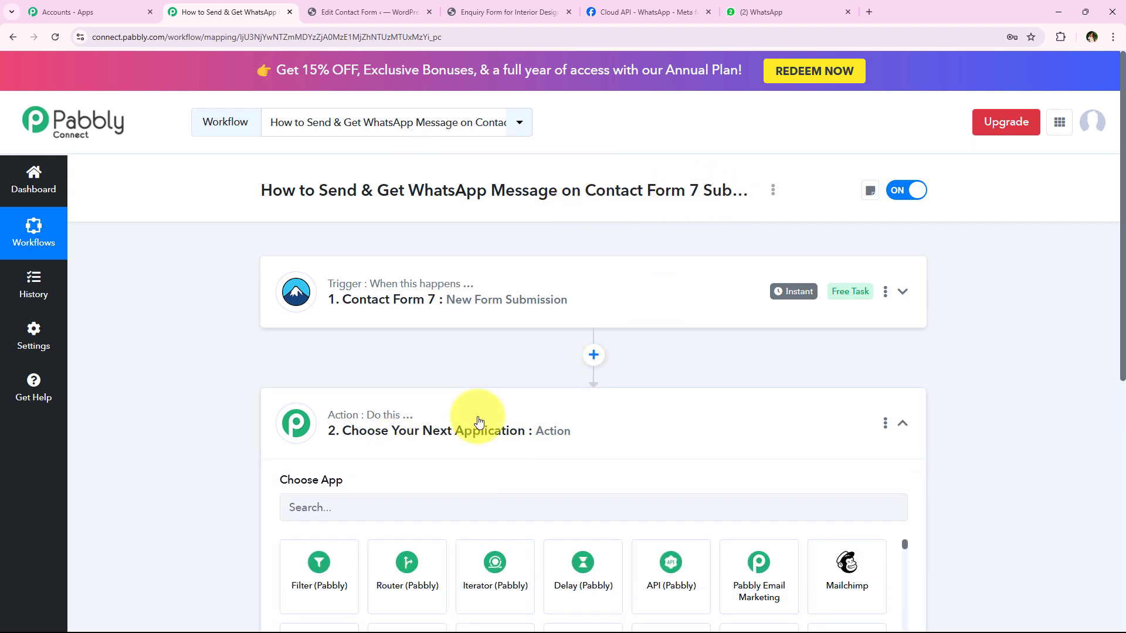
left_click(381, 294)
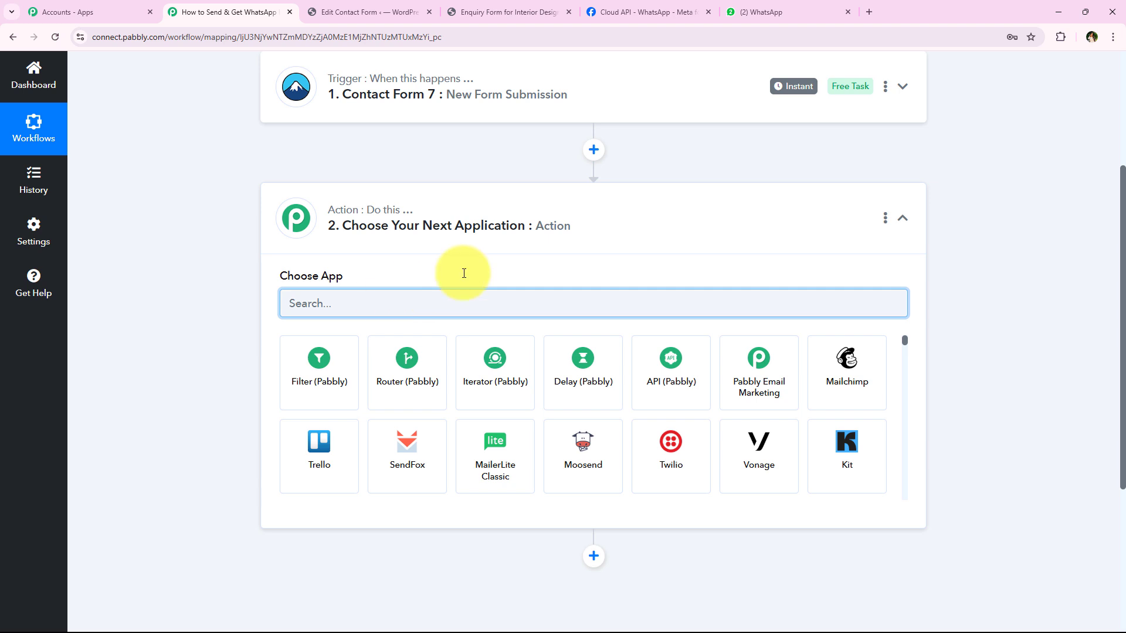
type("W")
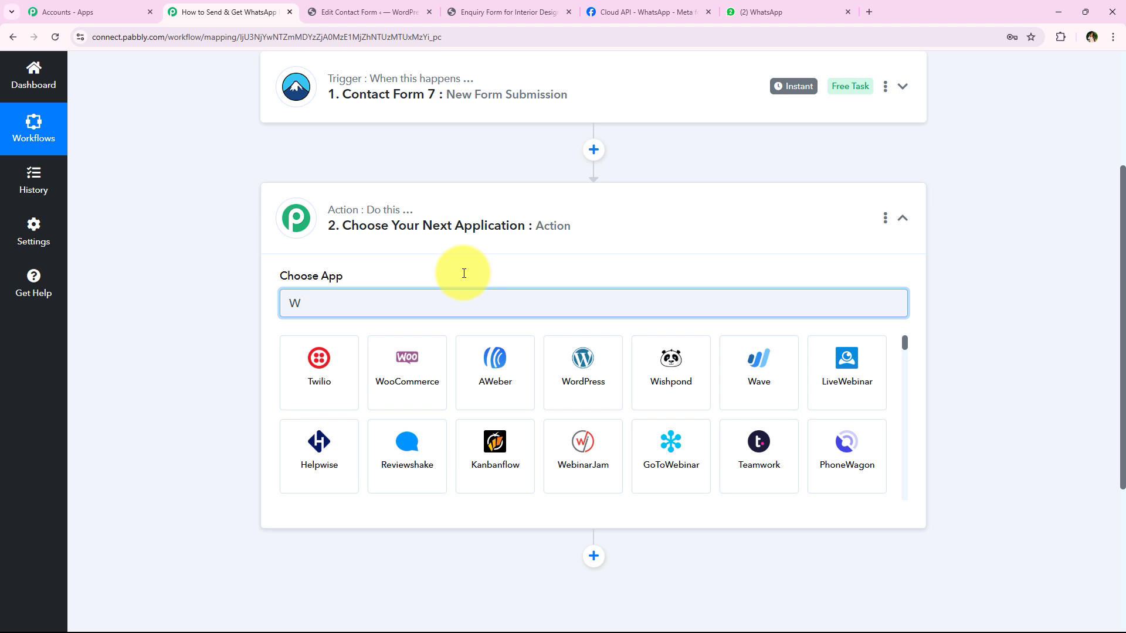
type("hat")
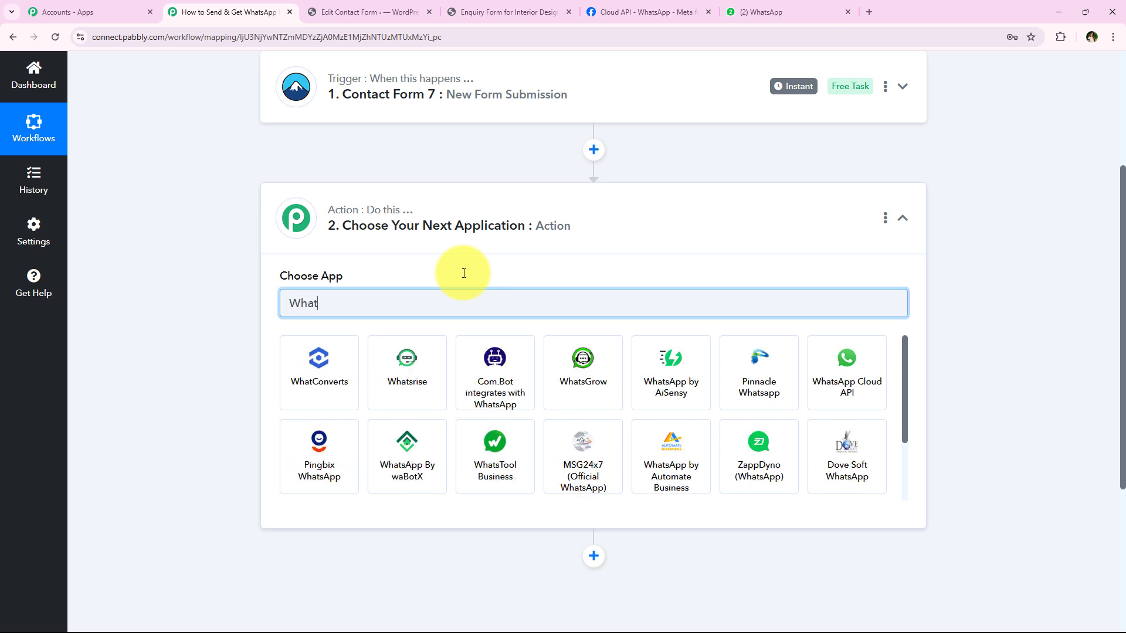
type("sA")
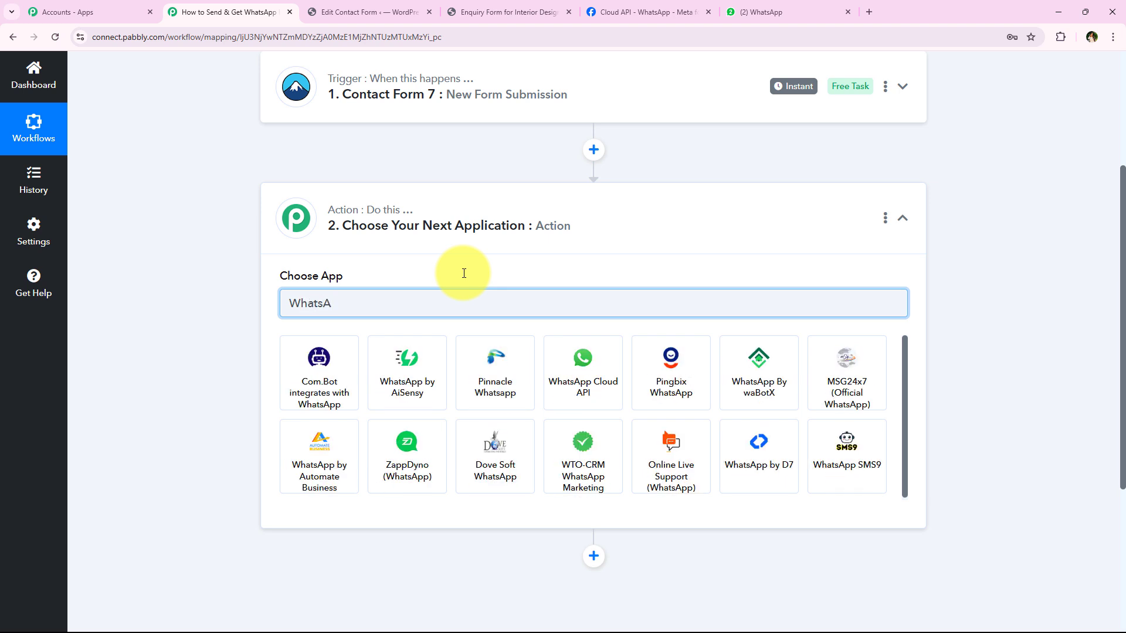
type("pp C")
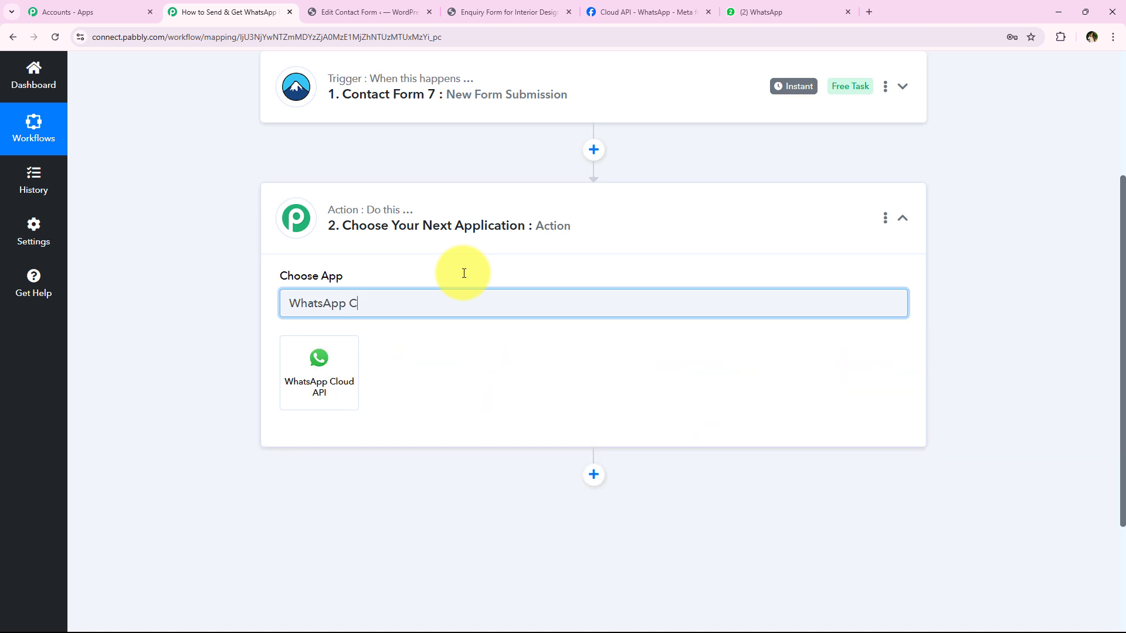
left_click(345, 375)
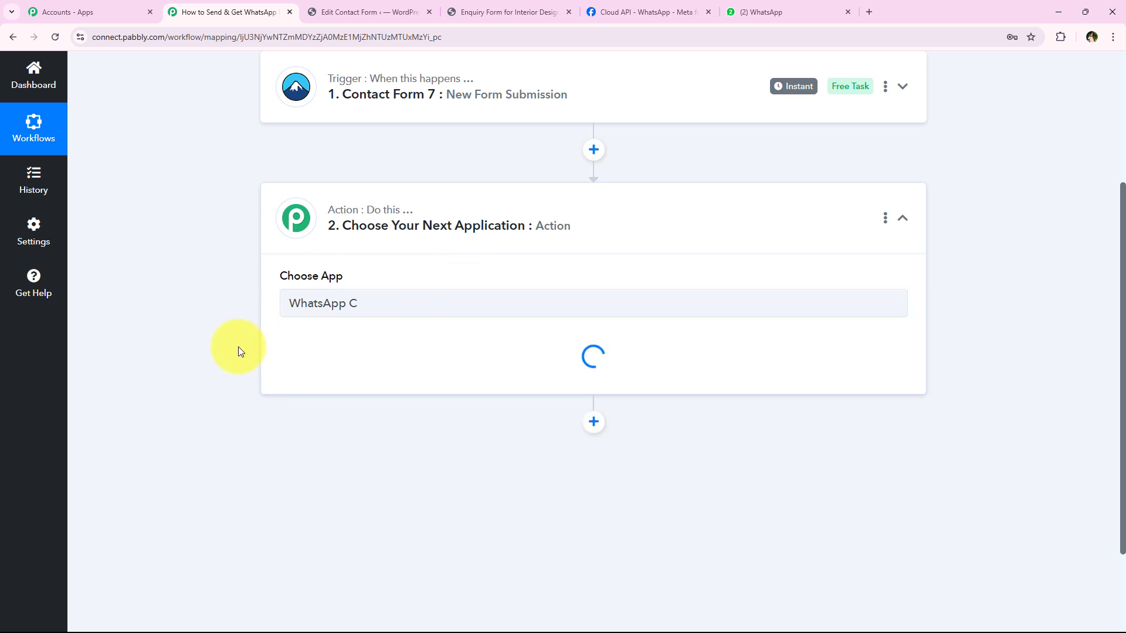
left_click(289, 367)
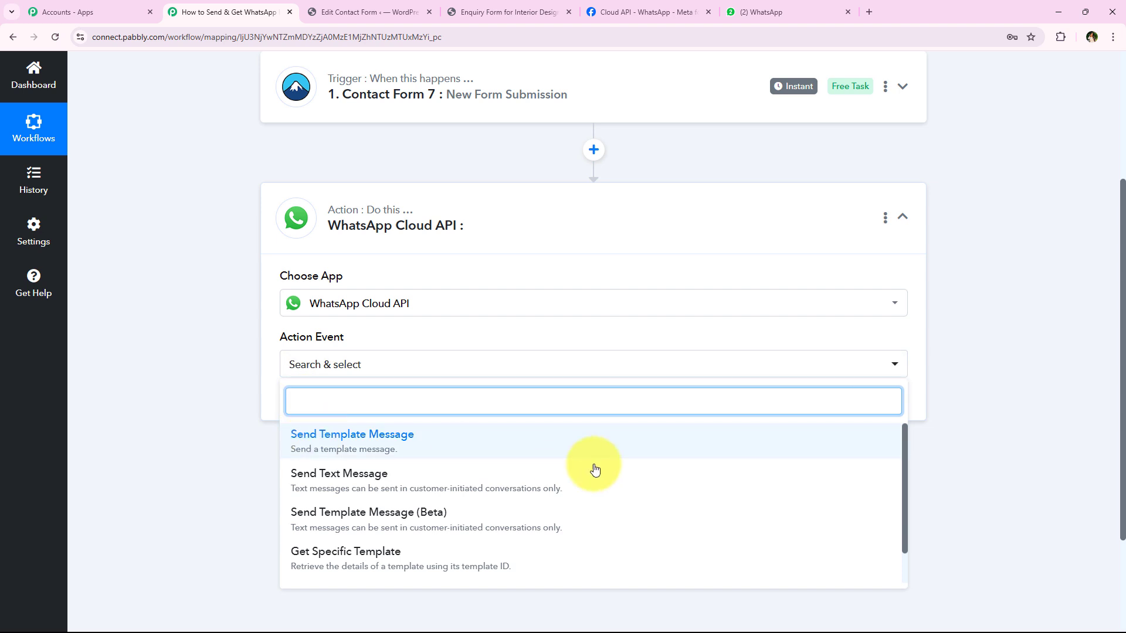
left_click(634, 456)
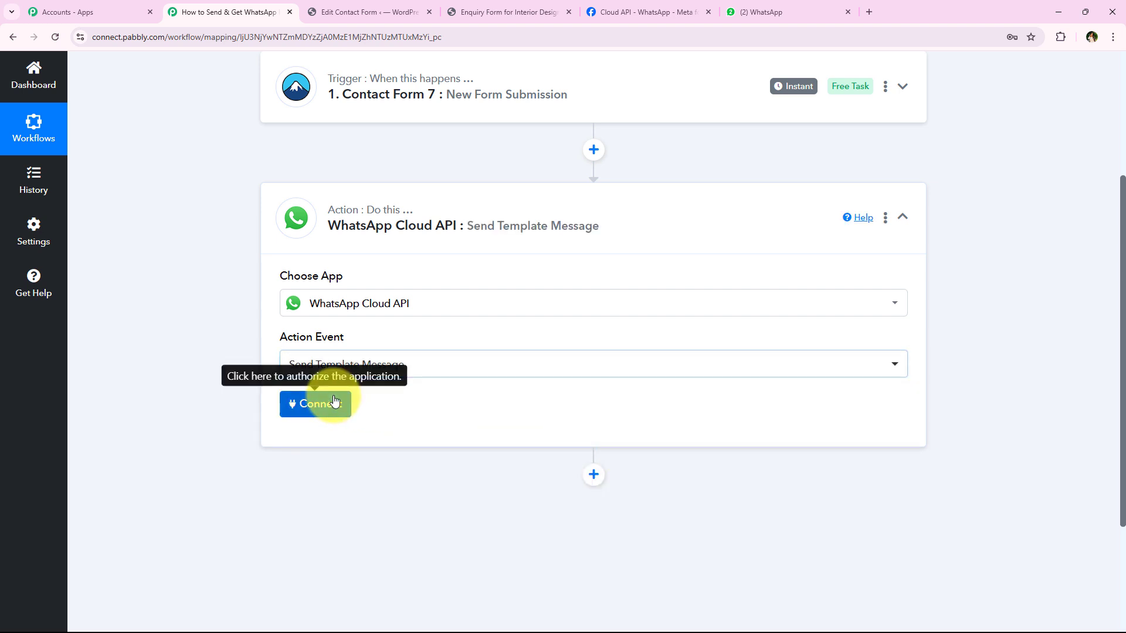
- Start a new WhatsApp Cloud API connection and review its Token, Phone Number ID and WhatsApp Business Account ID fields
left_click(334, 402)
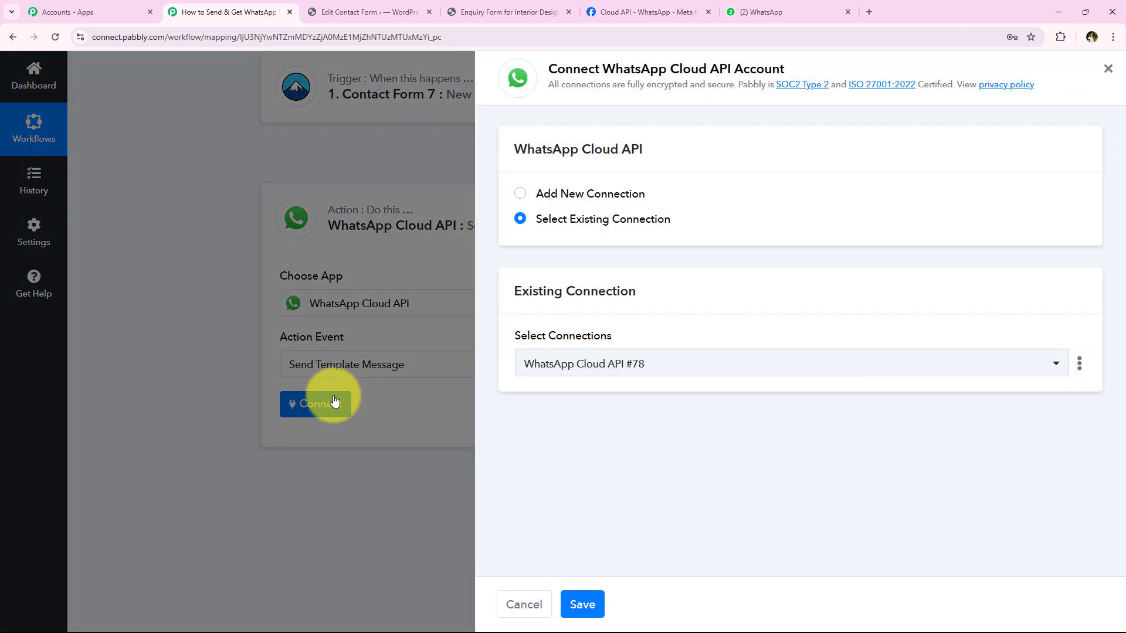
left_click(610, 195)
left_click(614, 216)
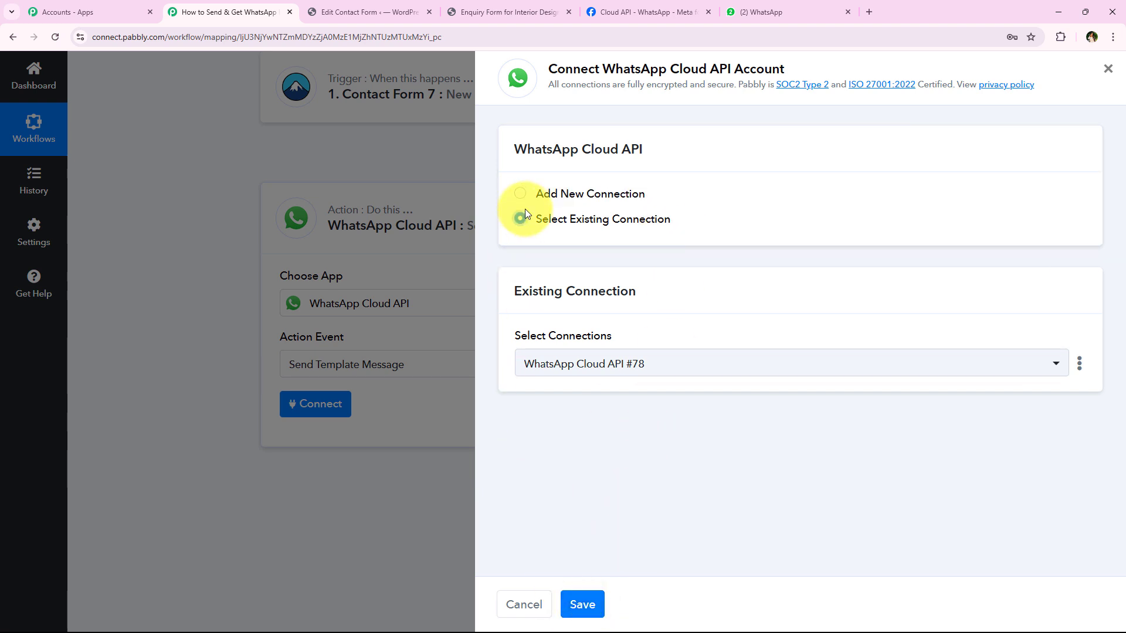
left_click(543, 197)
scroll(563, 351, "down", 1)
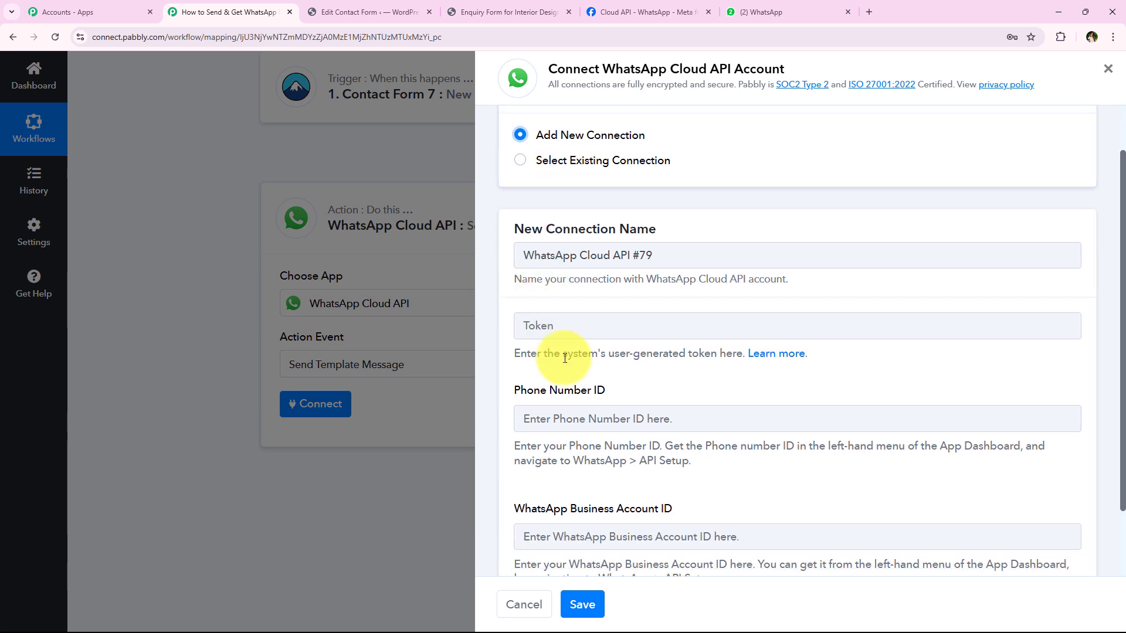
scroll(599, 367, "up", 1)
scroll(599, 367, "down", 2)
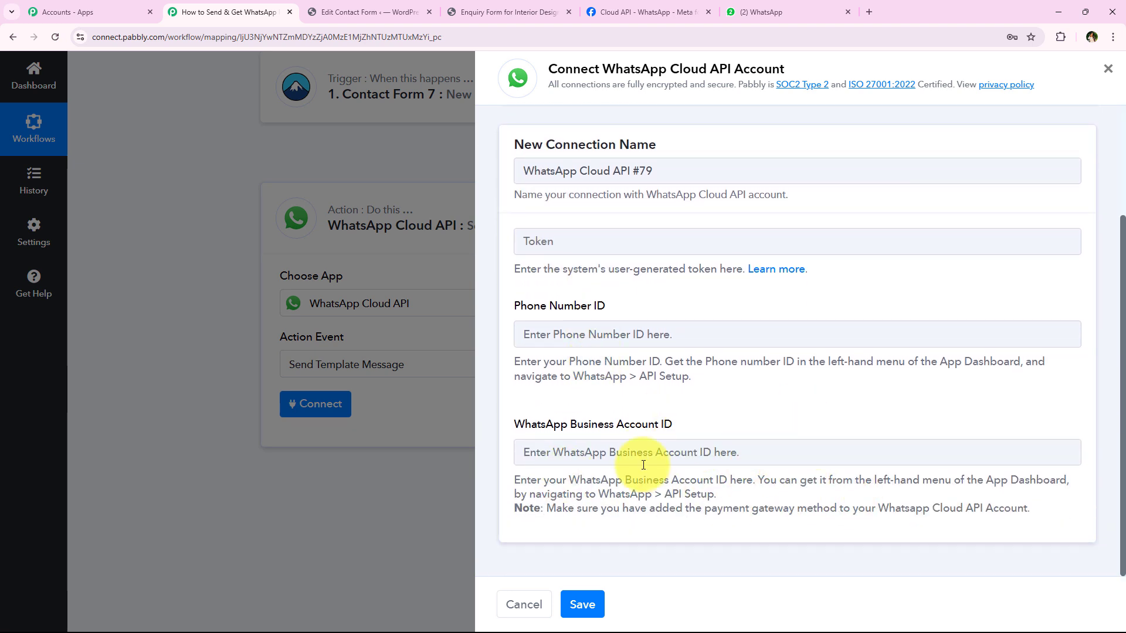
- Open the token help thread on the Pabbly forum, look over its WhatsApp Cloud API setup and permanent token videos, and close it
left_click(784, 270)
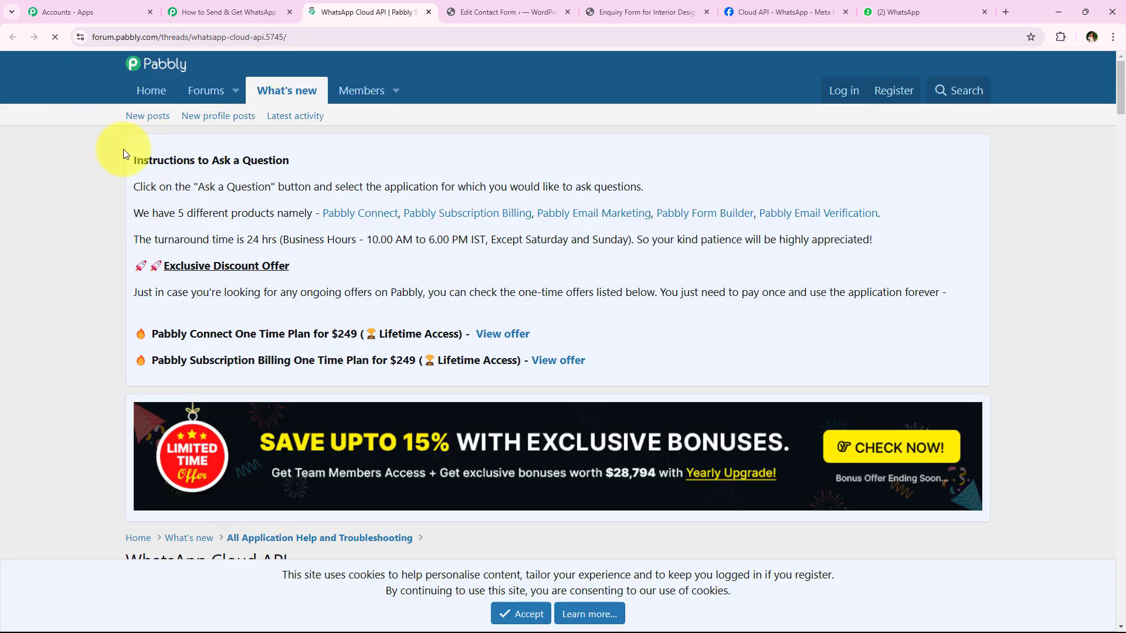
middle_click(120, 159)
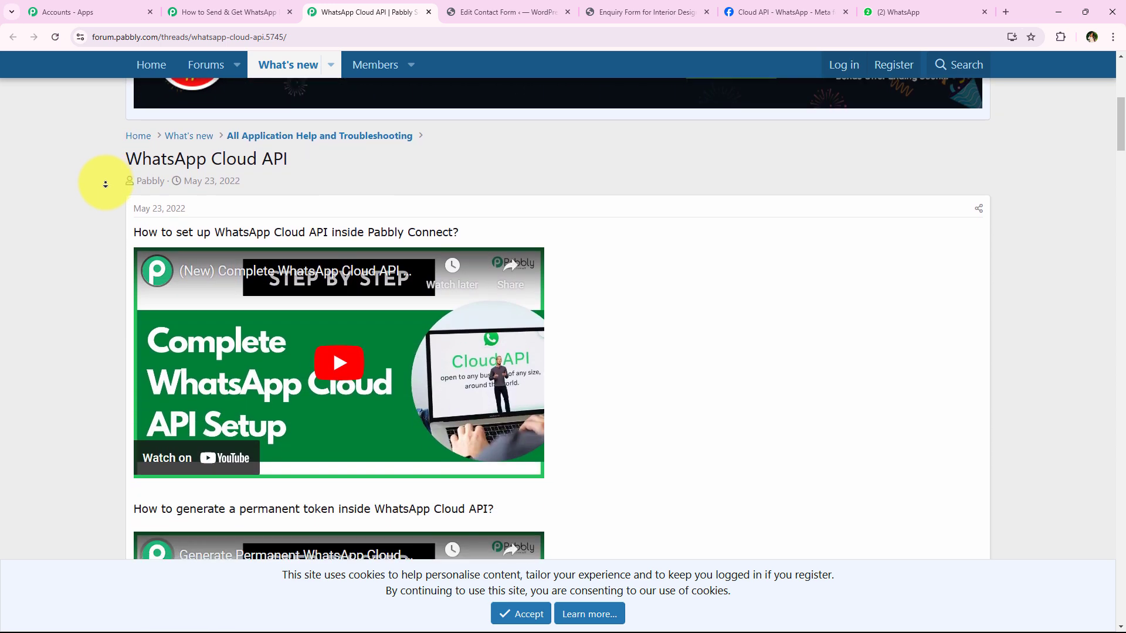
left_click(106, 186)
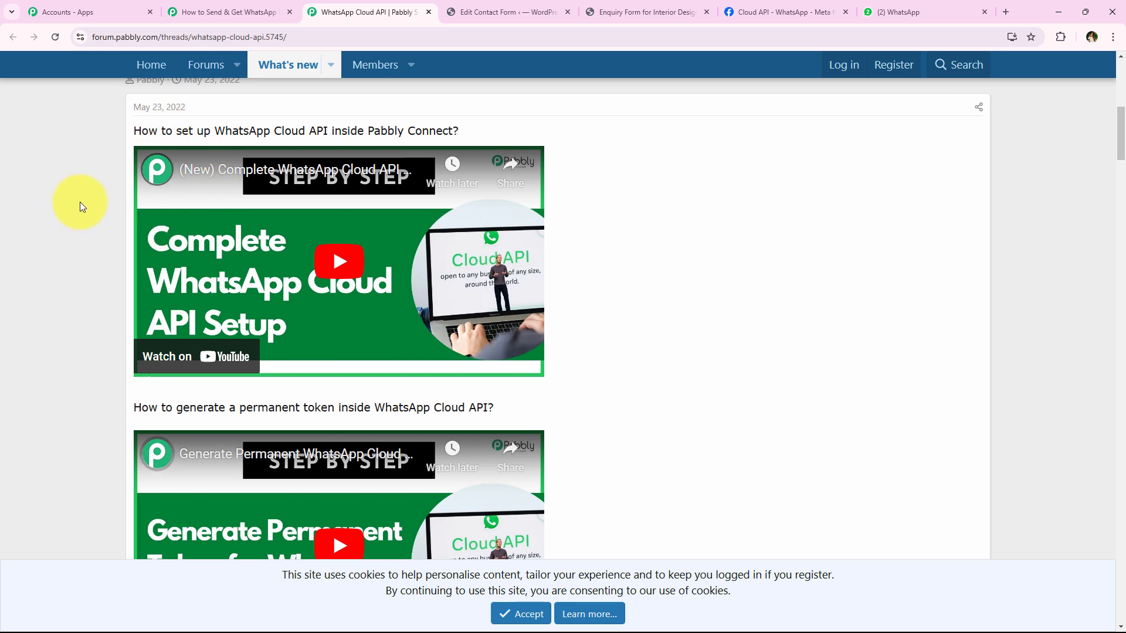
scroll(86, 215, "down", 1)
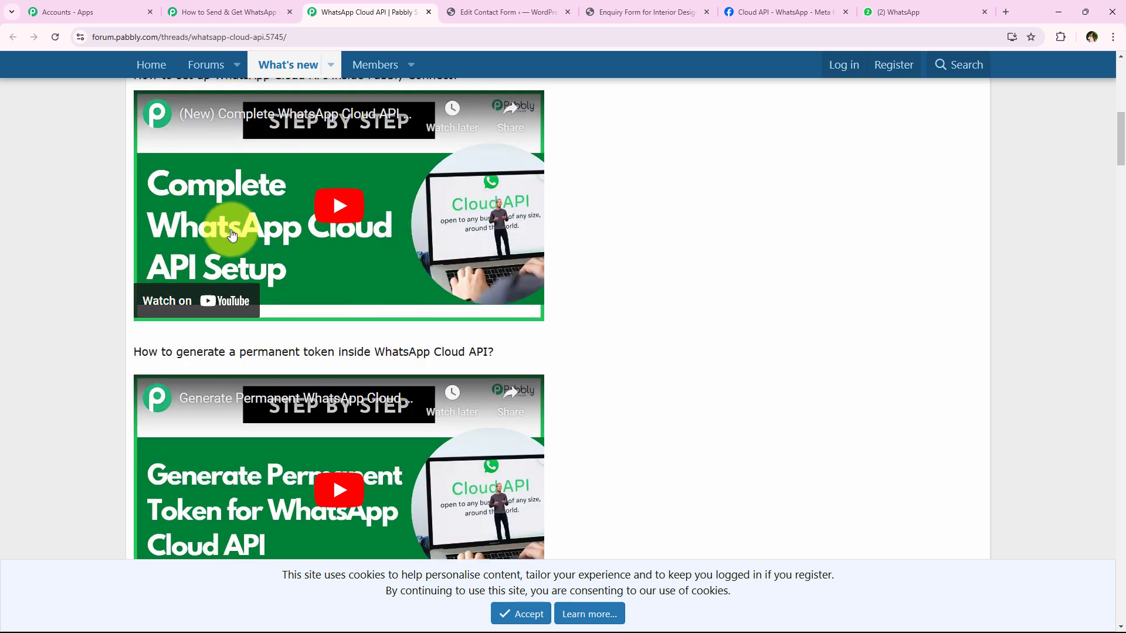
scroll(57, 163, "down", 3)
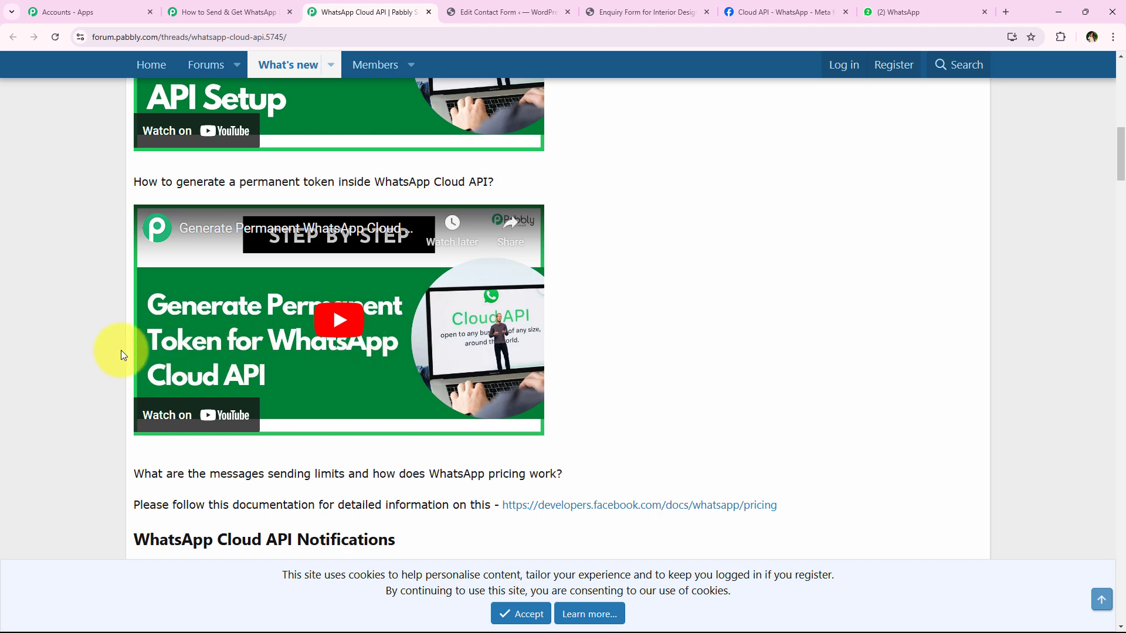
scroll(30, 315, "up", 1)
scroll(29, 314, "up", 2)
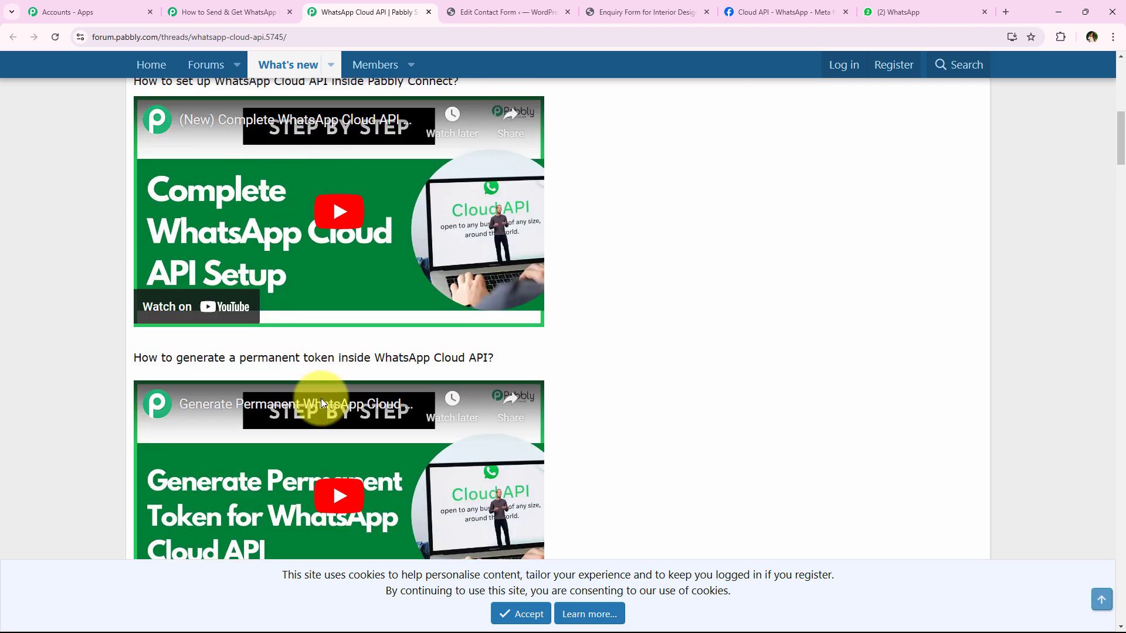
scroll(94, 231, "down", 2)
scroll(94, 231, "down", 4)
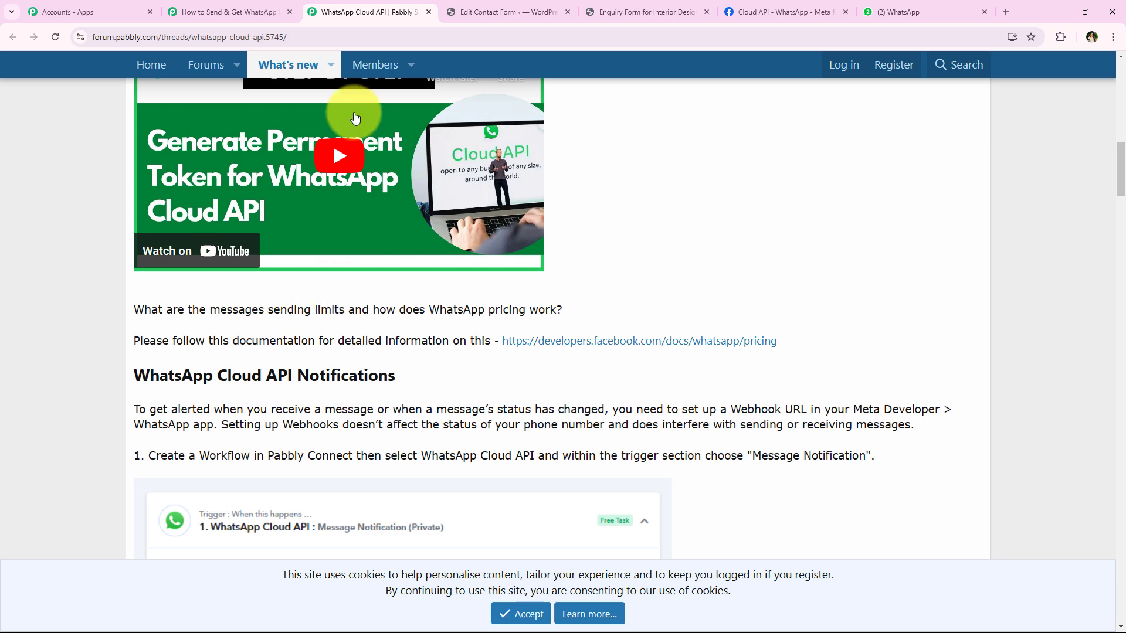
left_click(429, 12)
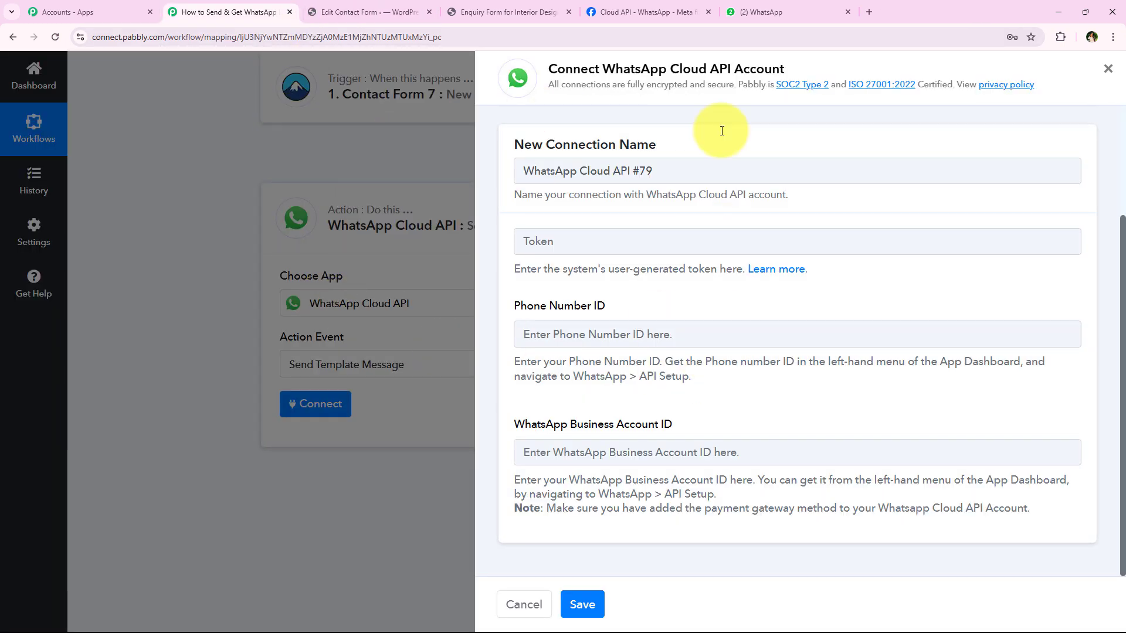
- Switch to the Meta app's API Setup page, locate the access token, phone number ID and business account ID, and copy the token
left_click(665, 5)
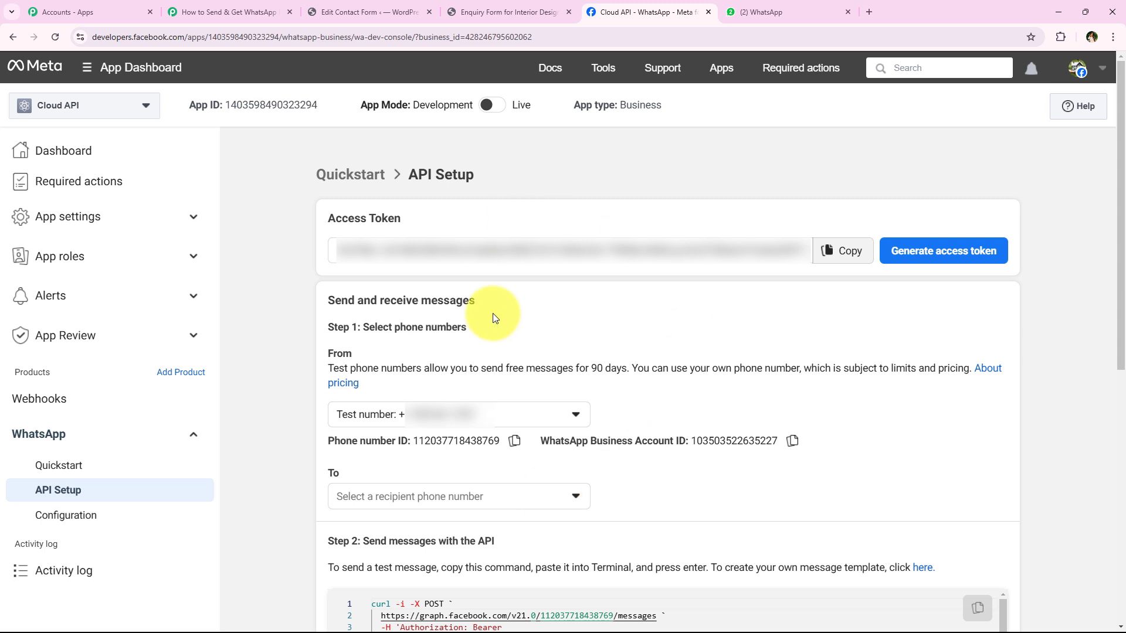
left_click_drag(317, 217, 477, 229)
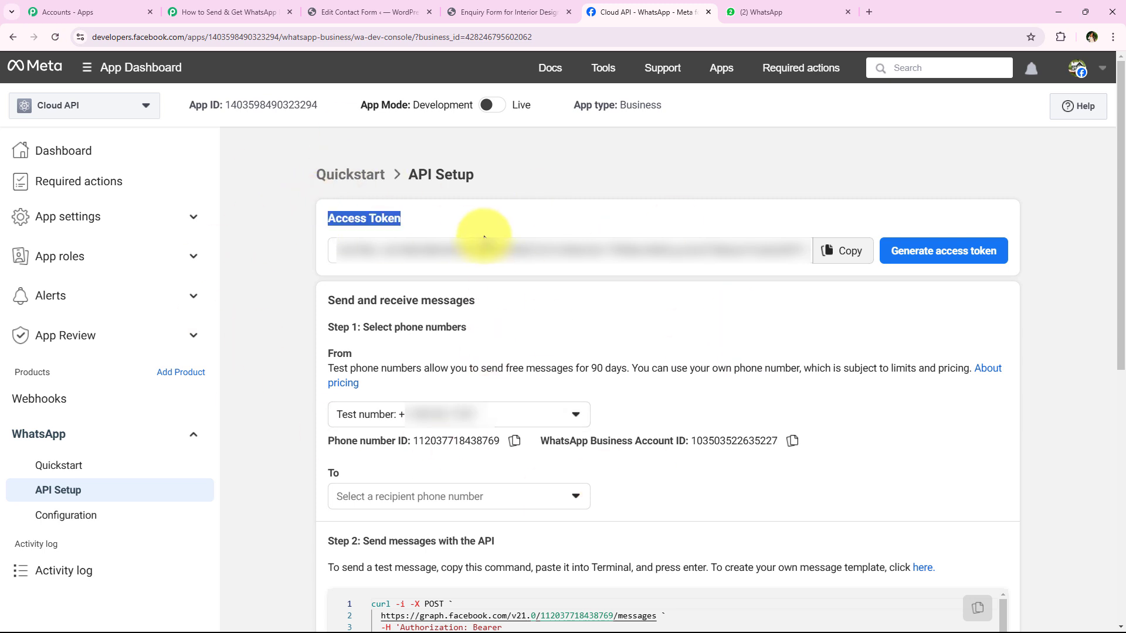
left_click_drag(331, 446, 792, 459)
left_click(1057, 328)
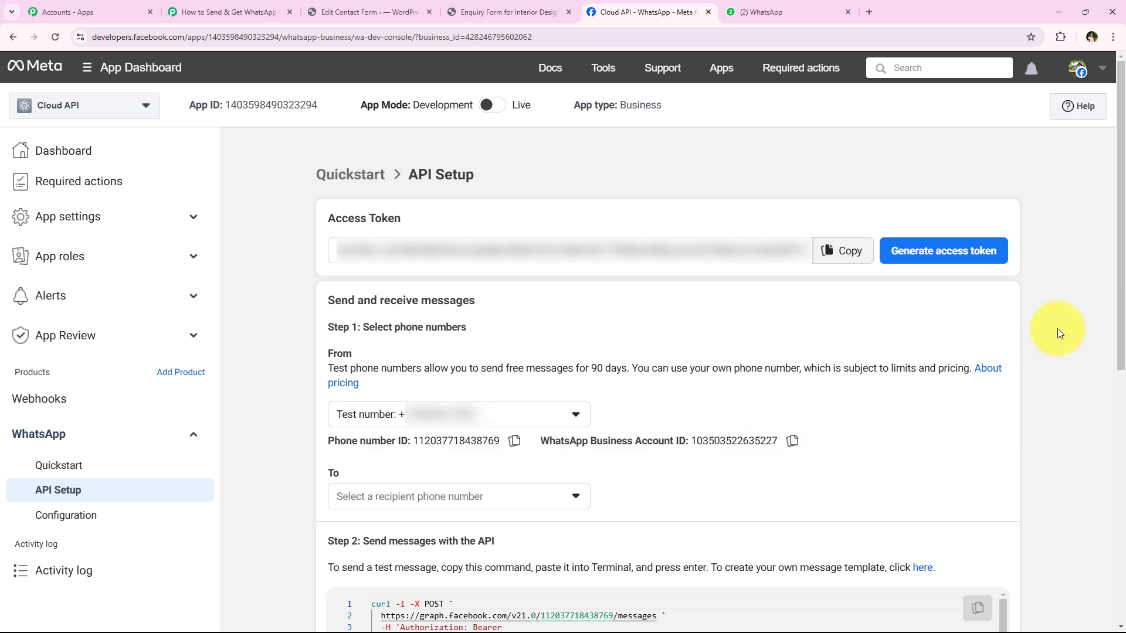
left_click(821, 246)
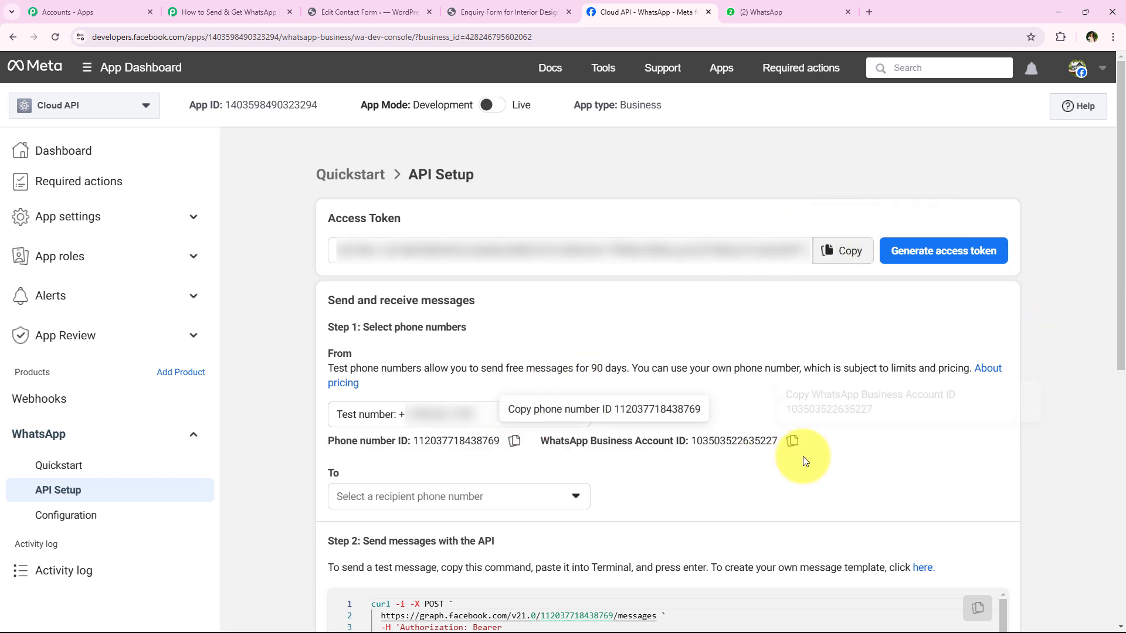
- Fill in the Pabbly Connect connection's access token, Phone Number ID and WhatsApp Business Account ID, and save the connection
left_click(229, 11)
left_click(700, 244)
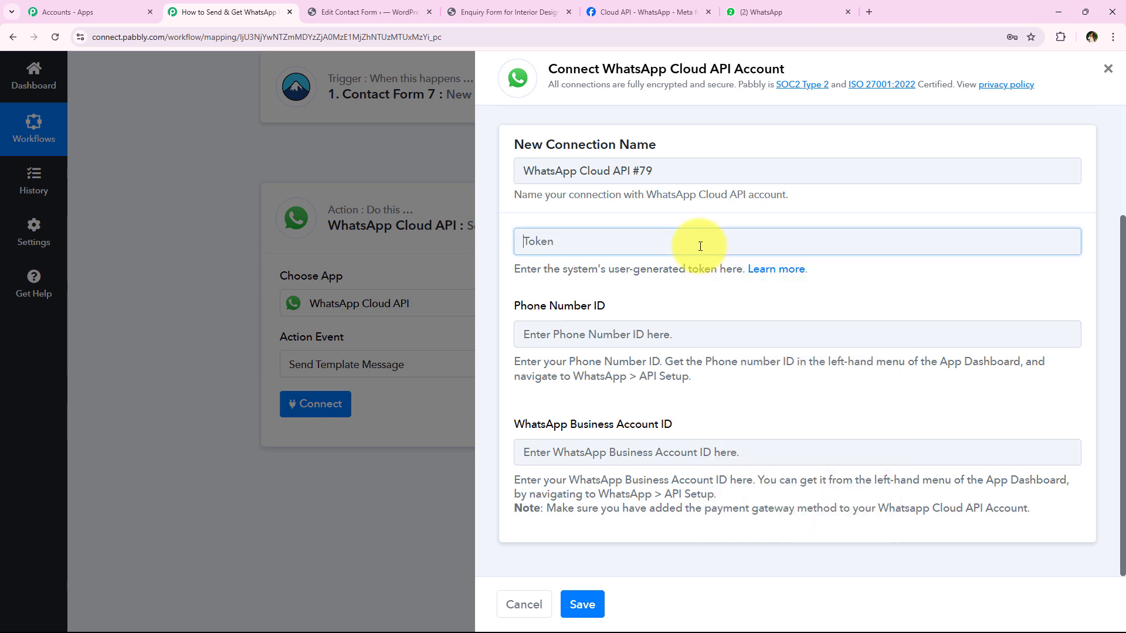
right_click(700, 244)
left_click(727, 372)
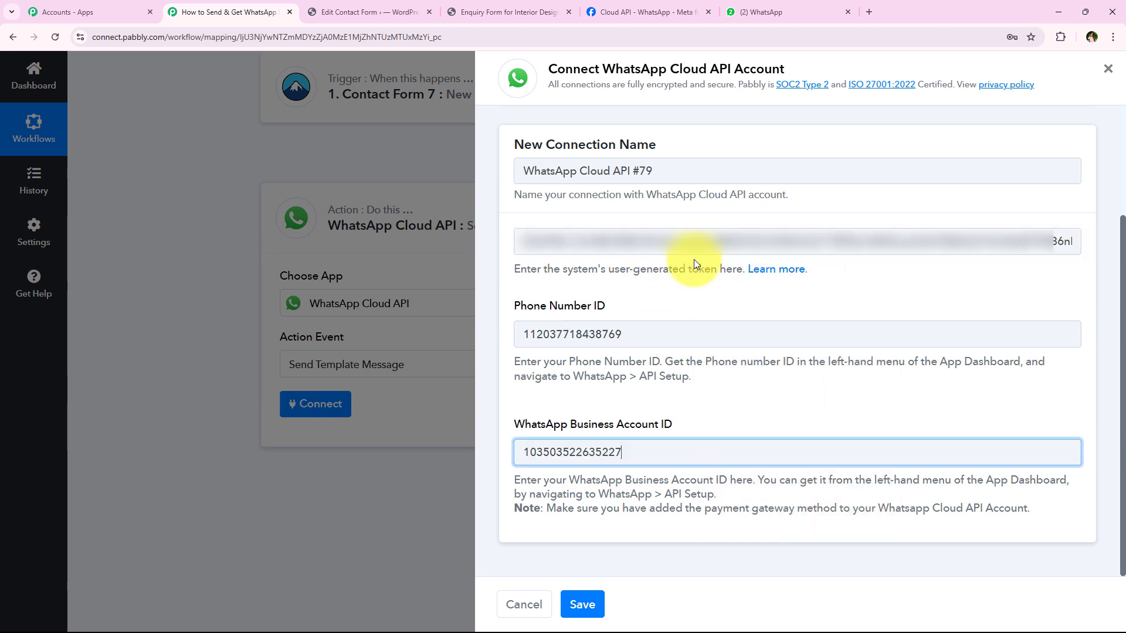
left_click(582, 604)
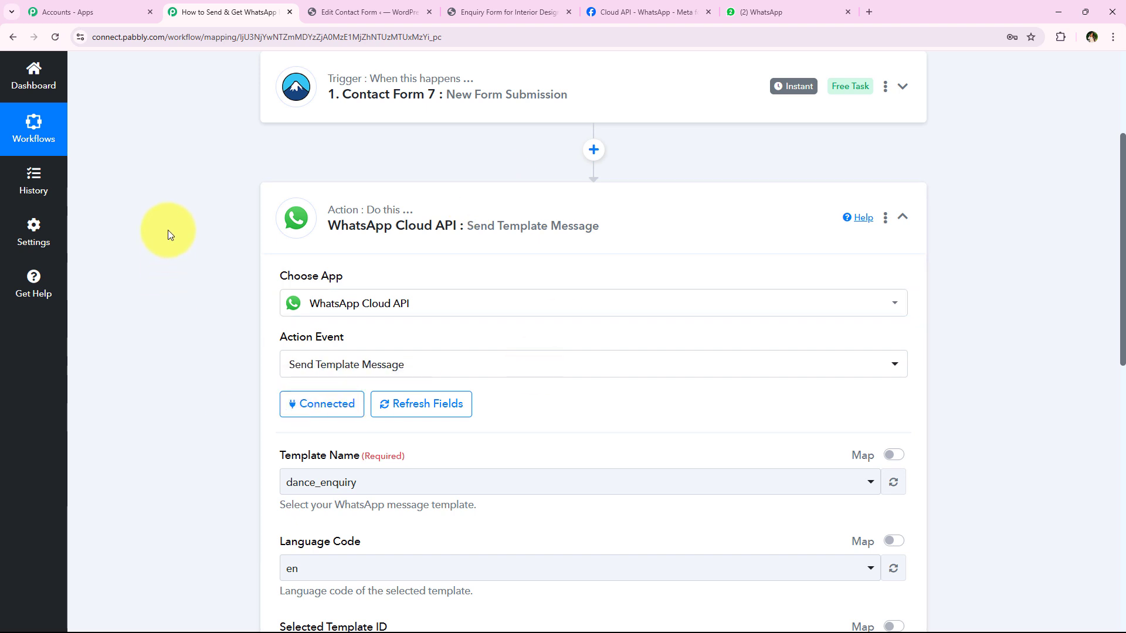
- Review the Send Template Message fields, and open WhatsApp Manager's message templates through the template creation link on Meta's API Setup page
scroll(173, 241, "down", 1)
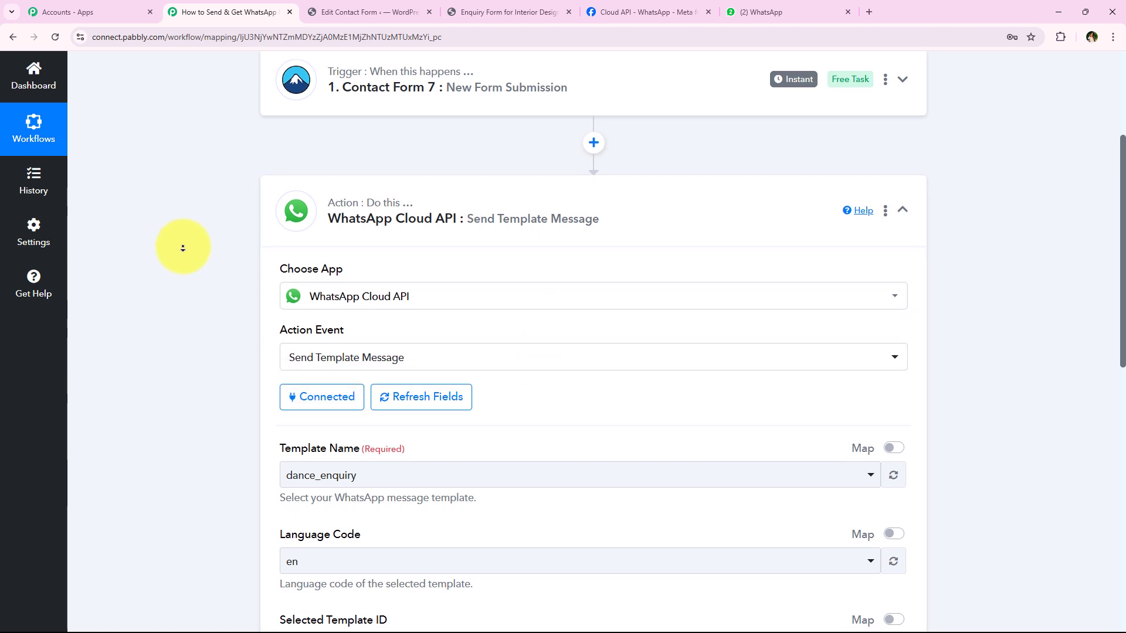
scroll(183, 248, "down", 1)
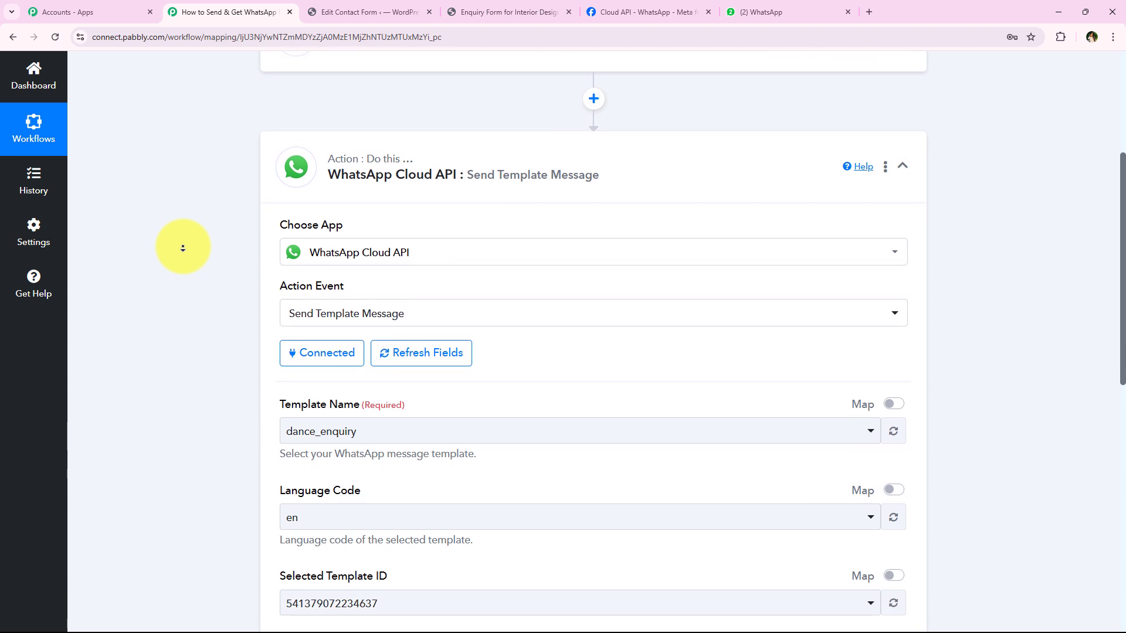
scroll(190, 254, "down", 2)
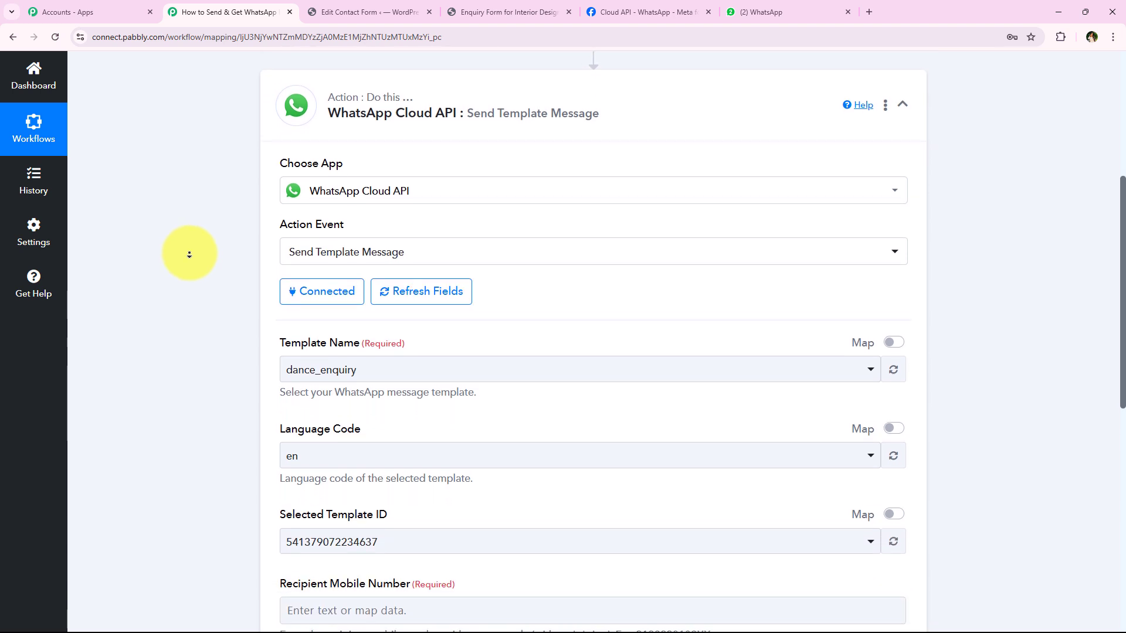
scroll(189, 254, "down", 1)
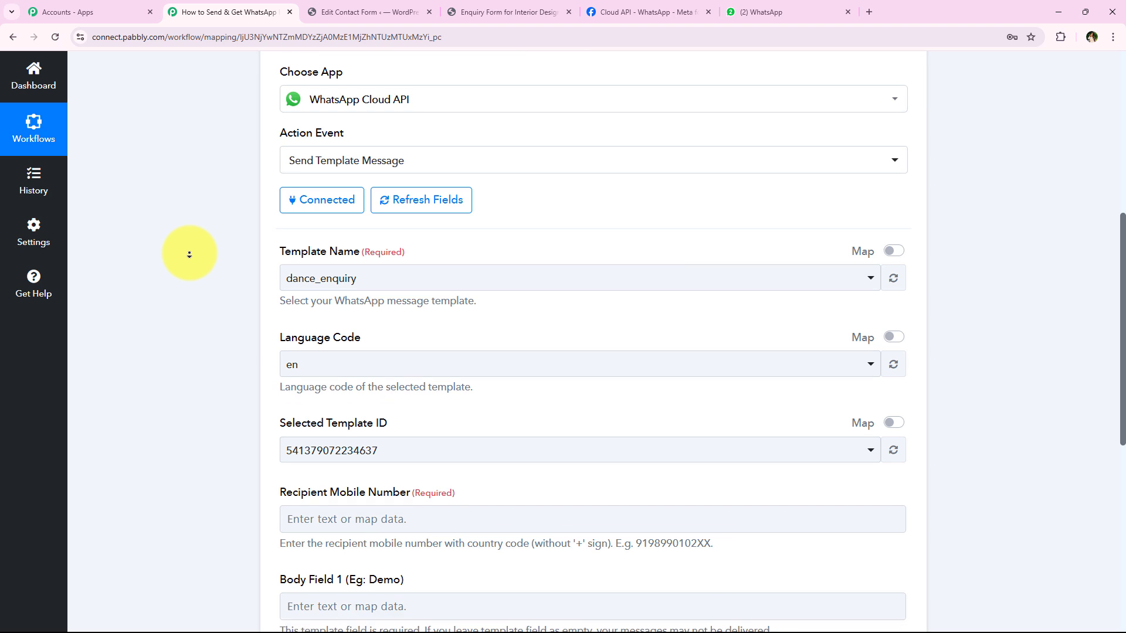
scroll(353, 274, "up", 1)
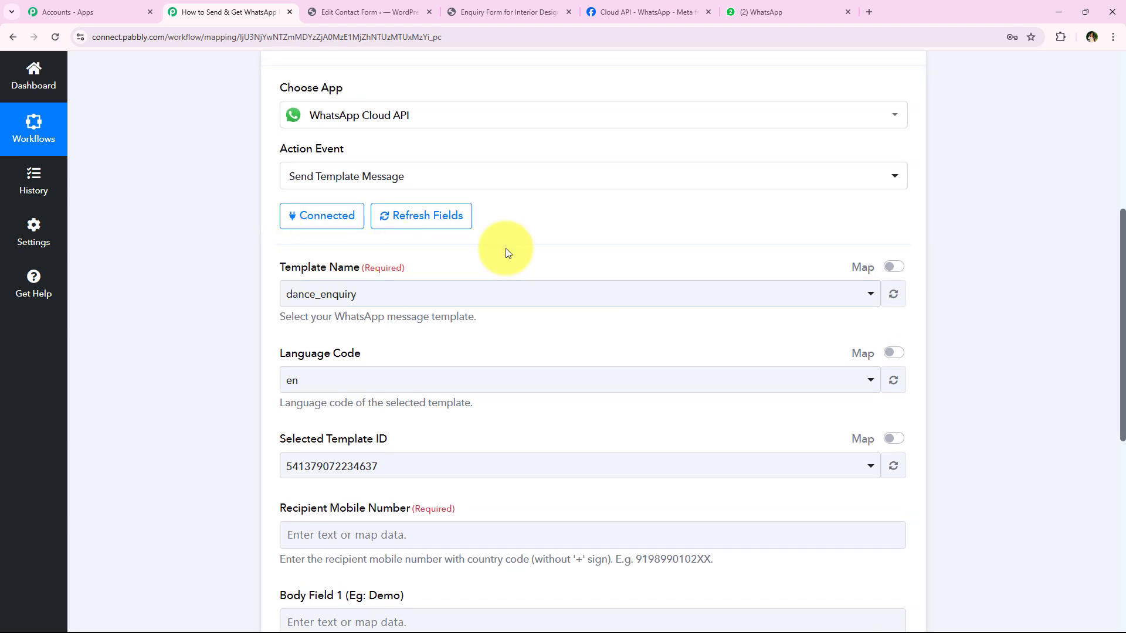
left_click(609, 5)
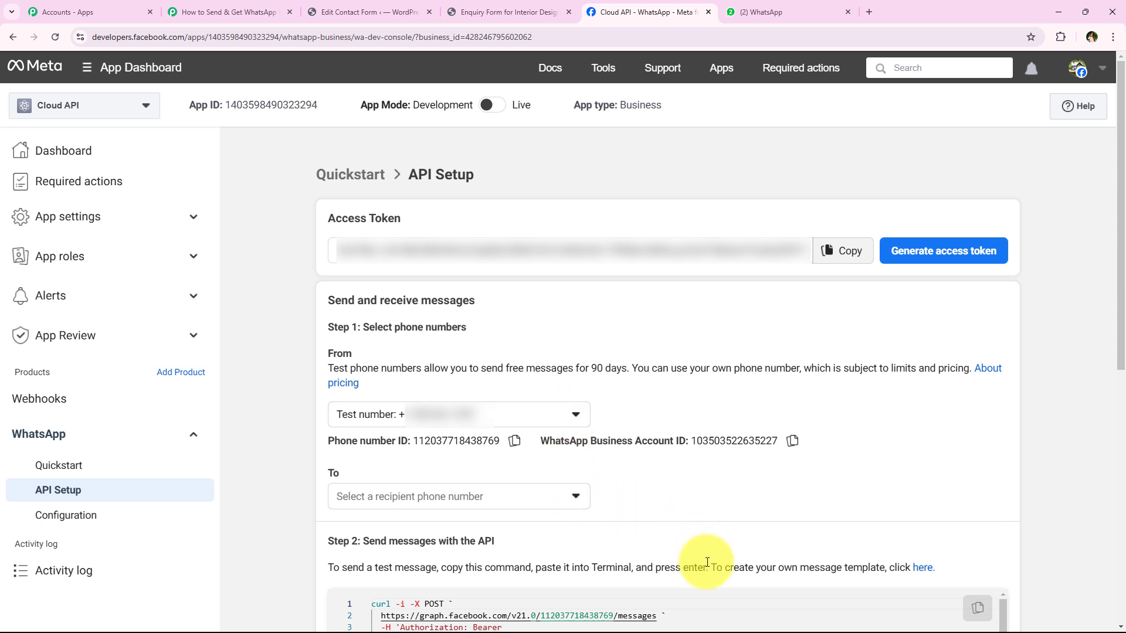
left_click_drag(706, 563, 883, 563)
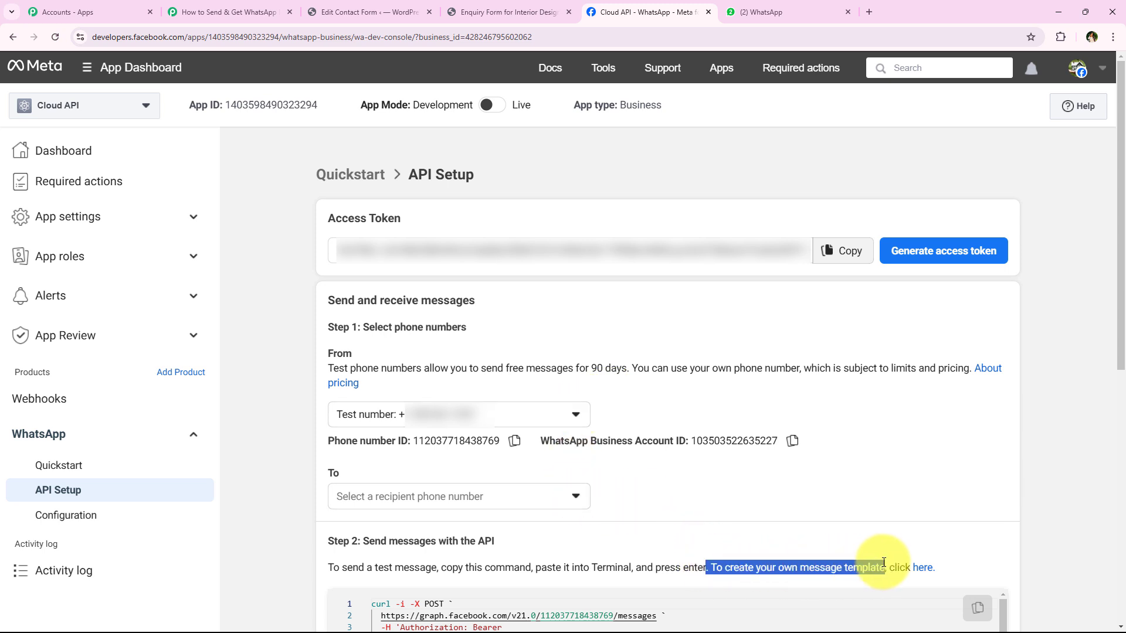
left_click(919, 569)
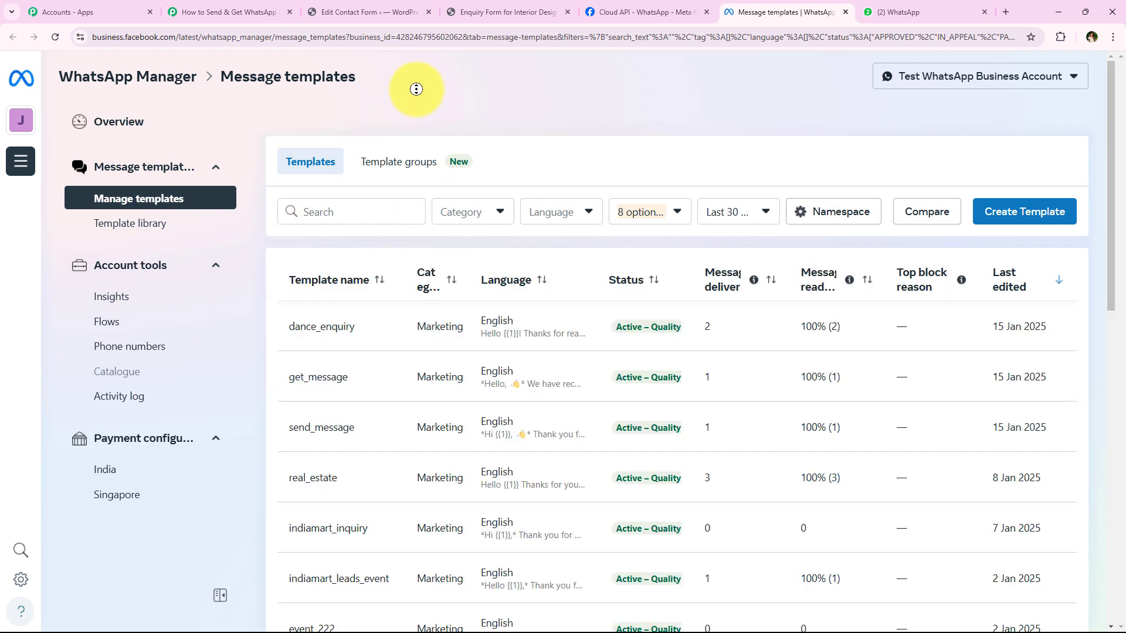
- Look through the message templates list, checking the template names, categories, languages and statuses
scroll(422, 116, "down", 3)
scroll(424, 149, "down", 4)
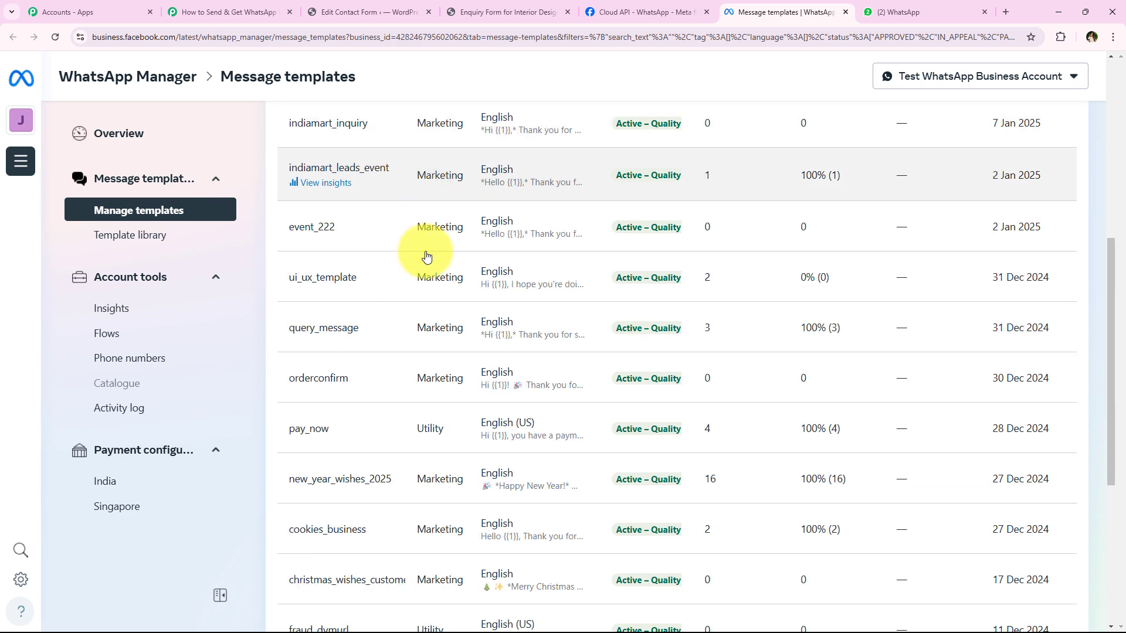
scroll(415, 382, "down", 1)
scroll(416, 285, "up", 8)
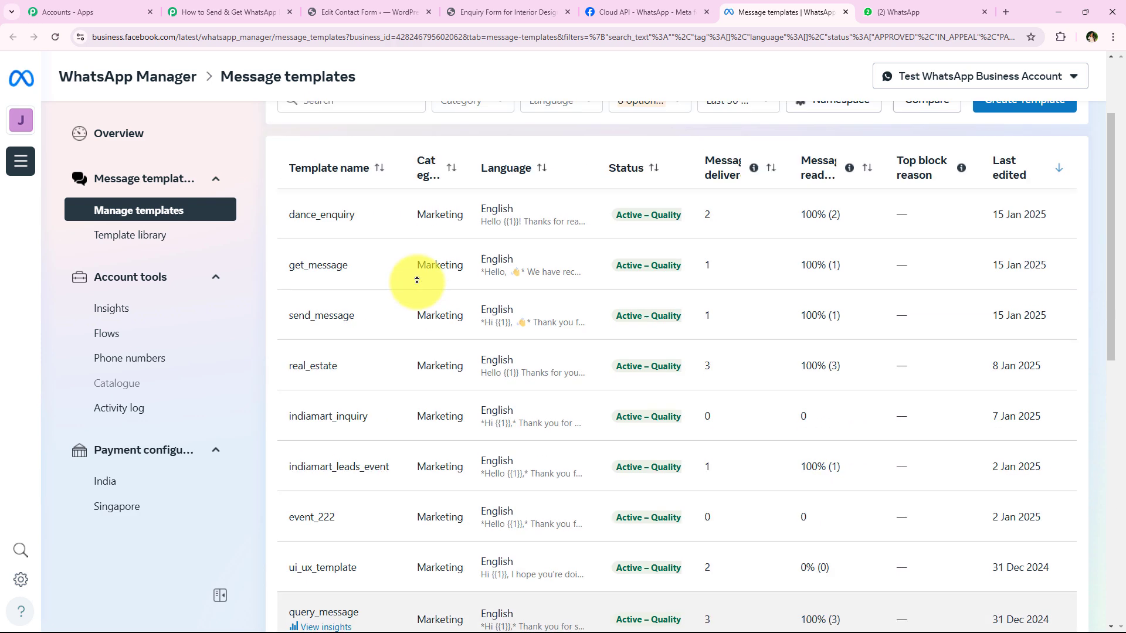
scroll(631, 285, "down", 2)
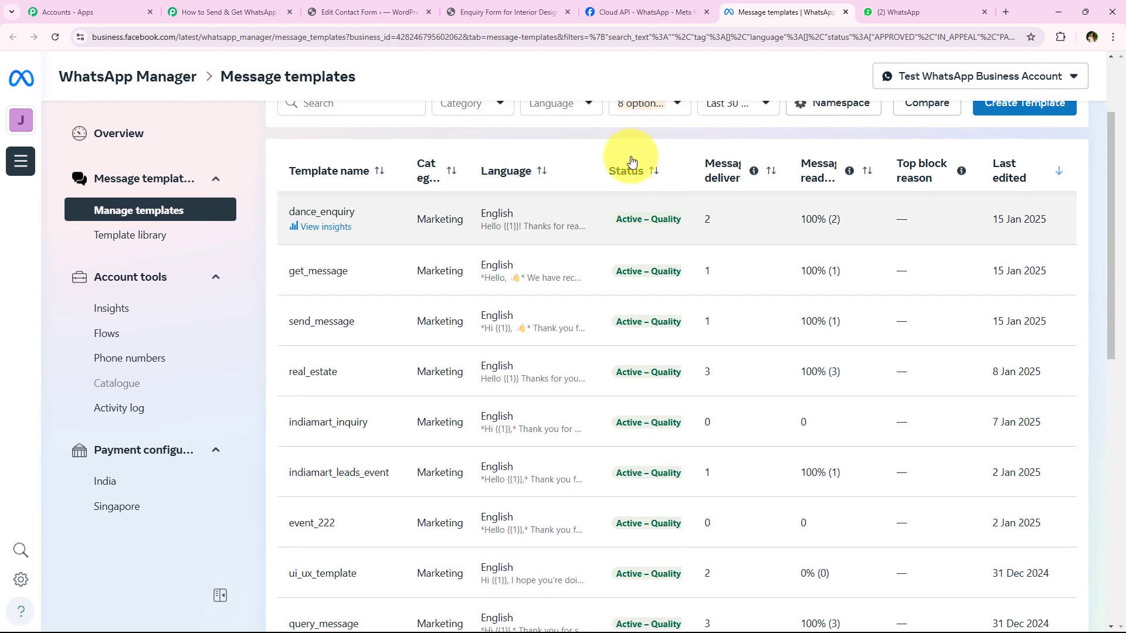
scroll(606, 214, "up", 2)
scroll(997, 170, "down", 1)
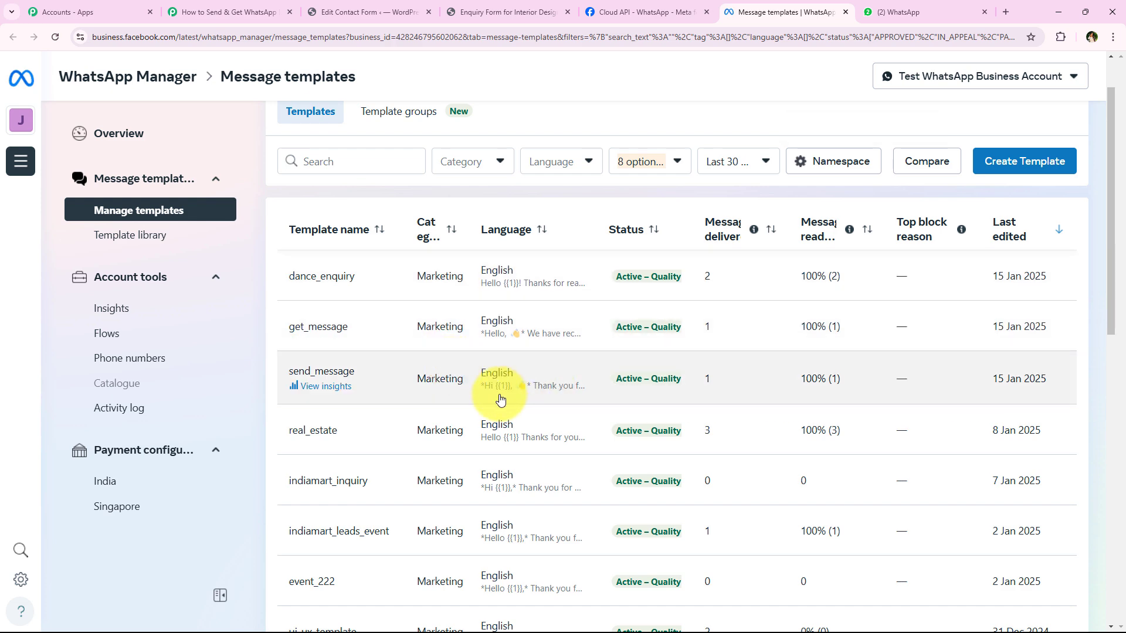
- Open the send_message template and read its message text
left_click(562, 402)
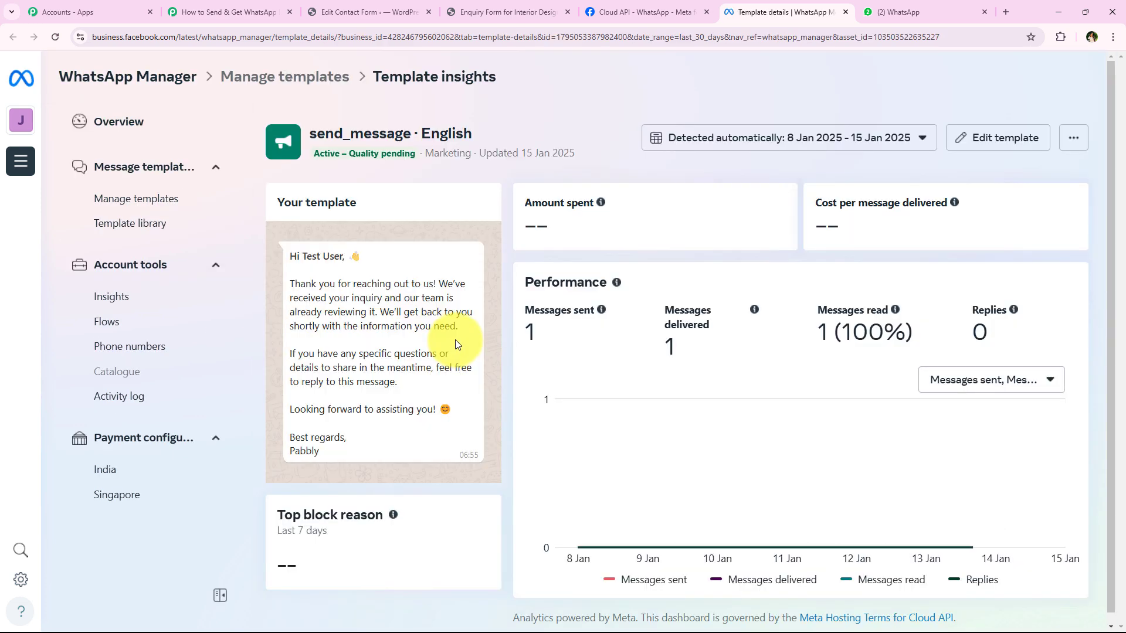
mouse_move(286, 255)
left_mouse_down()
mouse_move(344, 444)
mouse_move(389, 420)
left_mouse_up()
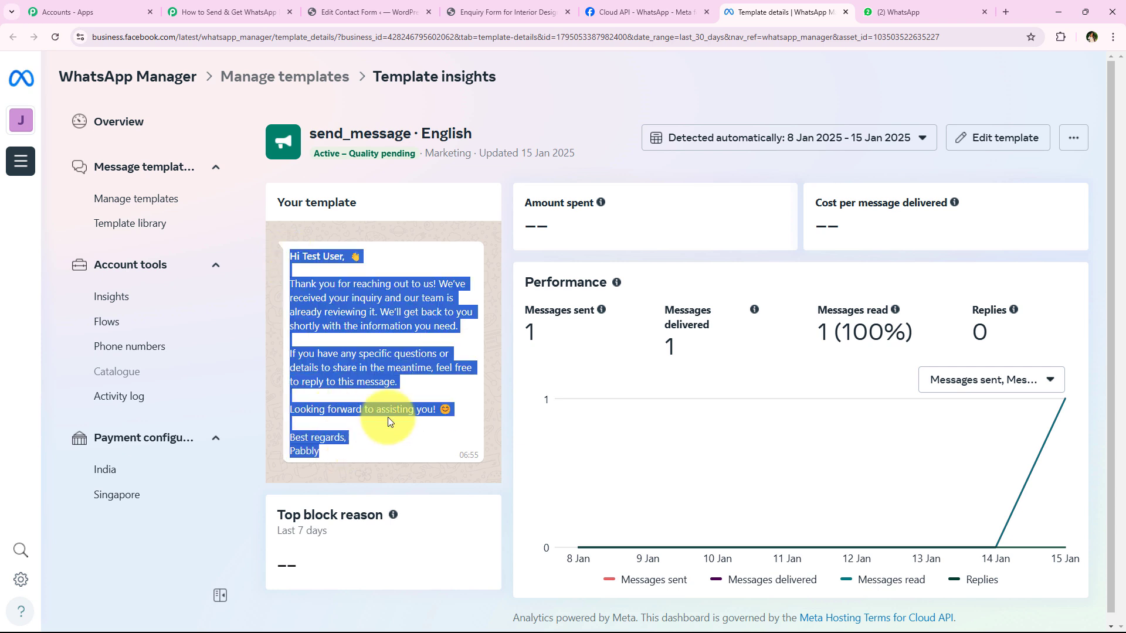
left_click(389, 420)
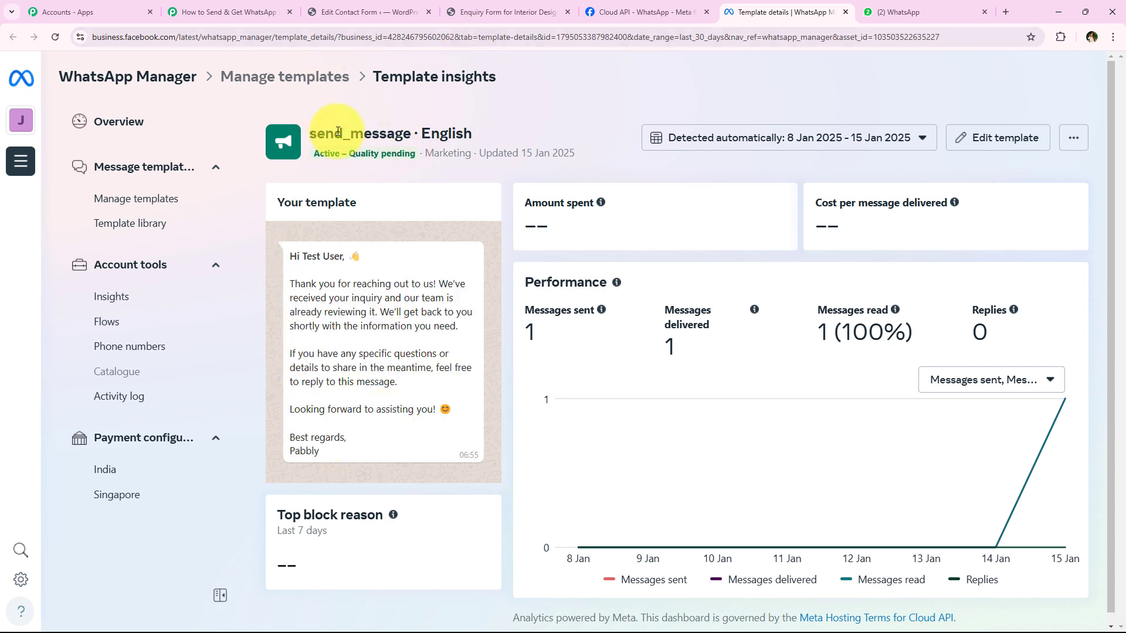
- Return to the Pabbly Connect workflow, set the Template Name to send_message and review the language, template ID, recipient and body fields
left_click(269, 15)
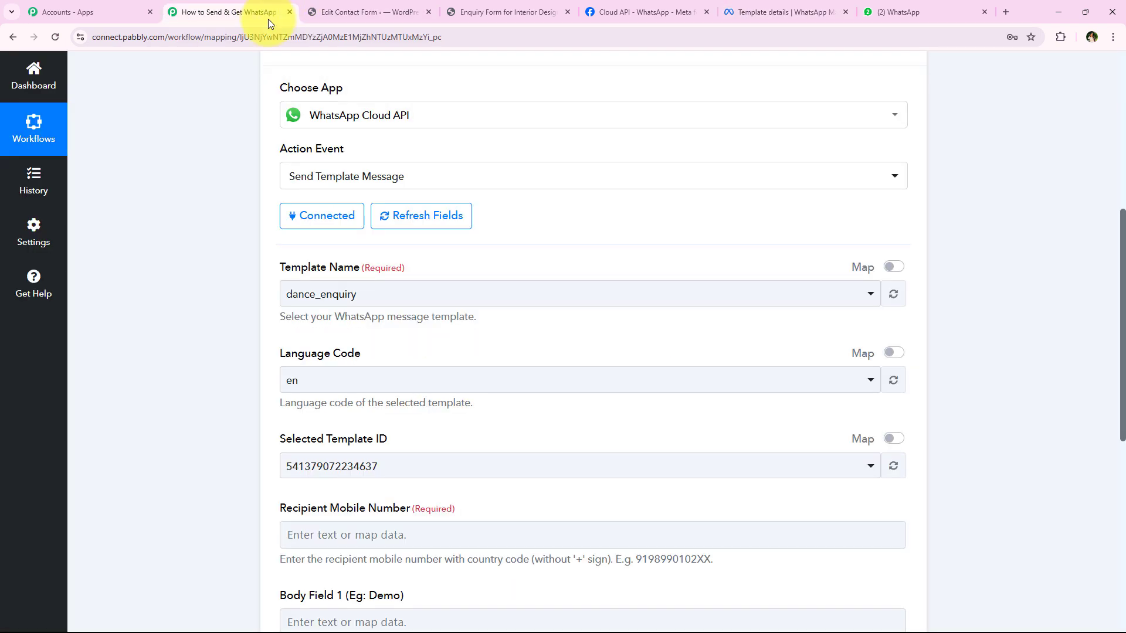
left_click(351, 294)
left_click(339, 415)
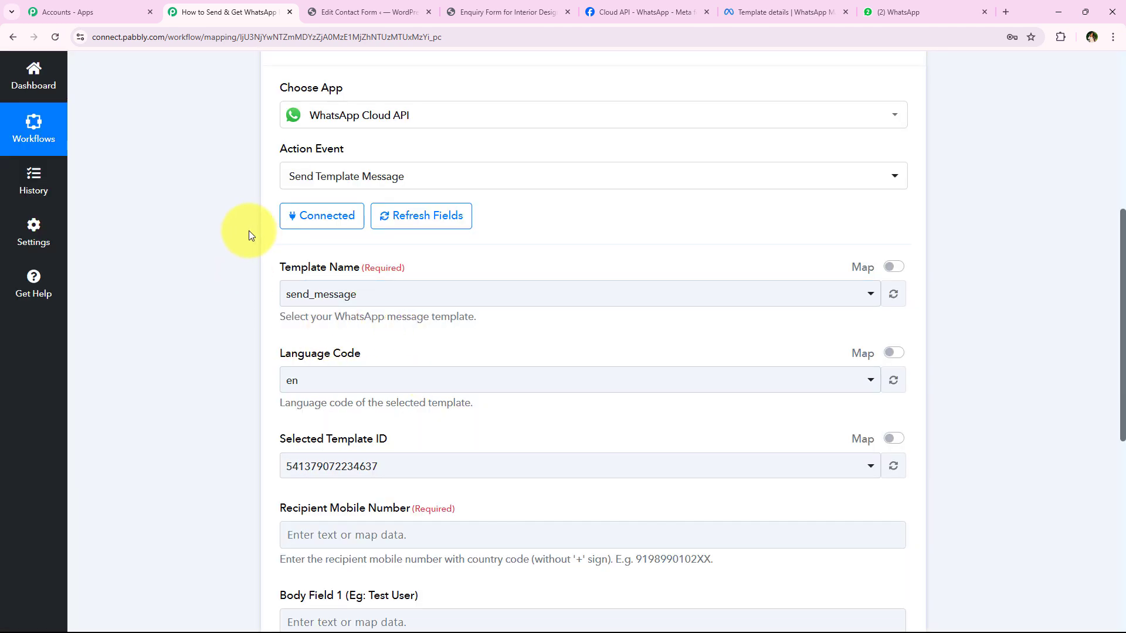
middle_click(215, 228)
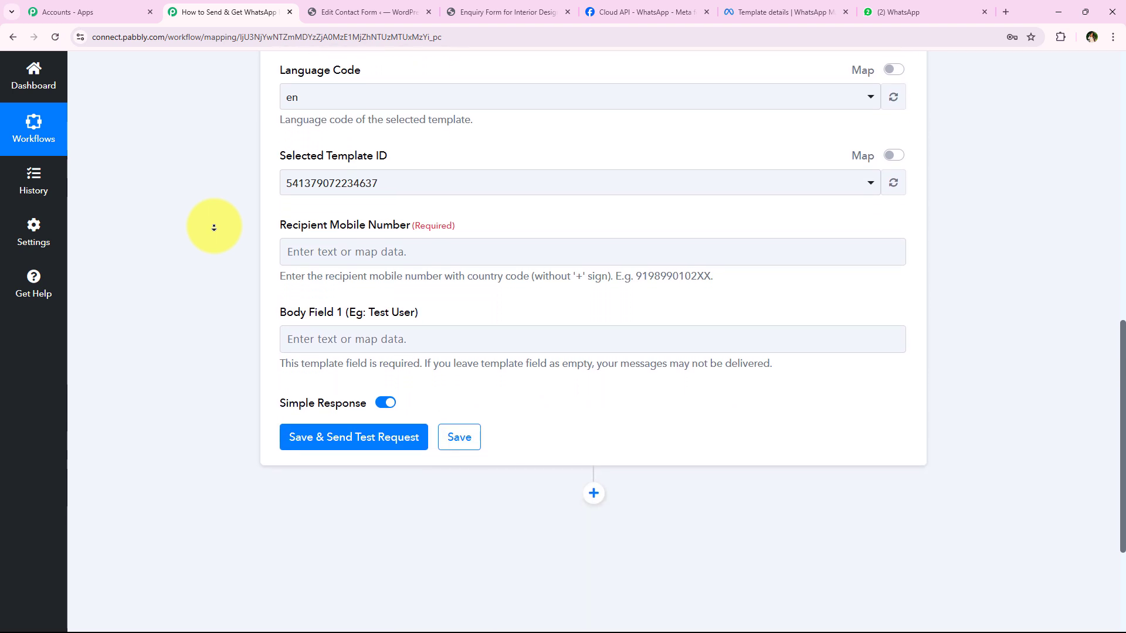
left_click(213, 226)
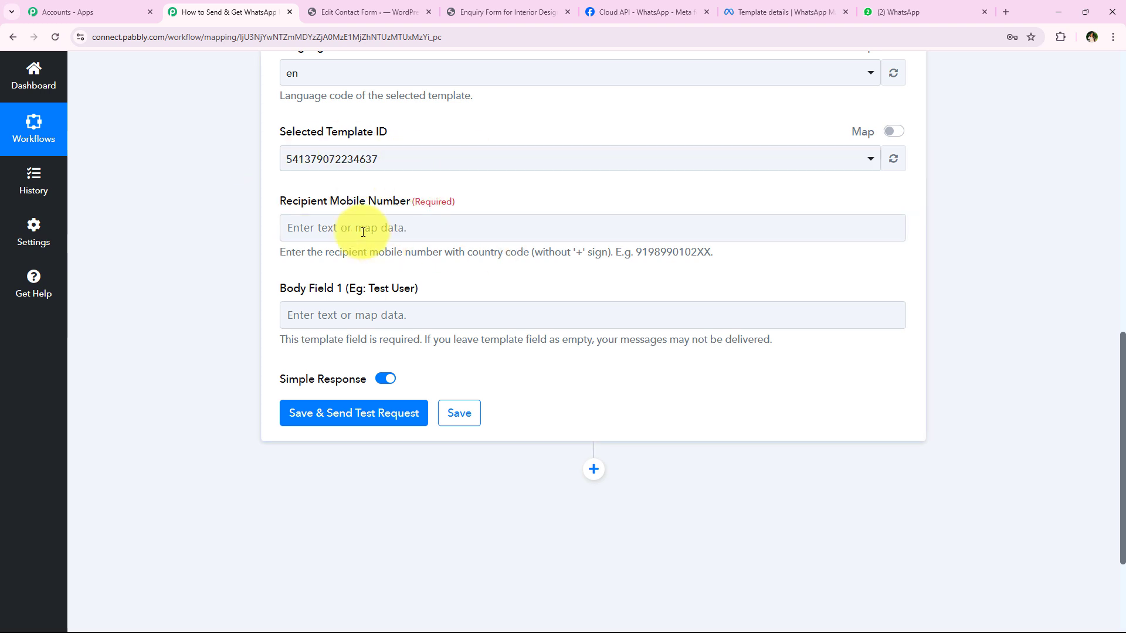
scroll(409, 316, "up", 1)
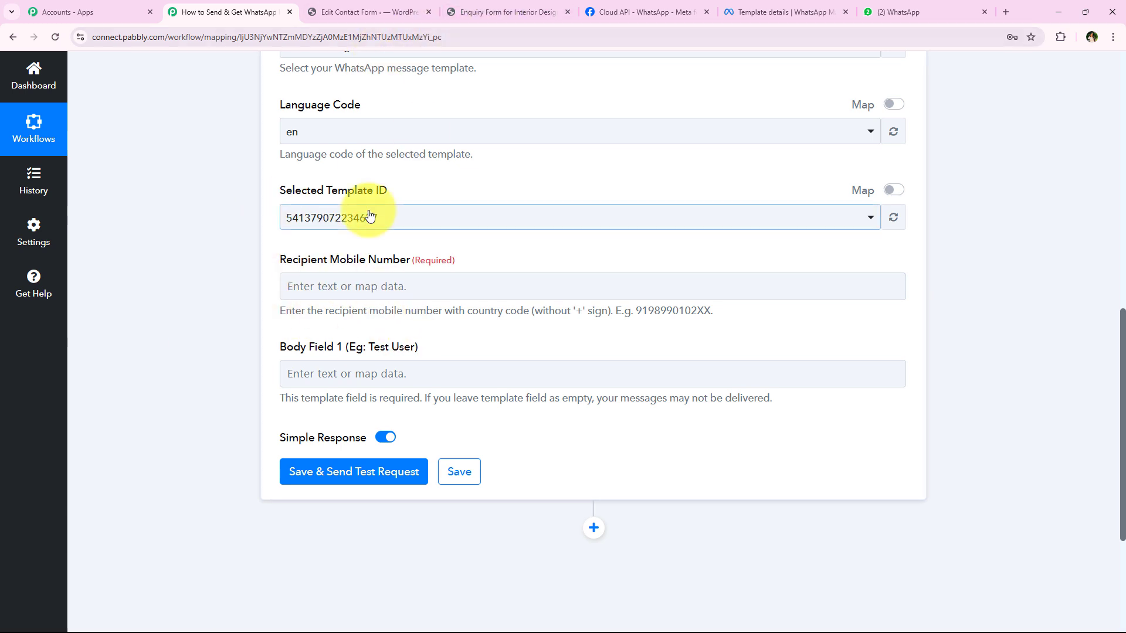
left_click(780, 12)
left_click(220, 12)
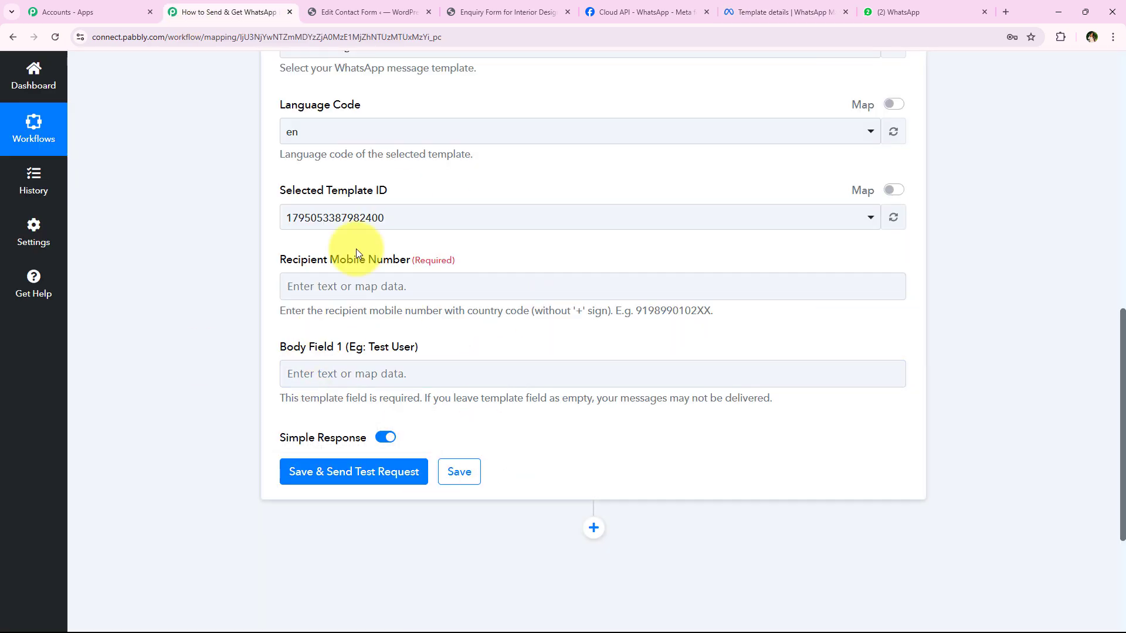
left_click(146, 351)
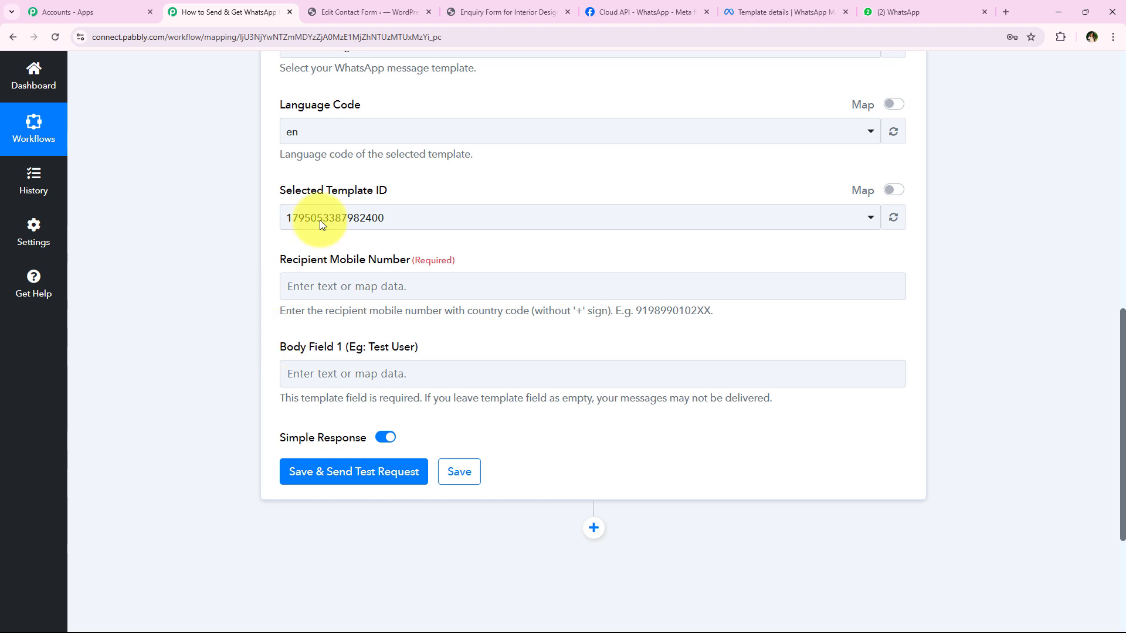
- Look through the Contact Form 7 submission data available for mapping to the Recipient Mobile Number
left_click(312, 290)
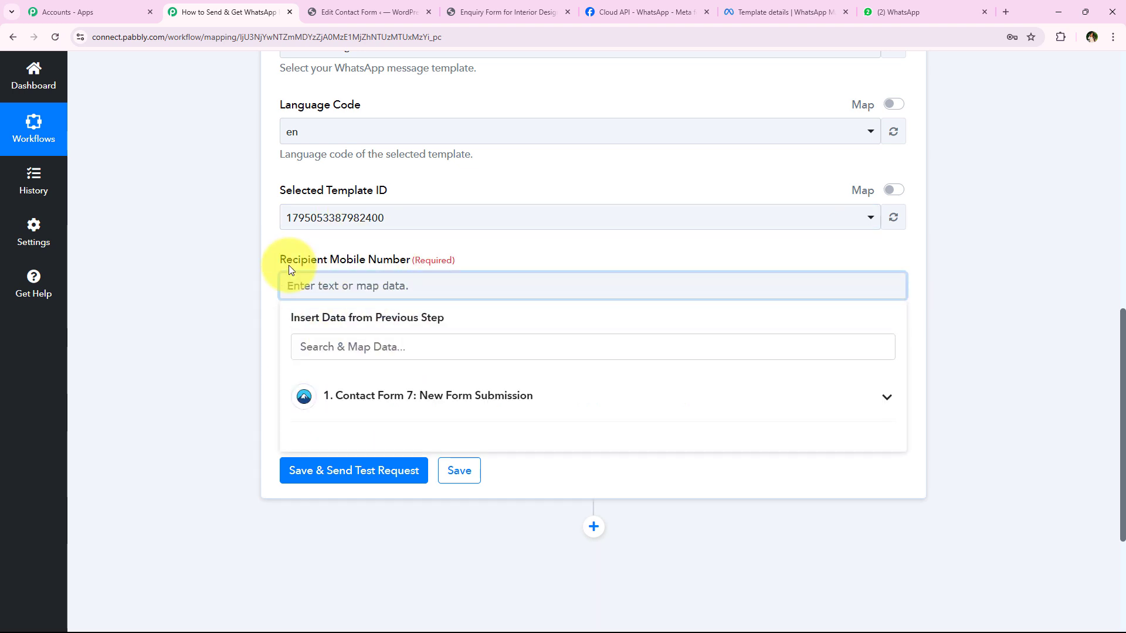
left_click(231, 282)
left_click(309, 287)
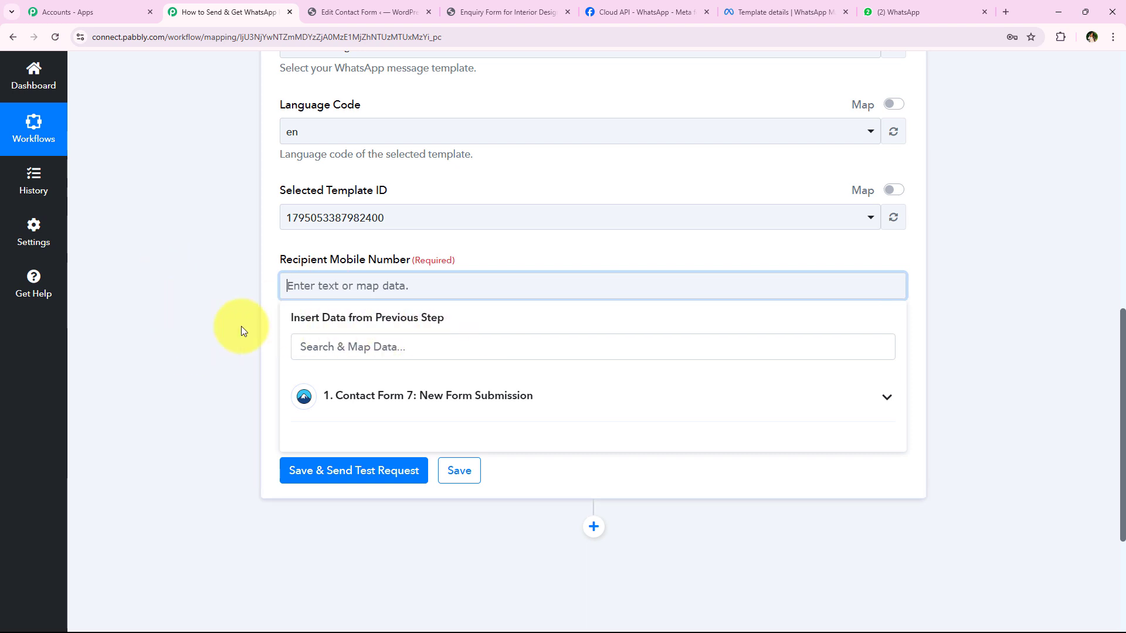
left_click(424, 398)
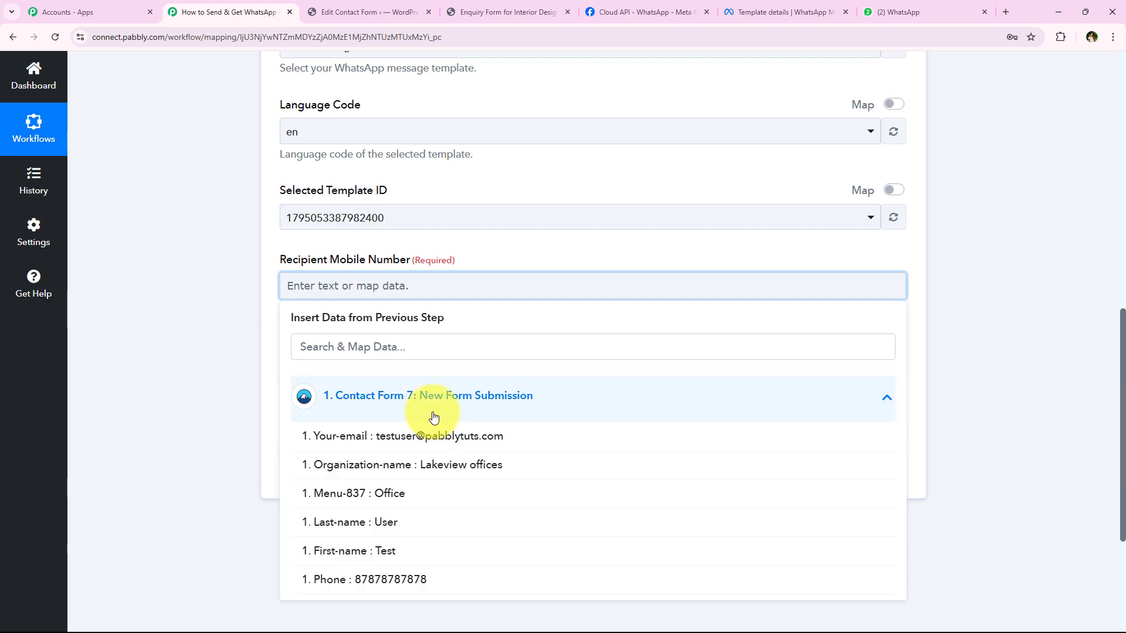
left_click(242, 251)
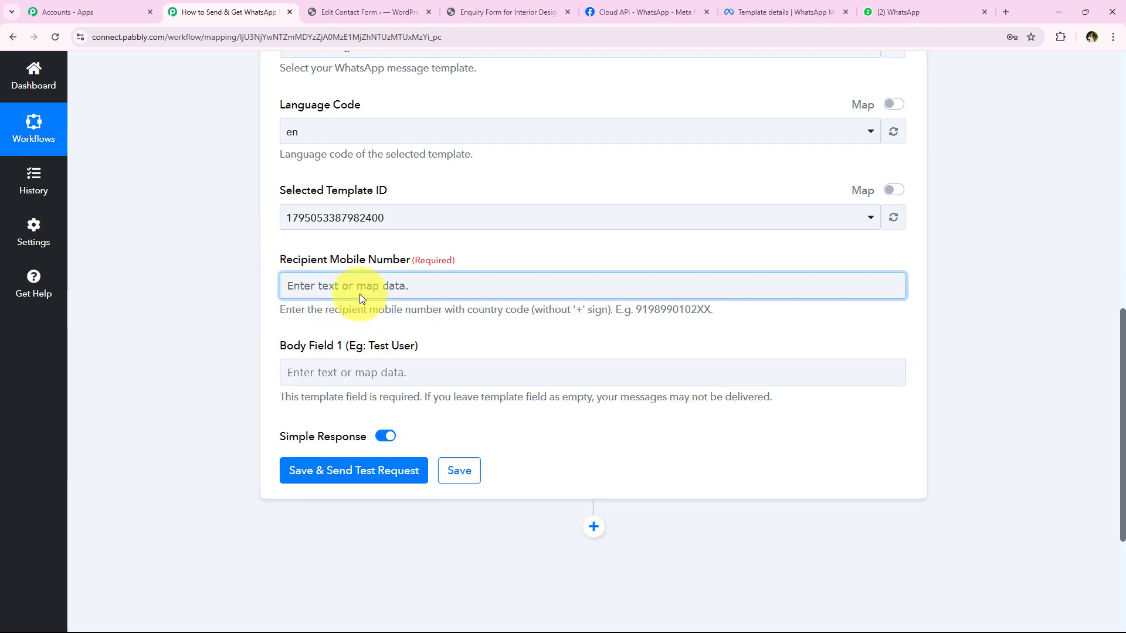
left_click(361, 291)
left_click(528, 405)
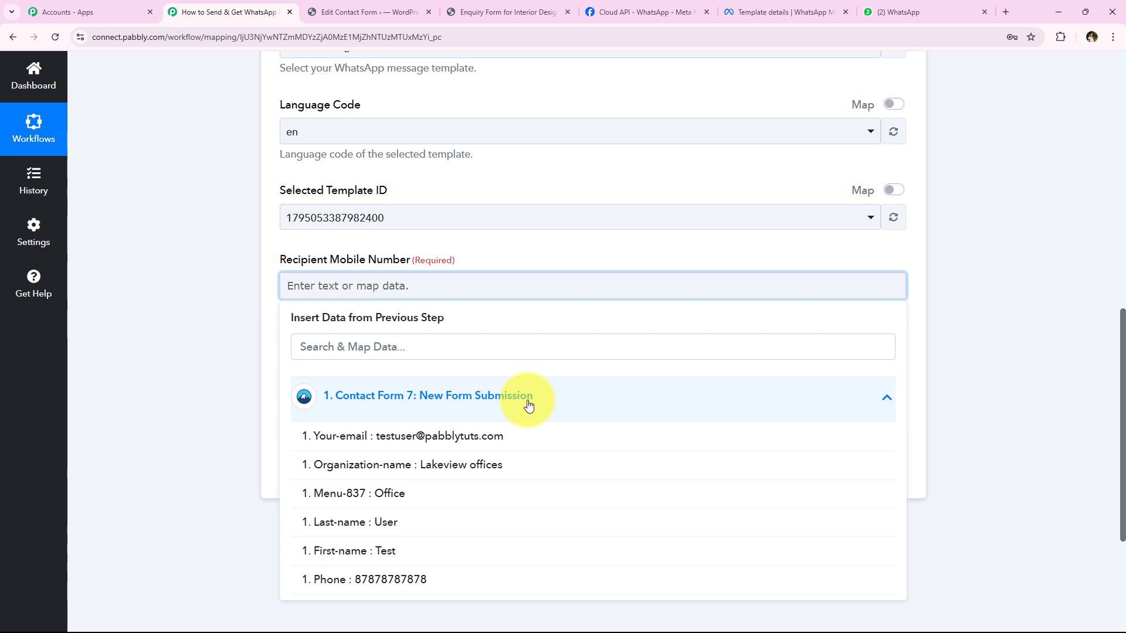
left_click(213, 264)
- Try mapping the form submission's Phone value to the Recipient Mobile Number, and clear the field again
left_click(364, 285)
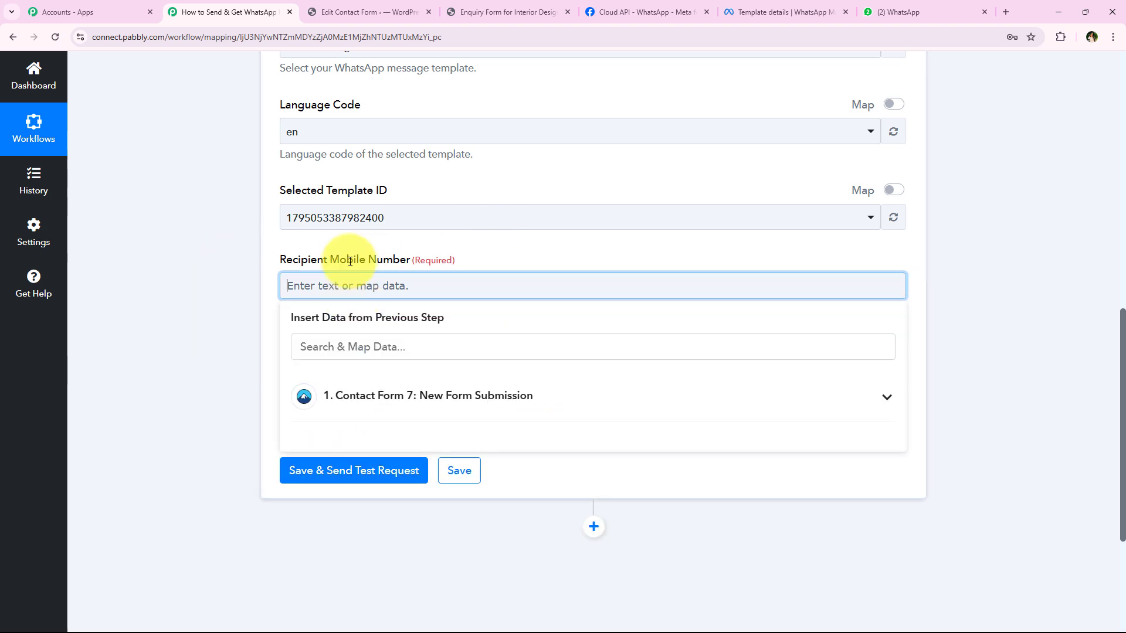
left_click(409, 403)
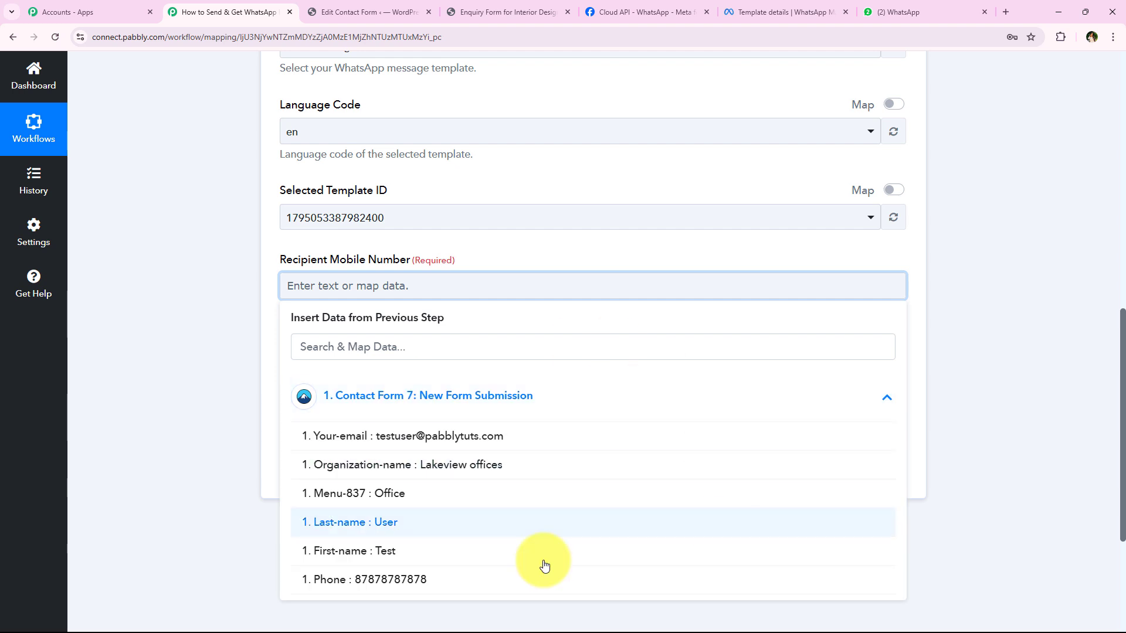
left_click(635, 585)
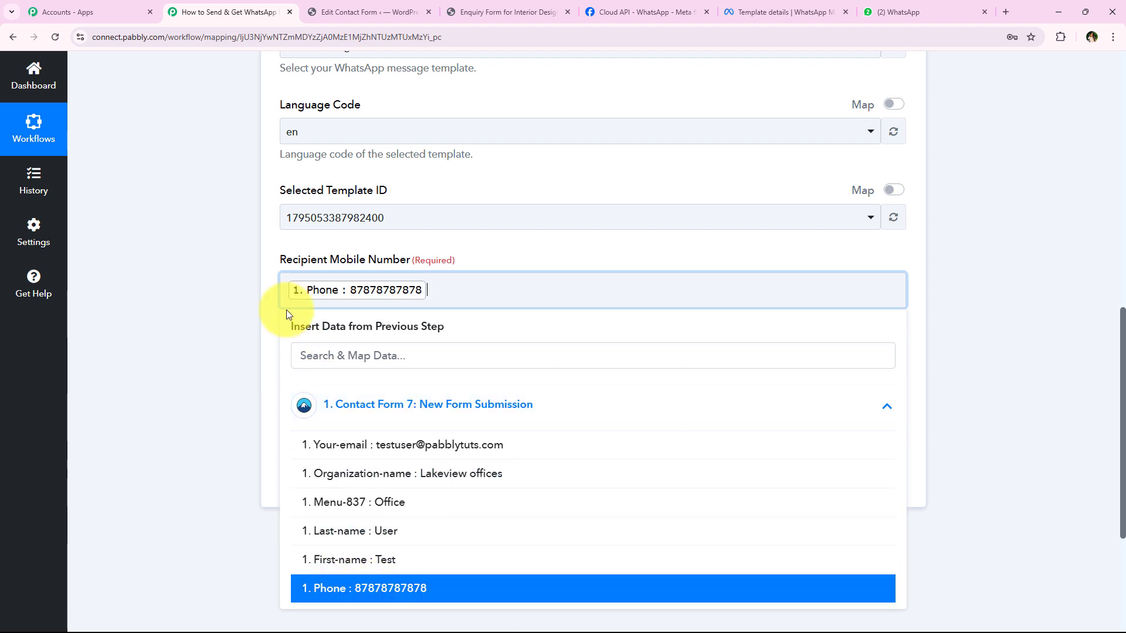
left_click(231, 254)
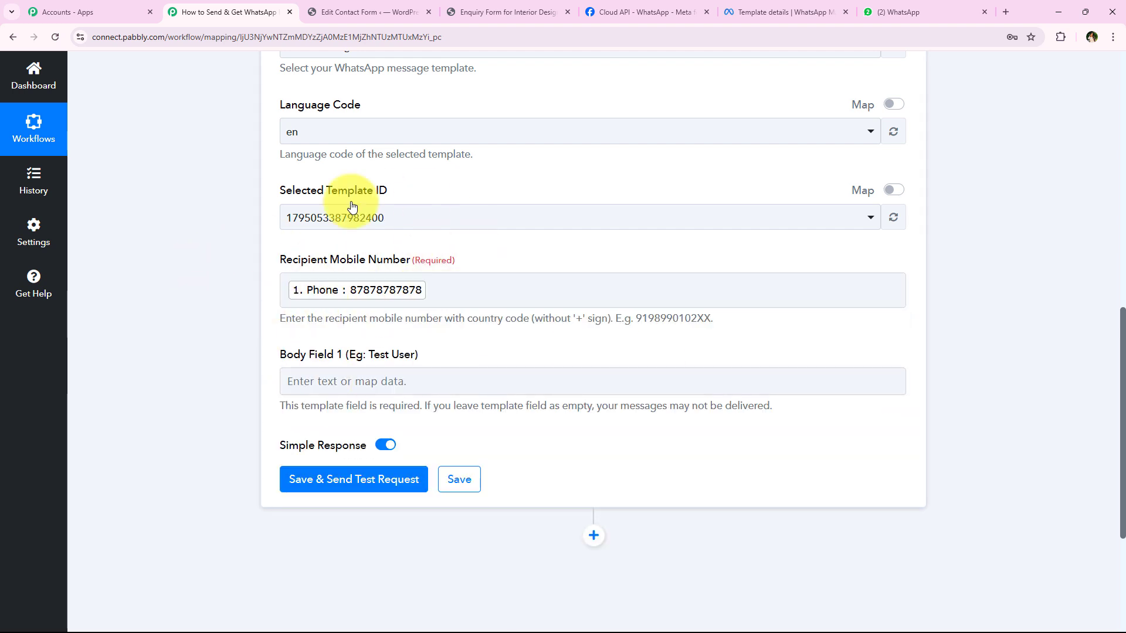
left_click(483, 298)
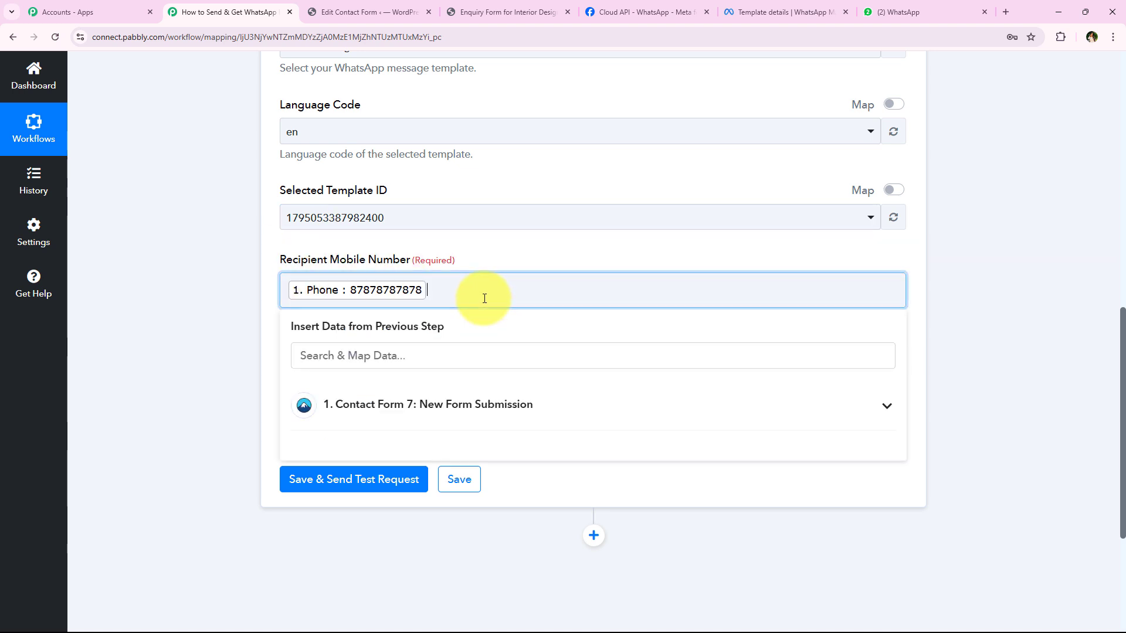
key("BackSpace")
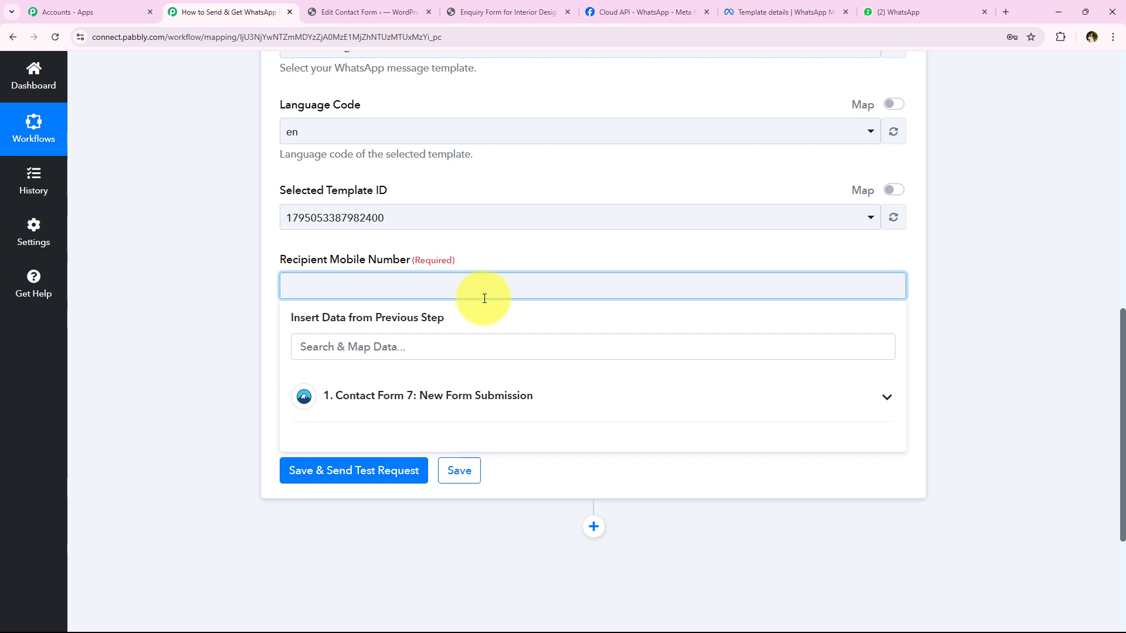
left_click(96, 288)
- Map the Contact Form 7 submission's Phone value to the Recipient Mobile Number
left_click(339, 288)
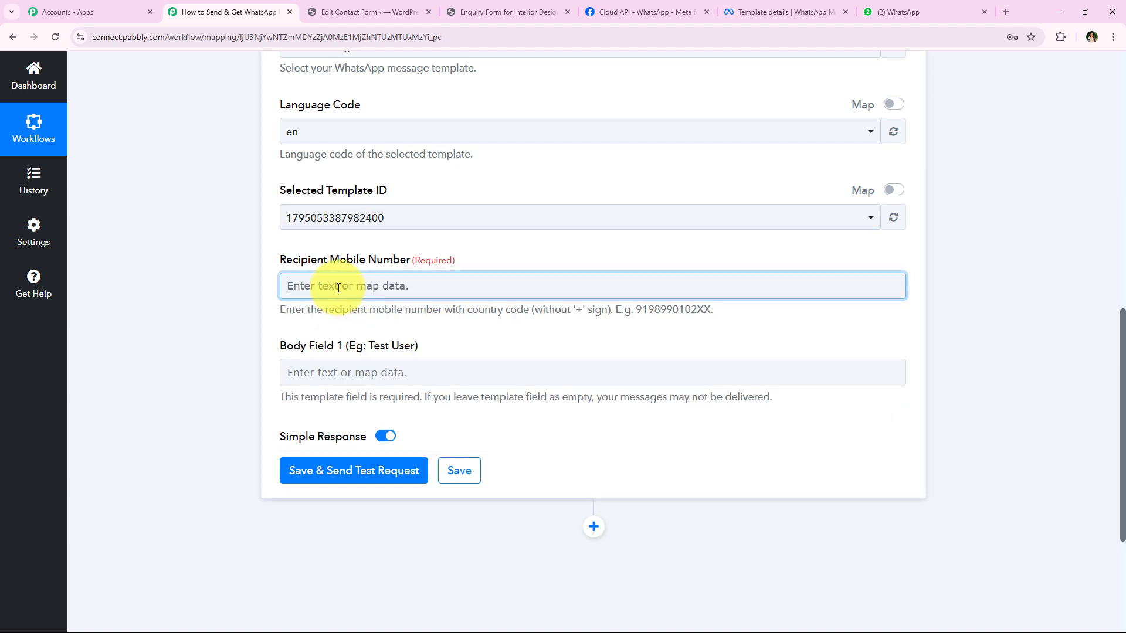
left_click(392, 396)
left_click(404, 579)
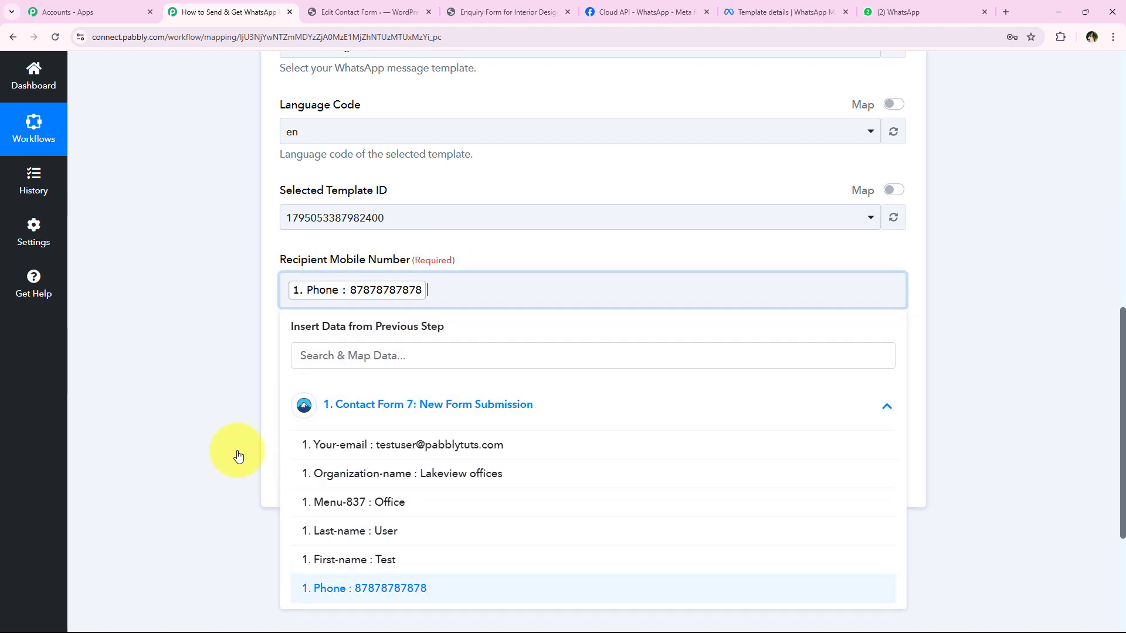
left_click(238, 456)
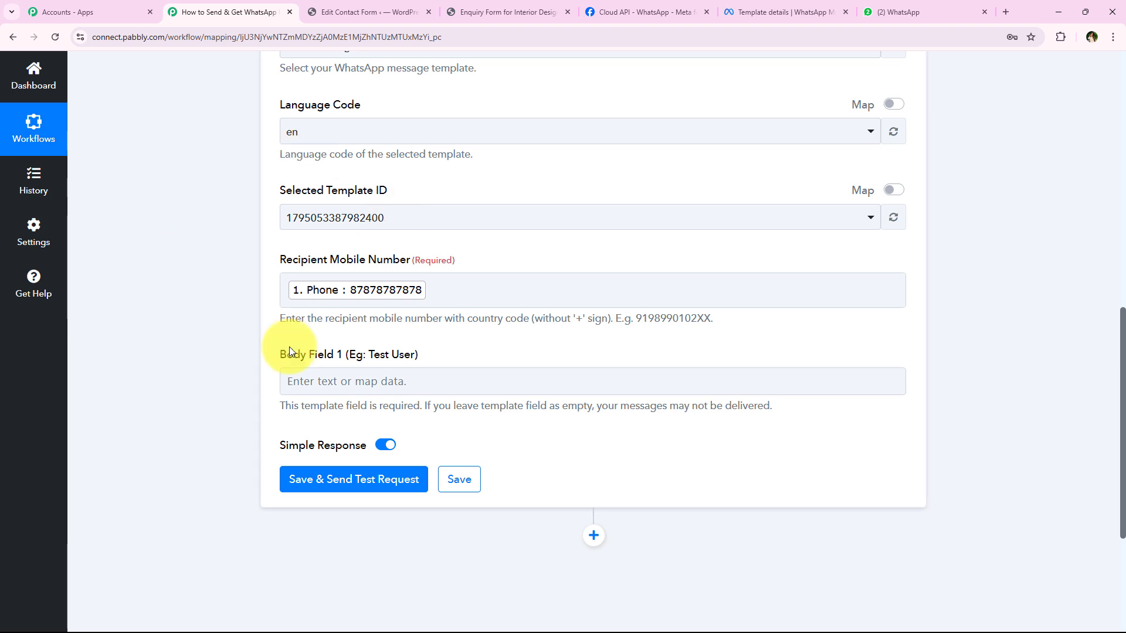
- Check the Body Field 1 label and its example, and open the send_message template for editing in WhatsApp Manager
scroll(249, 245, "down", 1)
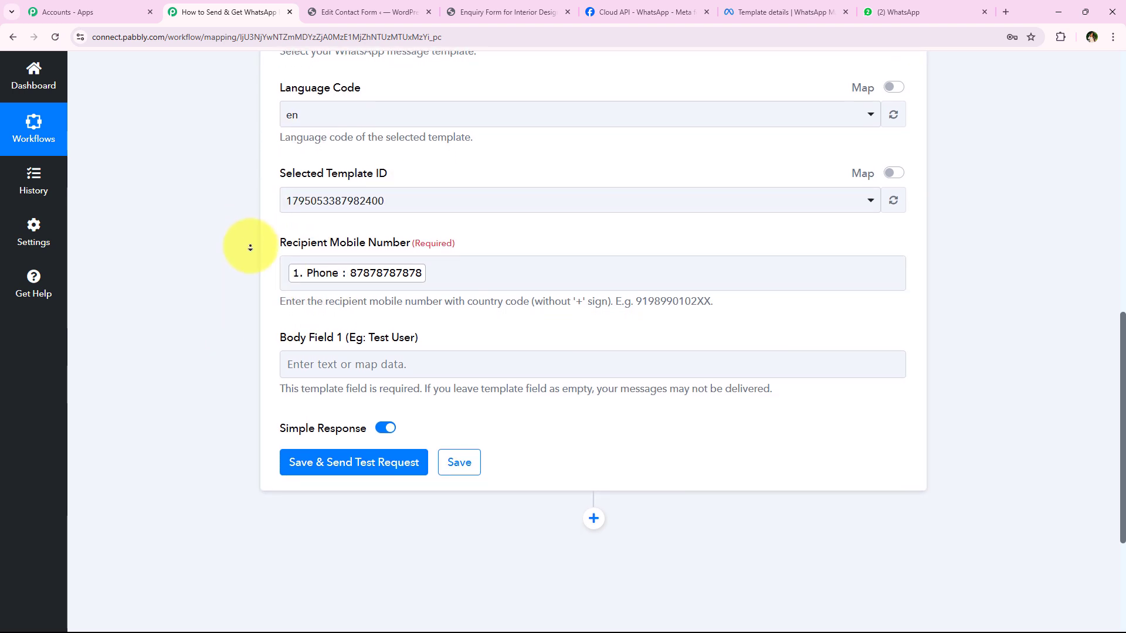
scroll(251, 246, "down", 1)
scroll(214, 244, "down", 1)
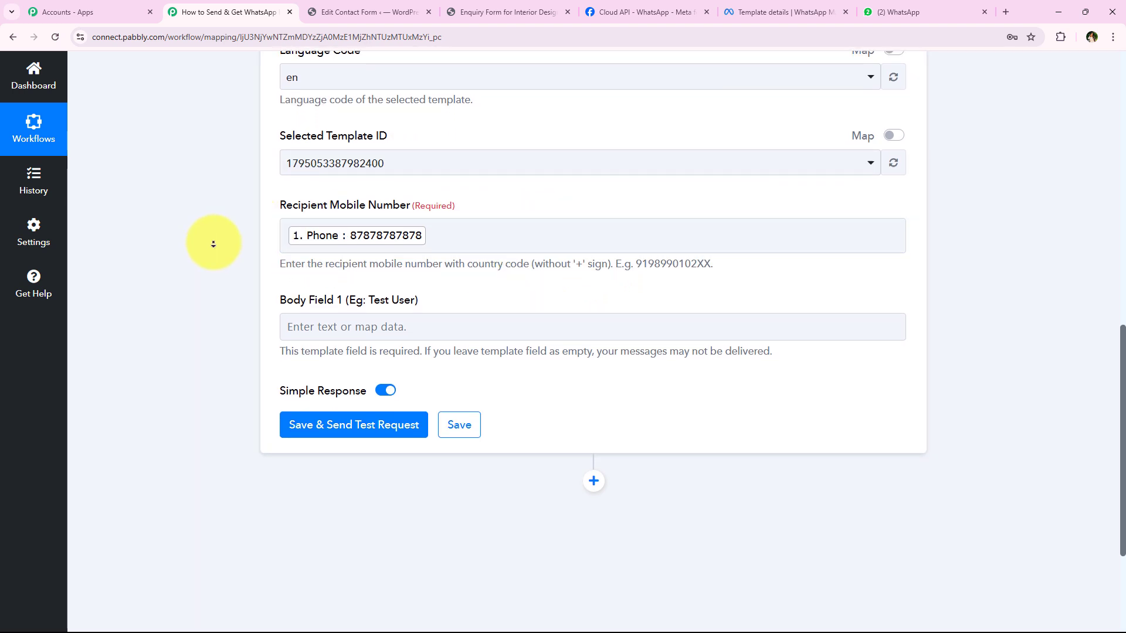
scroll(213, 244, "down", 2)
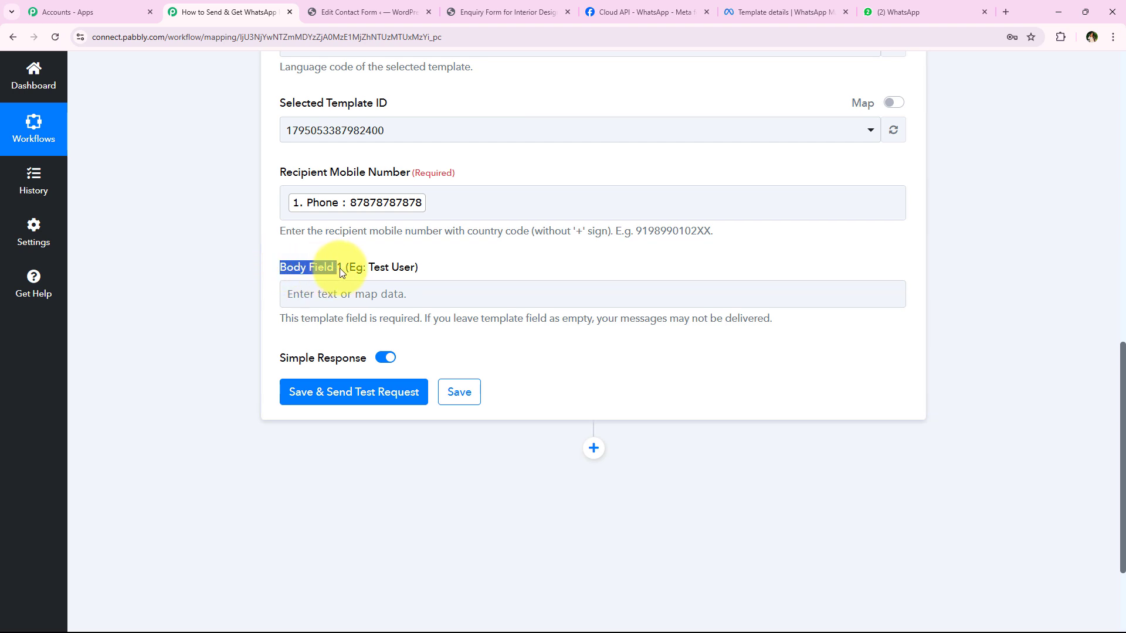
left_click_drag(368, 268, 414, 269)
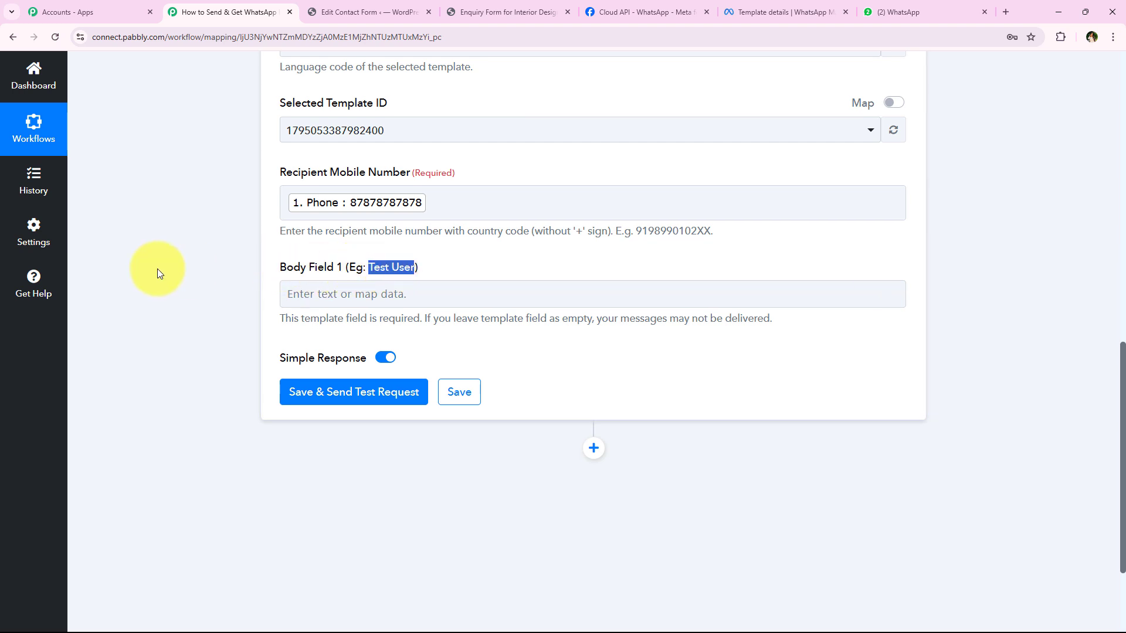
left_click(595, 268)
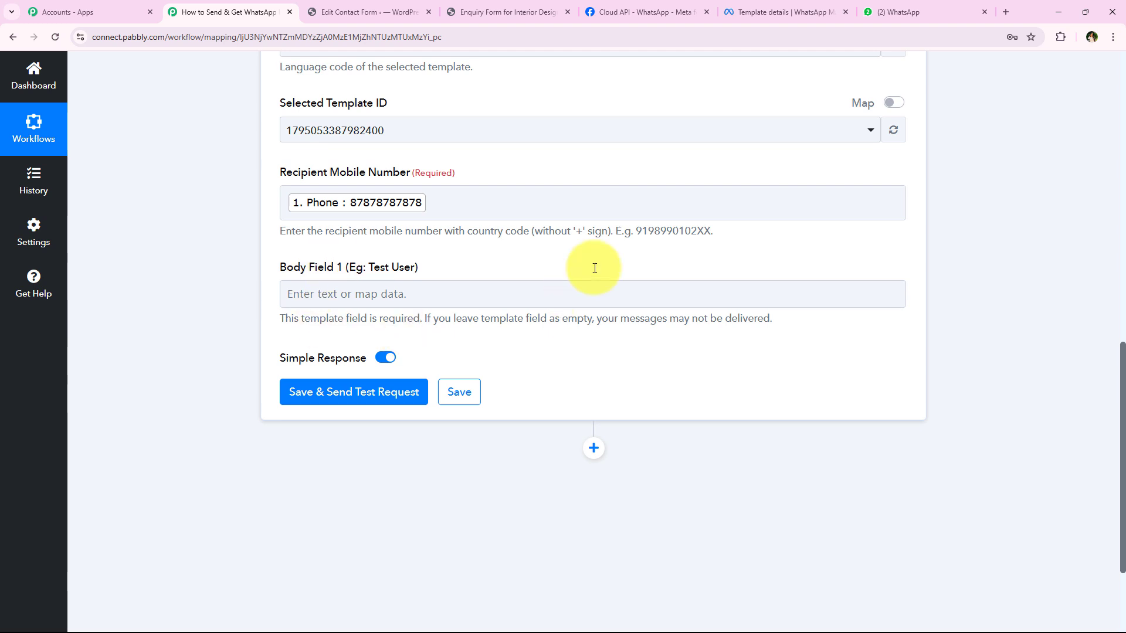
left_click(743, 11)
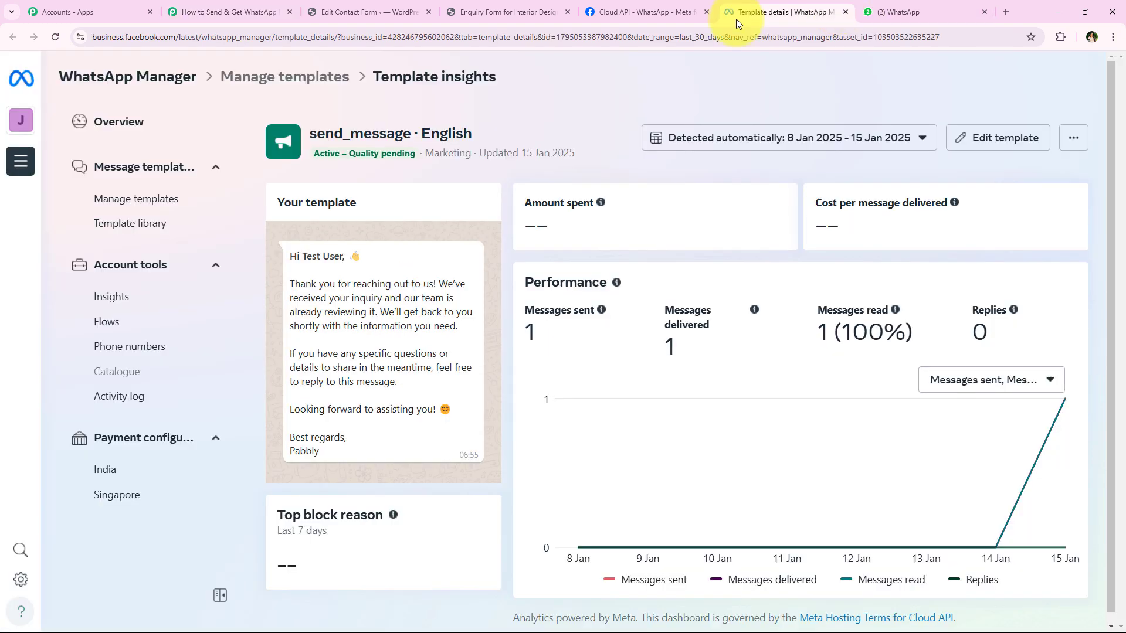
left_click(1044, 140)
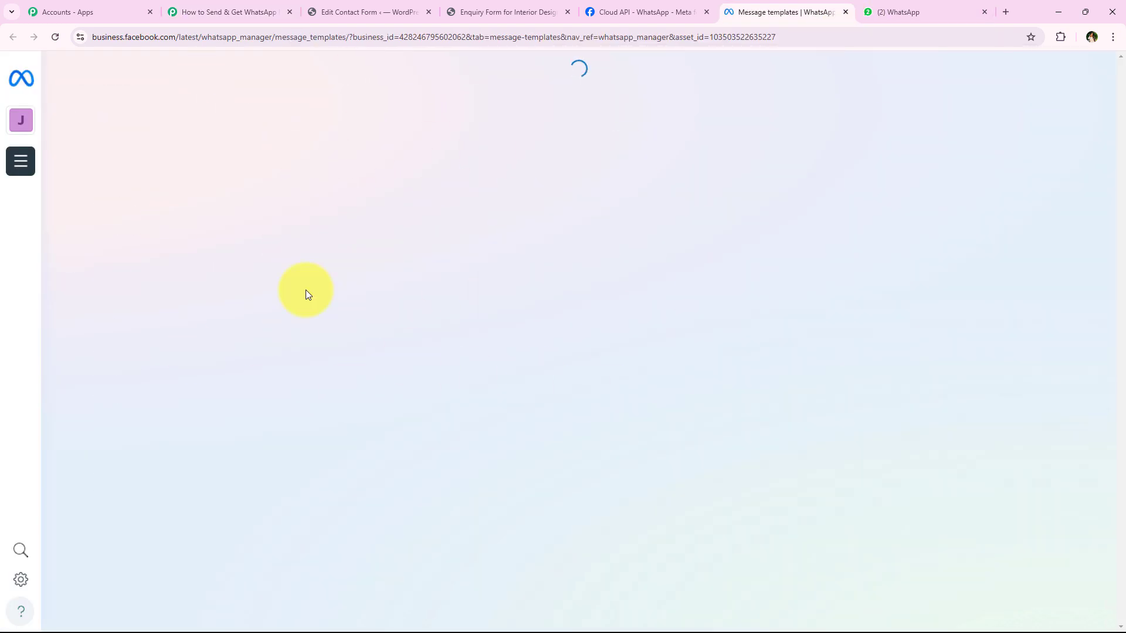
- Enlarge the template's Body text box and compare its {{1}} variable with the greeting in the template preview
scroll(545, 318, "down", 2)
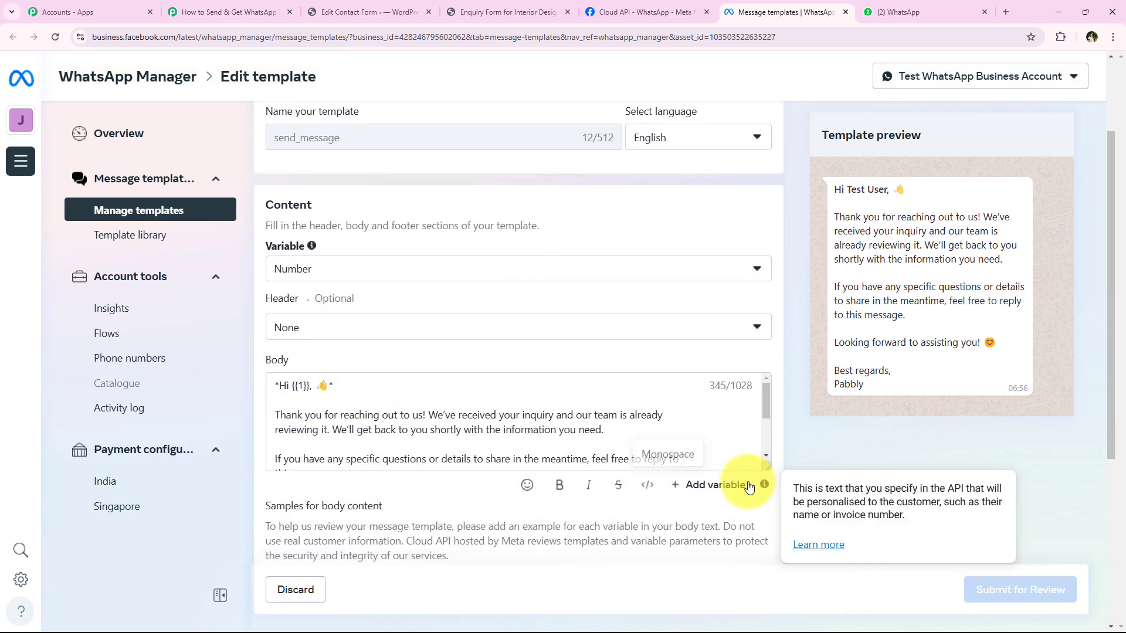
left_click_drag(767, 468, 758, 515)
left_click_drag(750, 526, 720, 556)
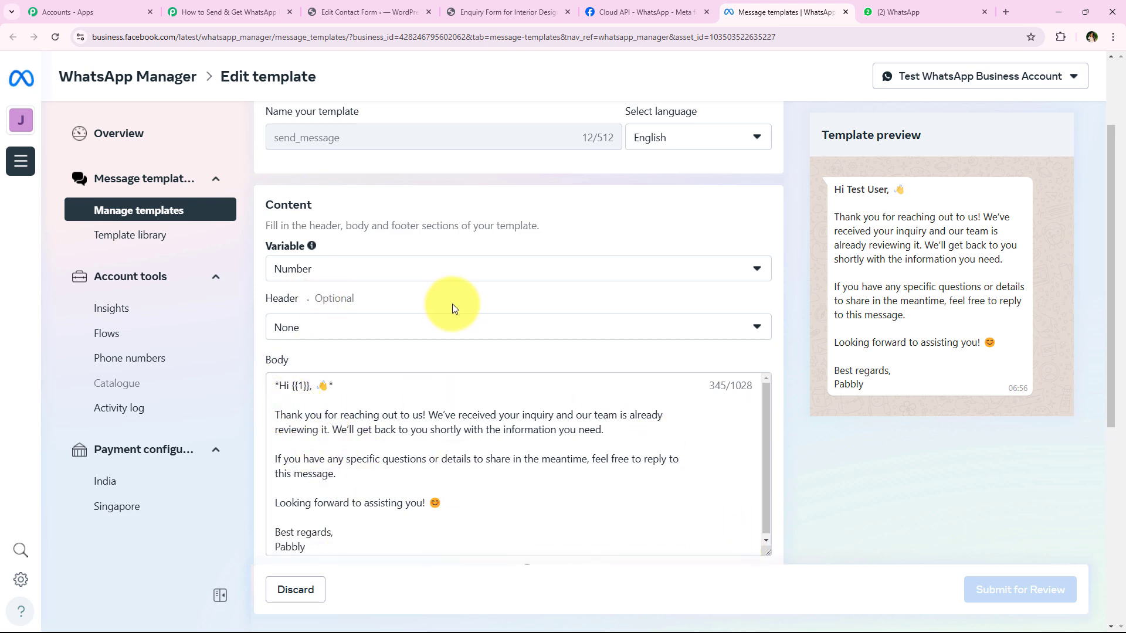
scroll(411, 307, "down", 2)
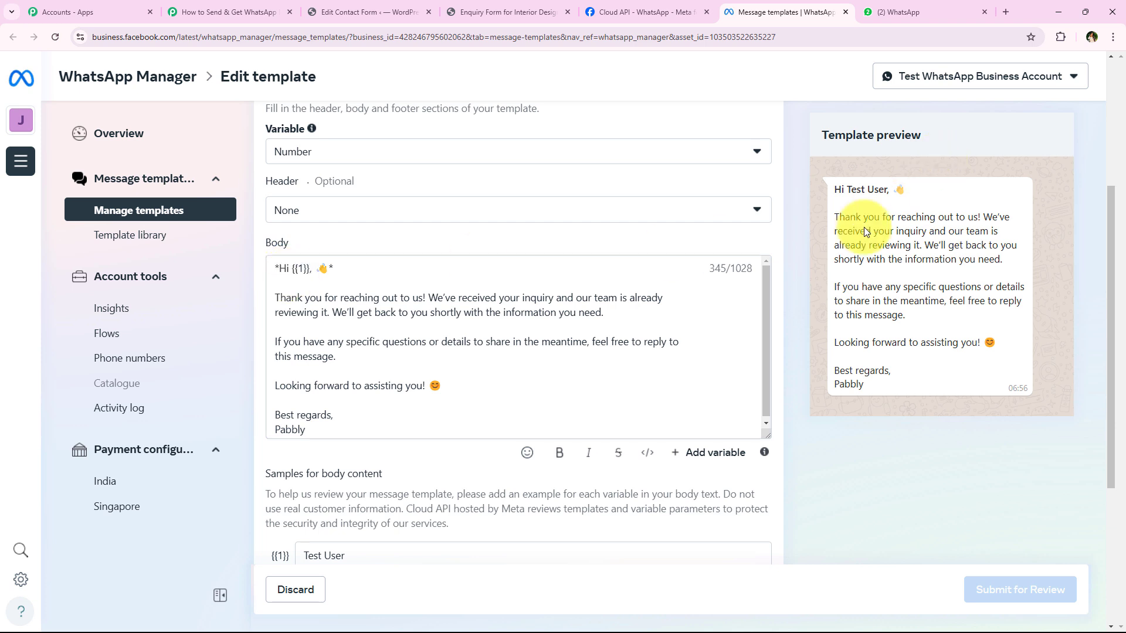
left_click_drag(832, 190, 896, 189)
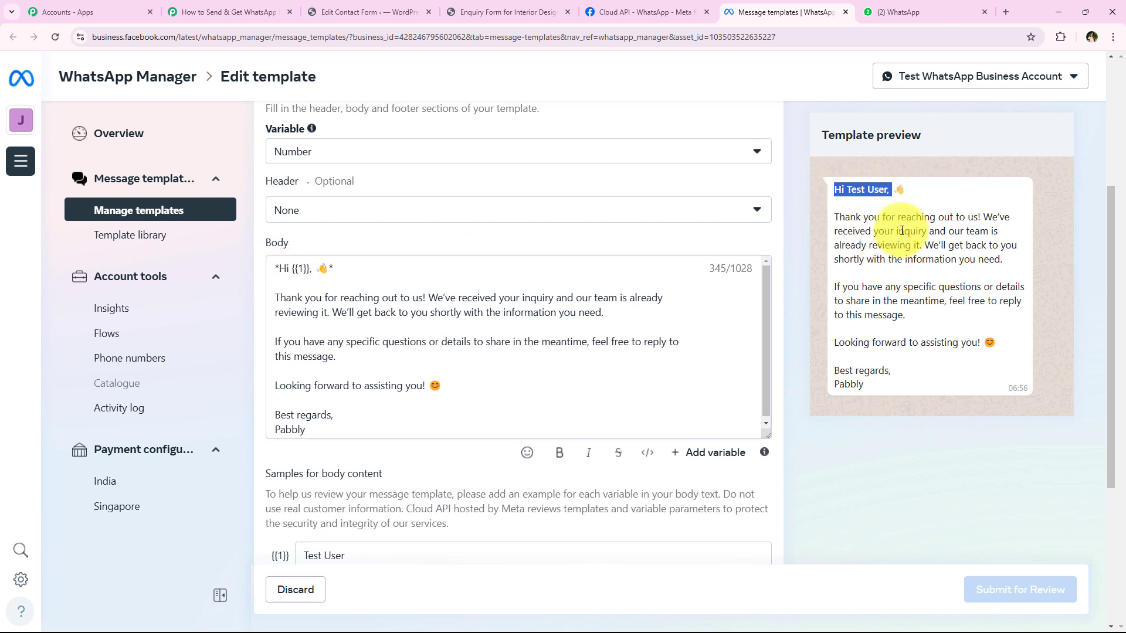
left_click(842, 234)
left_click(411, 381)
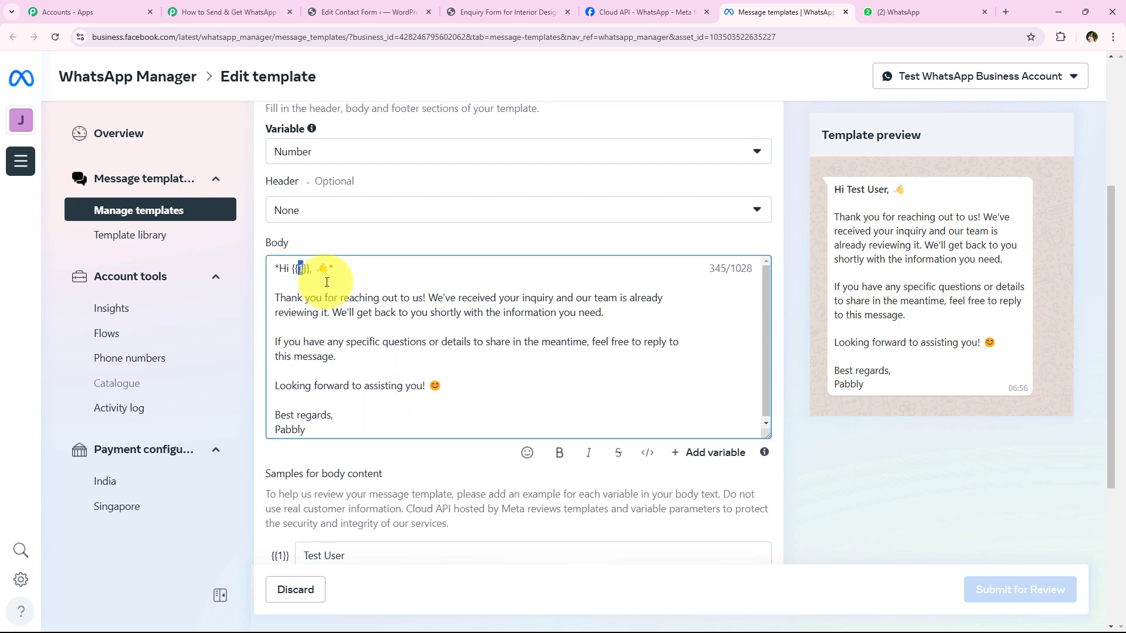
- Return to the Pabbly Connect workflow, map First-name and Last-name from the form submission to Body Field 1, and review the action's fields
left_click(246, 12)
left_click(410, 295)
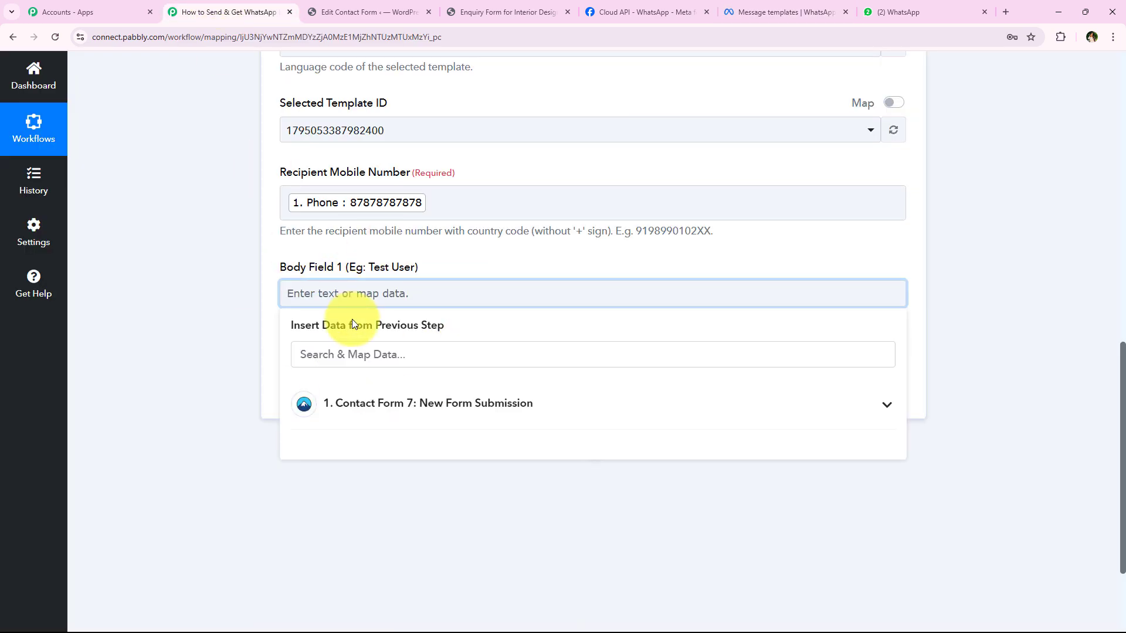
left_click(345, 355)
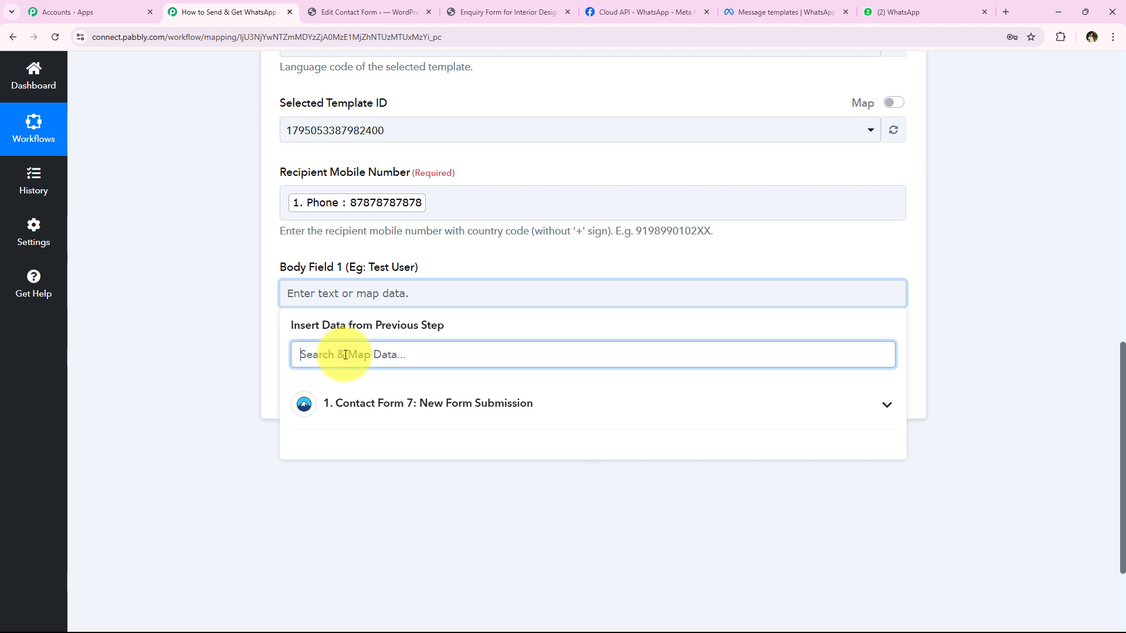
type("na")
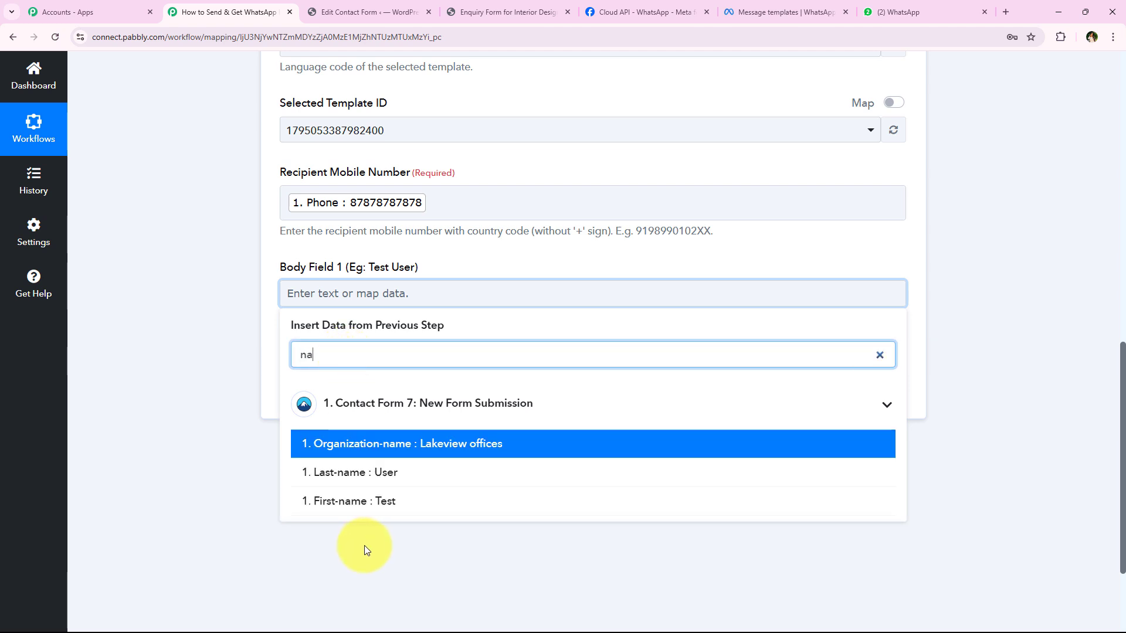
left_click(487, 507)
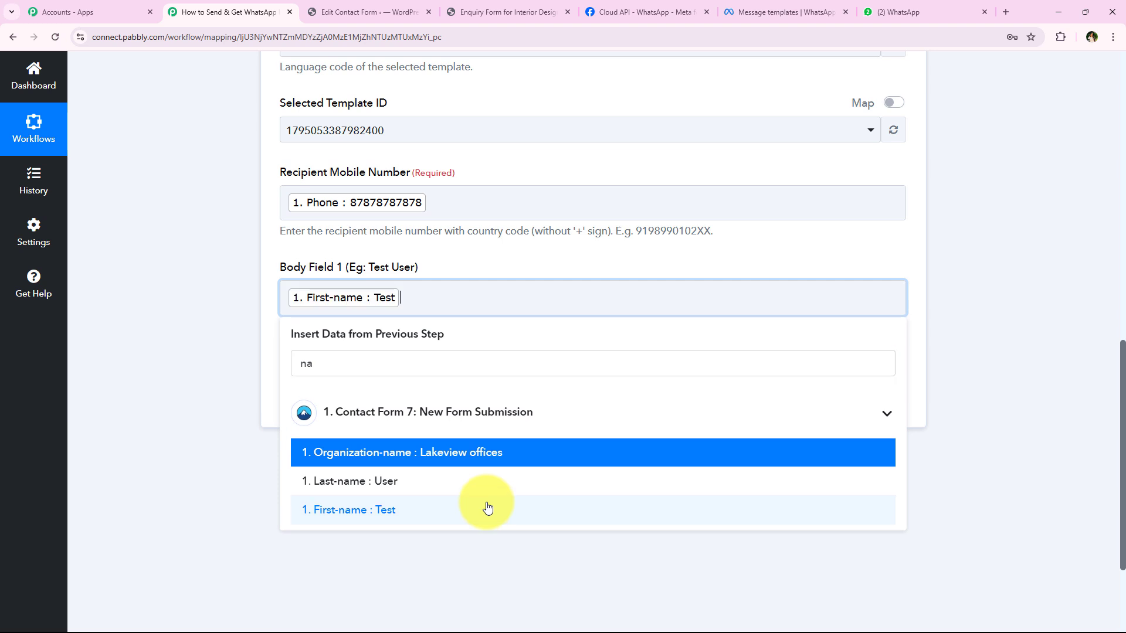
left_click(478, 478)
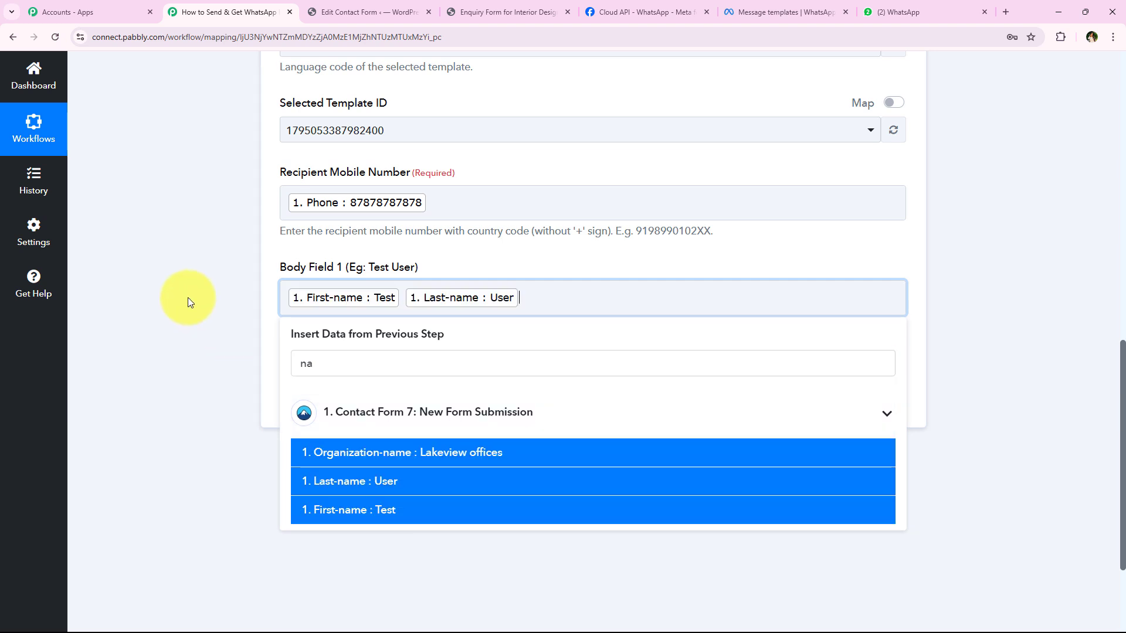
left_click(188, 299)
scroll(176, 287, "up", 5)
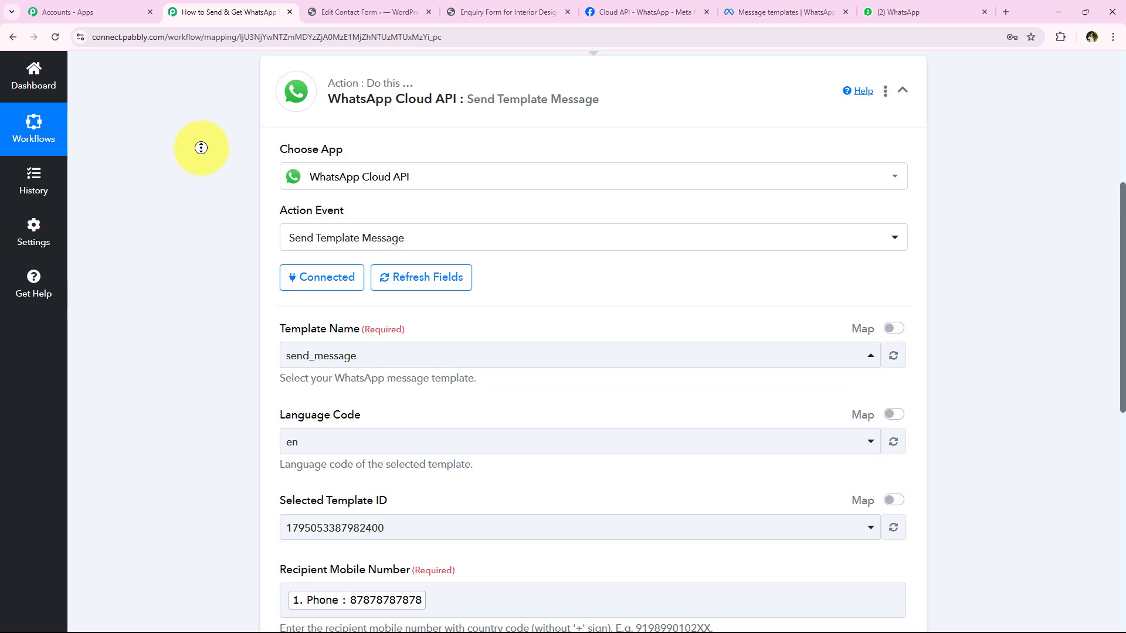
scroll(208, 294, "down", 7)
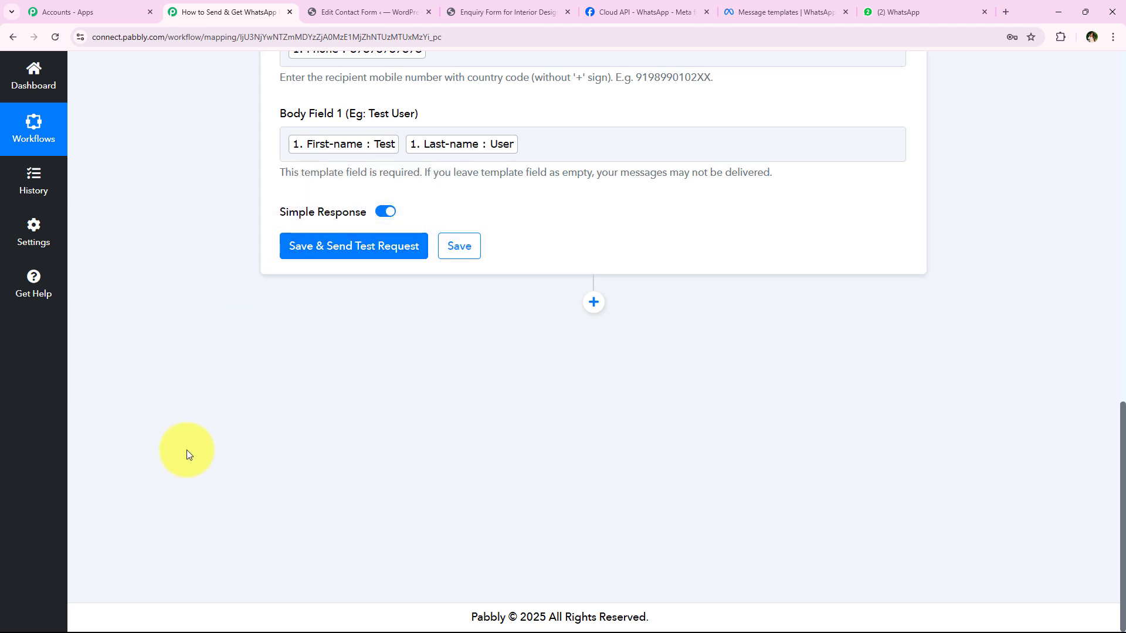
- Replace the mapped Phone value in Recipient Mobile Number with the test recipient's phone number including country code, and save and send a test request
scroll(164, 372, "up", 3)
left_click(310, 171)
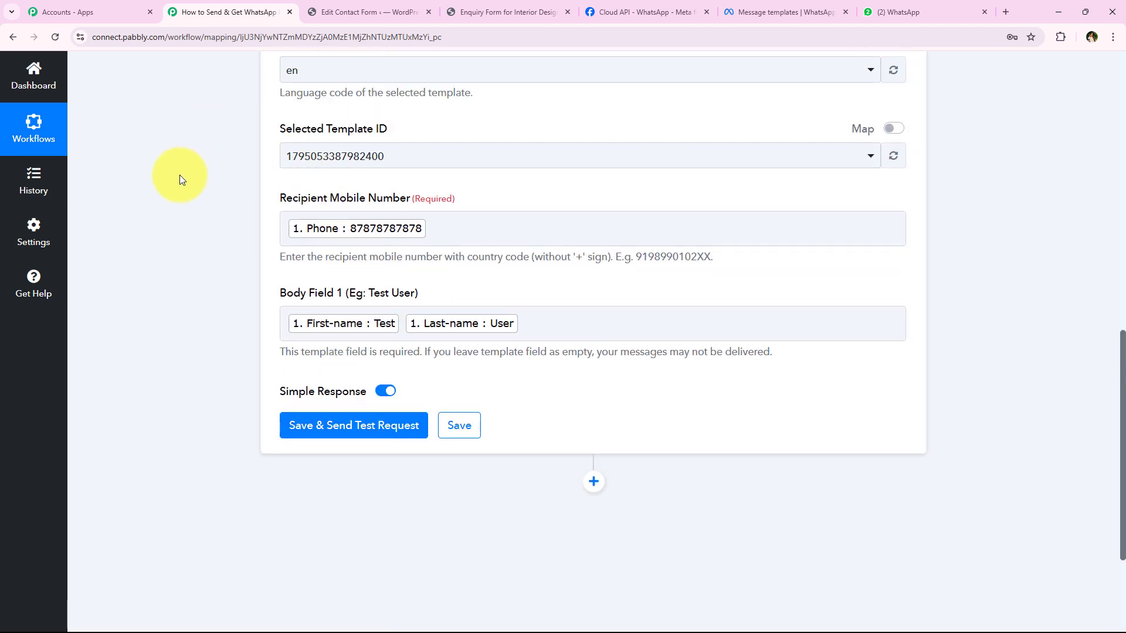
left_click(447, 228)
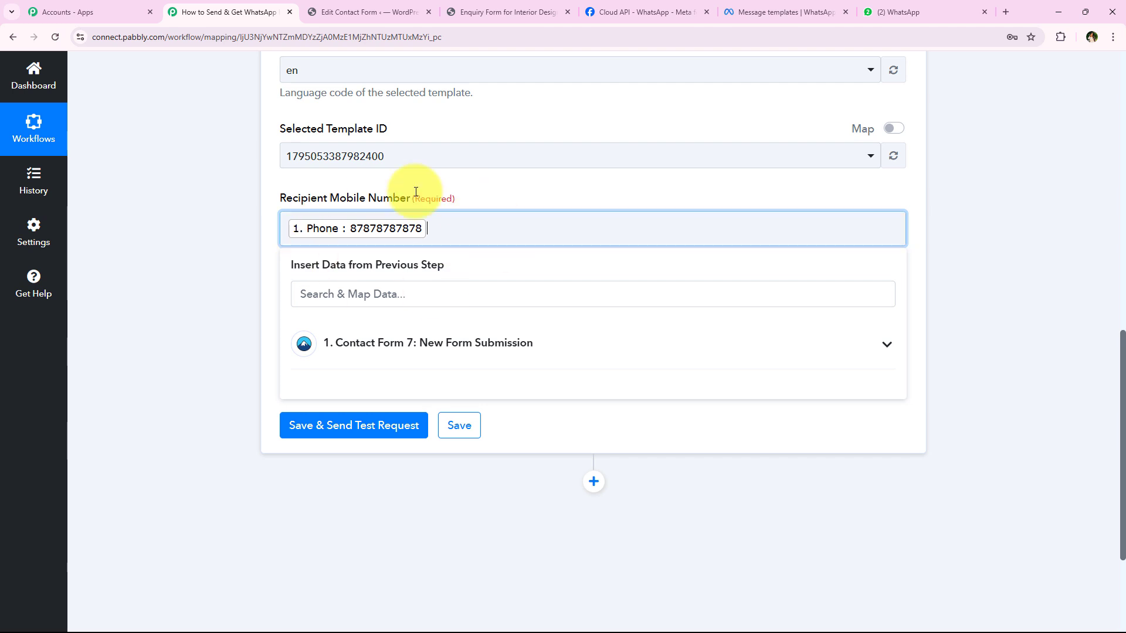
key("BackSpace")
left_click(241, 233)
scroll(237, 190, "down", 3)
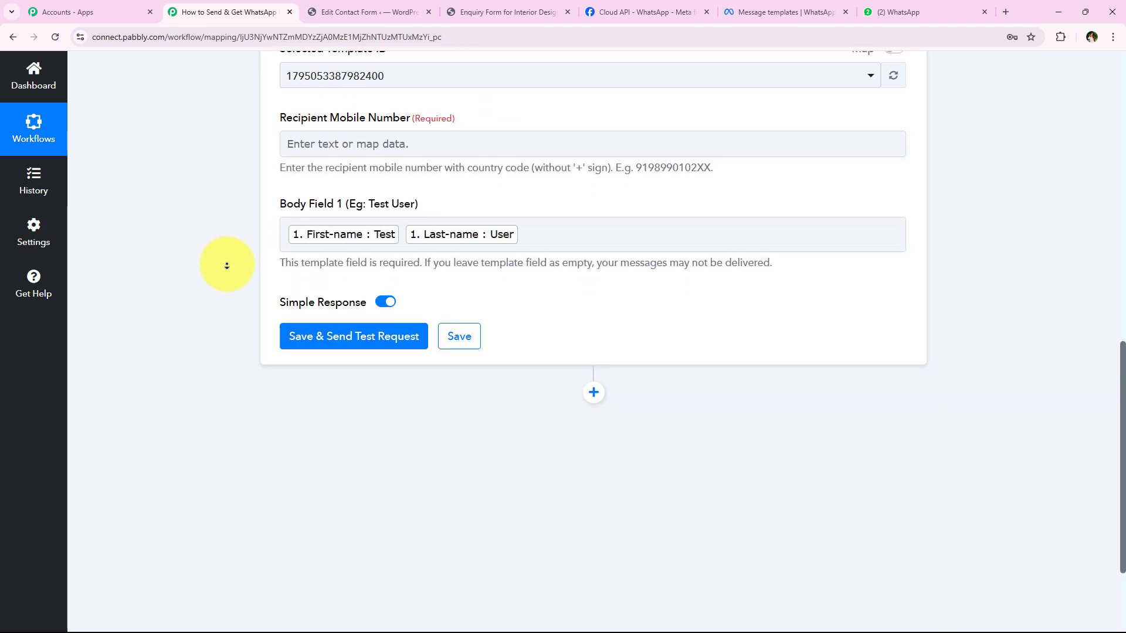
scroll(361, 126, "up", 2)
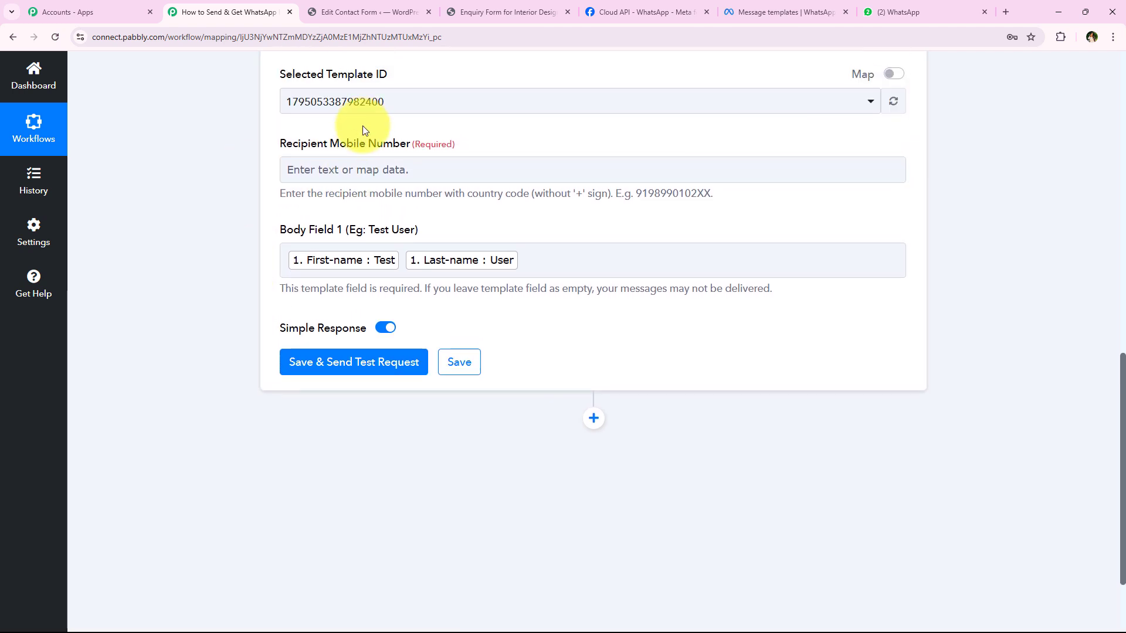
left_click(361, 166)
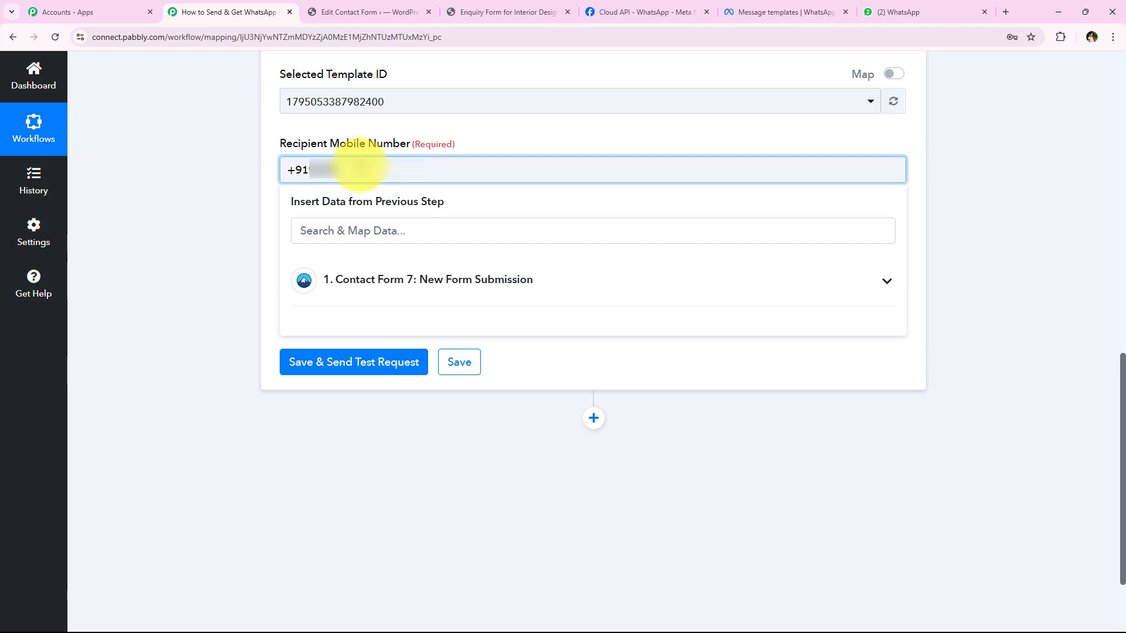
left_click(264, 297)
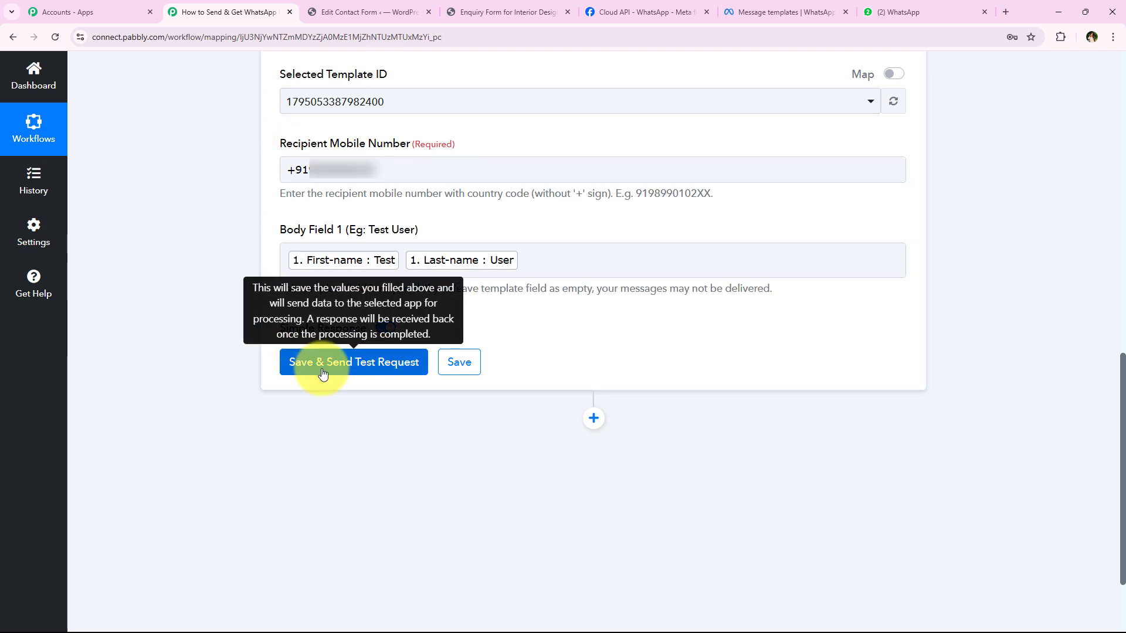
left_click(377, 369)
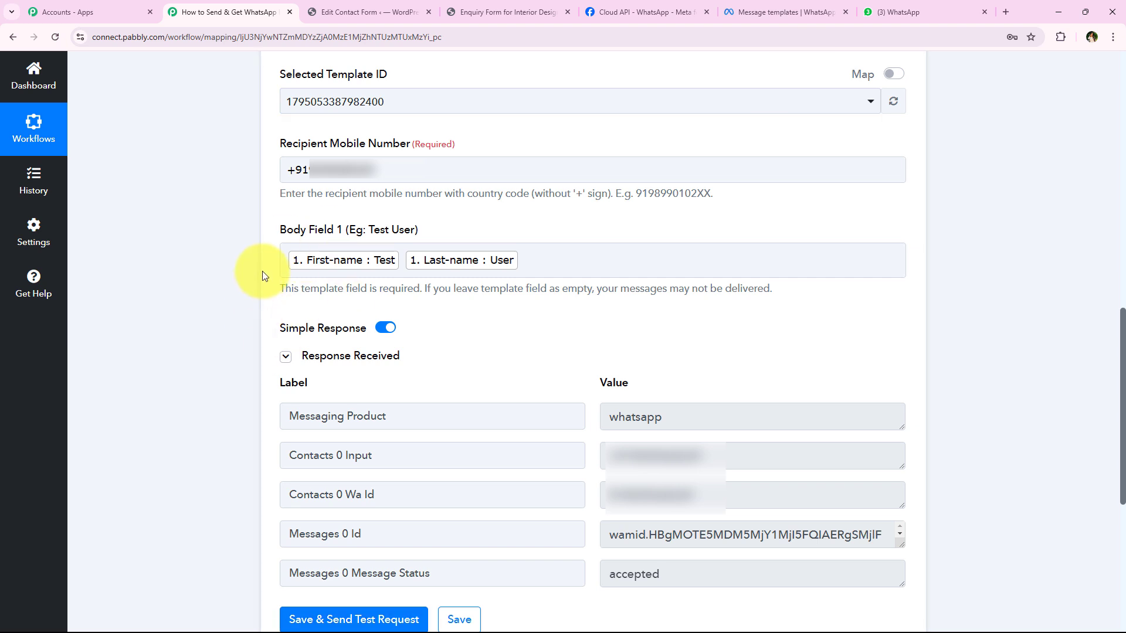
- Switch to WhatsApp and read the newly received template message in the WhatsApp API chat, checking its greeting and body text
left_click(902, 7)
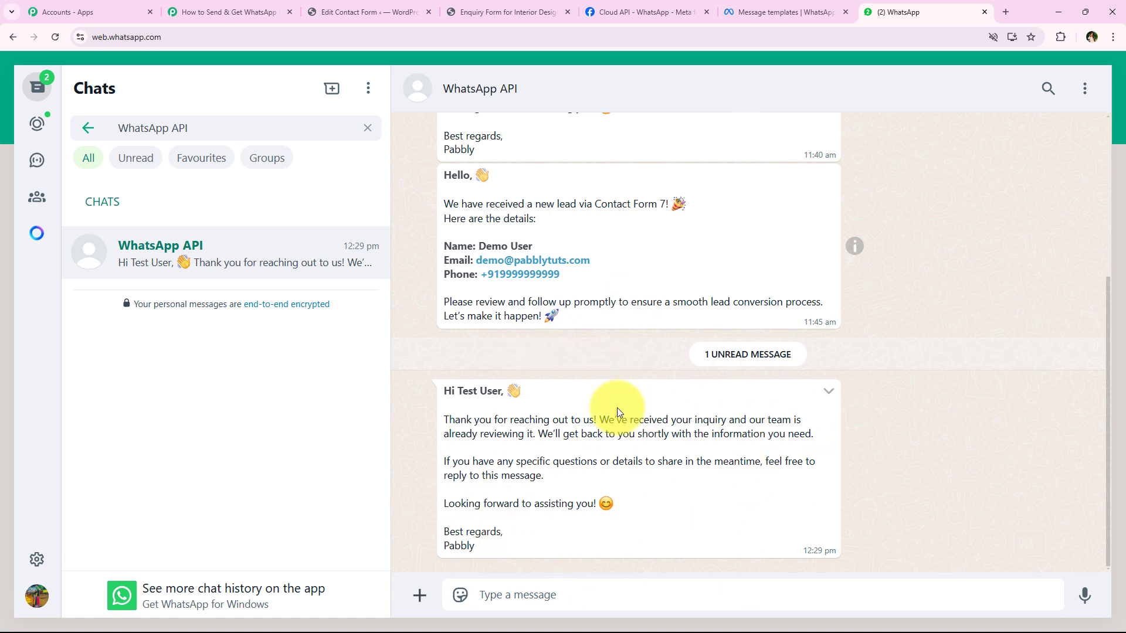
left_click_drag(441, 399, 598, 420)
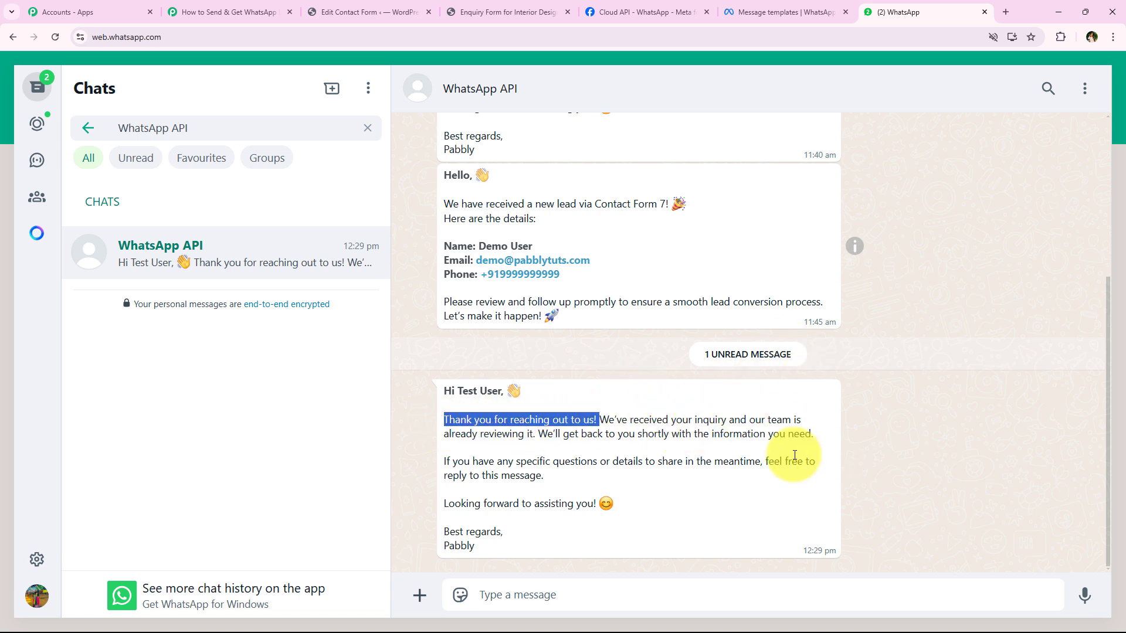
left_click_drag(539, 434, 817, 438)
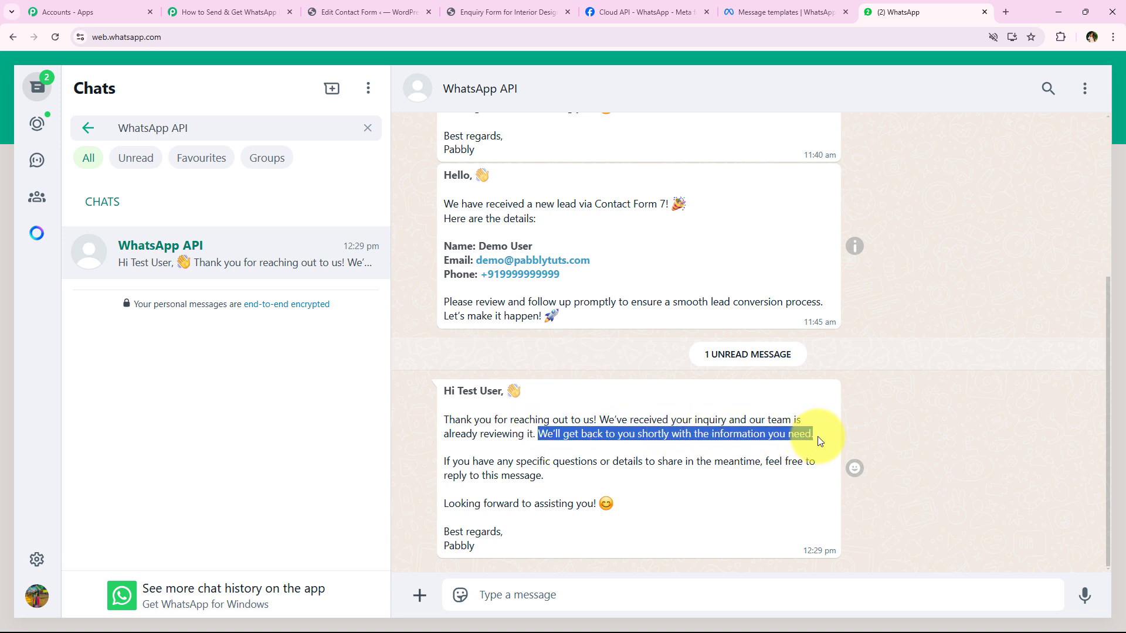
left_click_drag(425, 464, 759, 469)
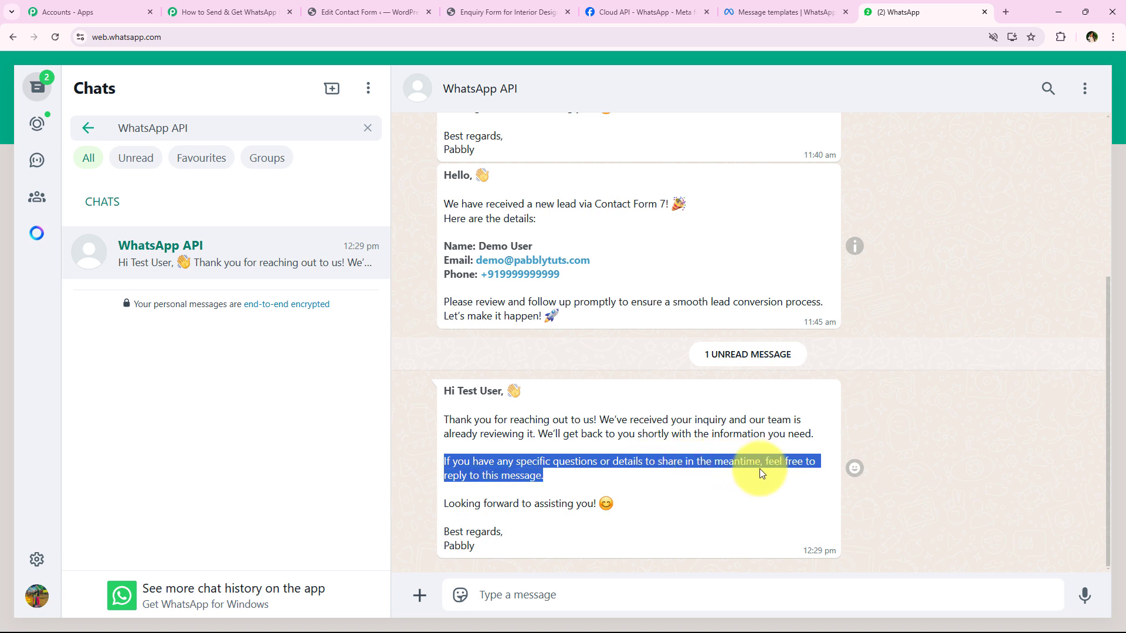
left_click(756, 487)
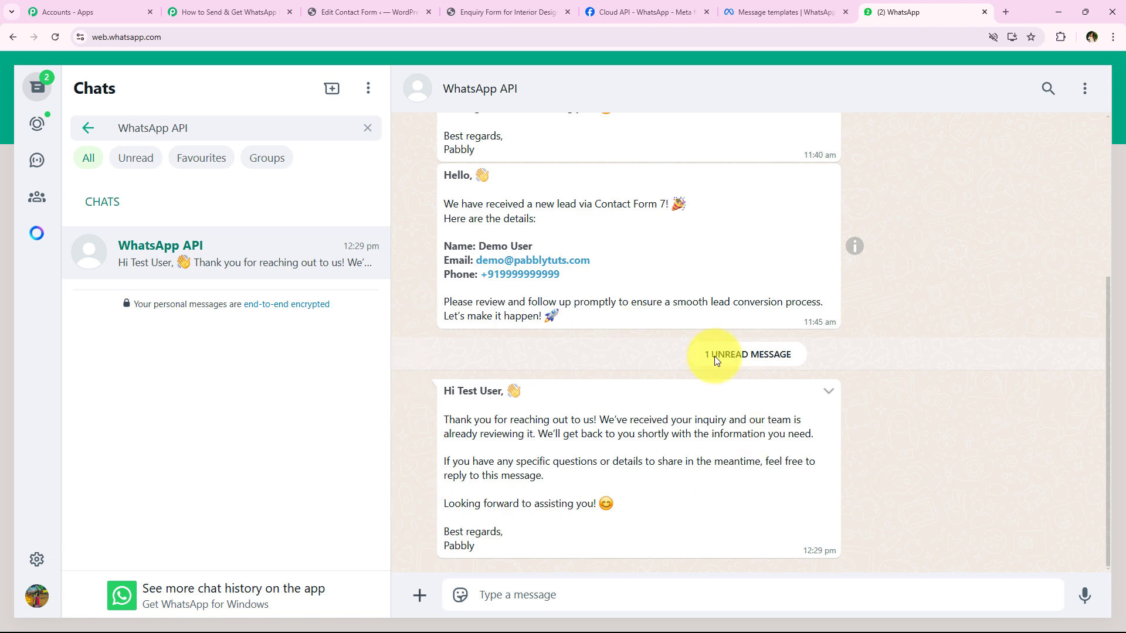
- Return to the Pabbly Connect workflow and add a third step after Send Template Message, using the WhatsApp Cloud API app
left_click(215, 8)
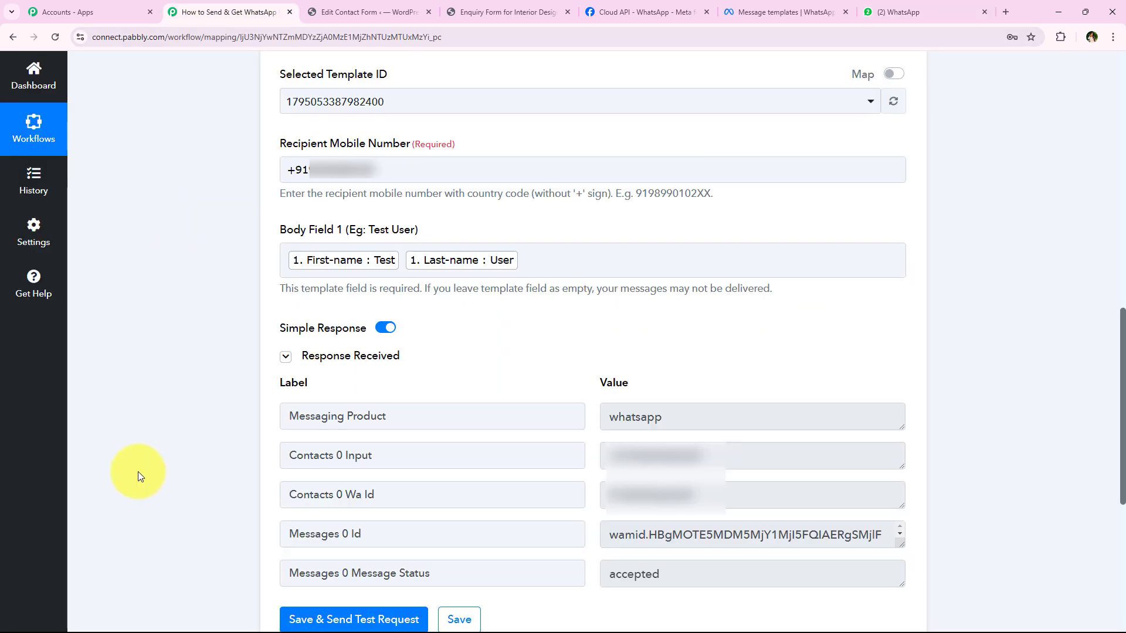
scroll(134, 472, "up", 10)
left_click(483, 422)
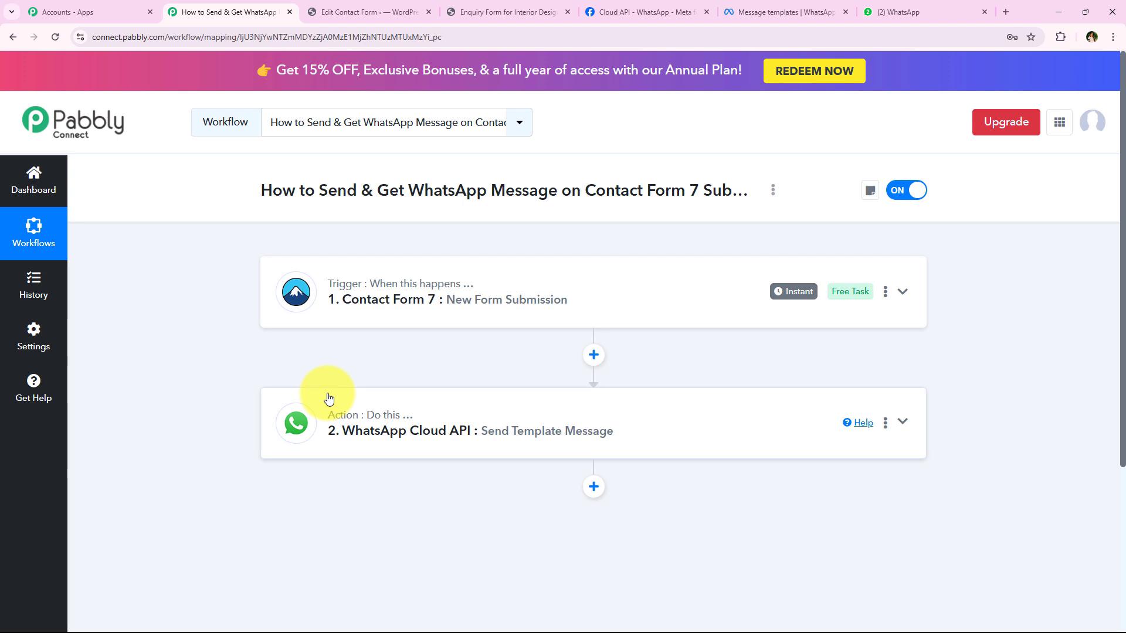
left_click(593, 489)
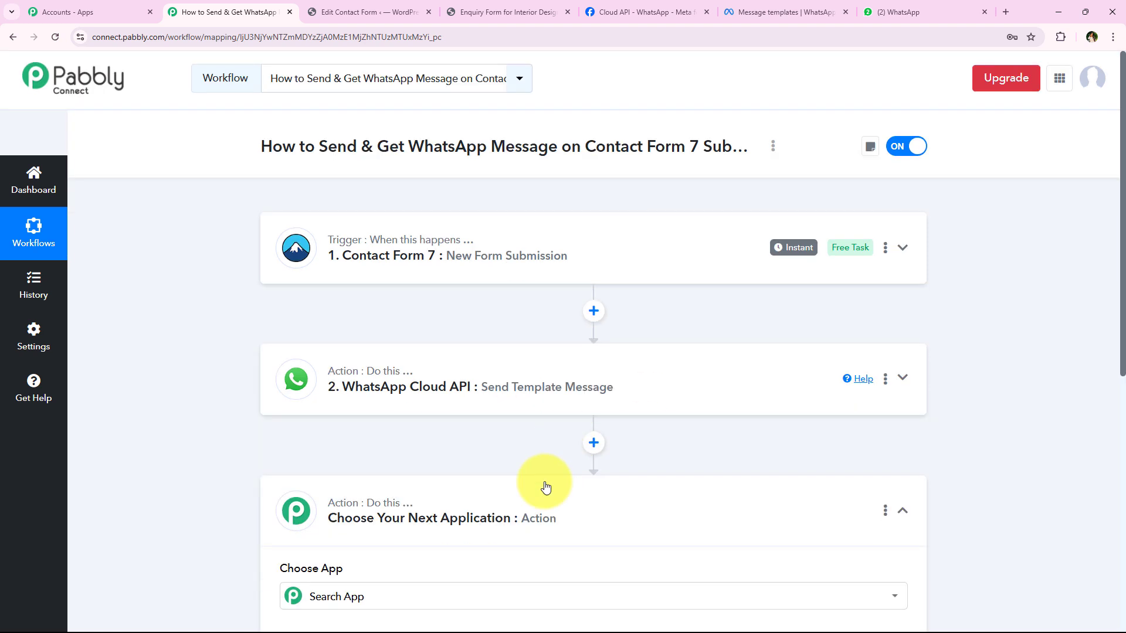
left_click(372, 312)
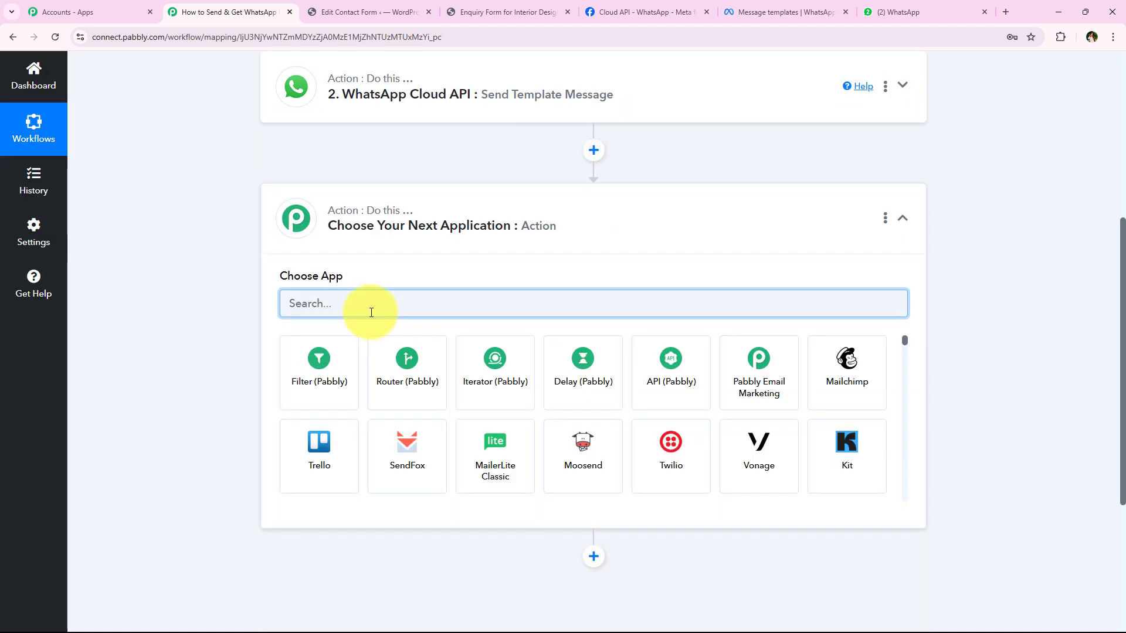
type("Whats")
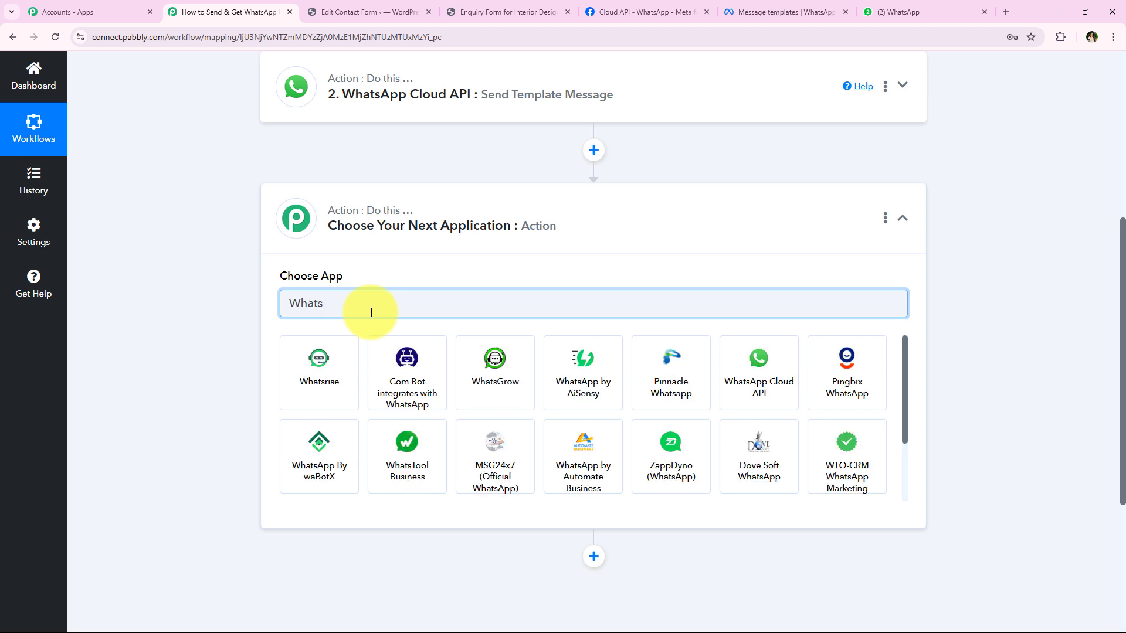
left_click(757, 379)
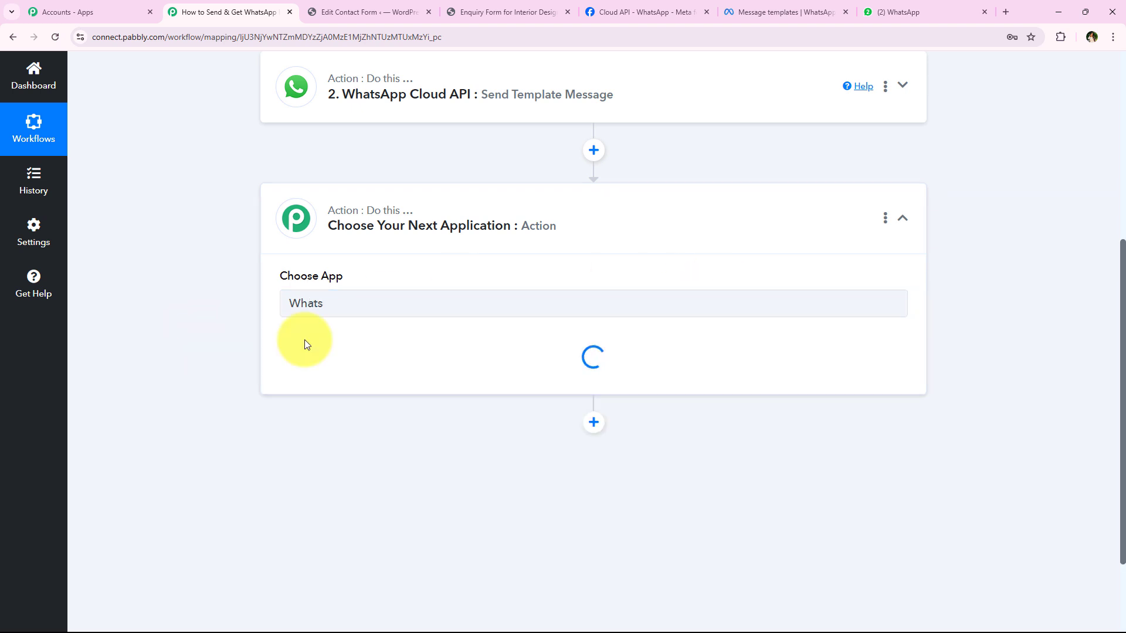
- Set the new action's event to Send Template Message and connect it through the existing connection WhatsApp Cloud API #79
left_click(392, 361)
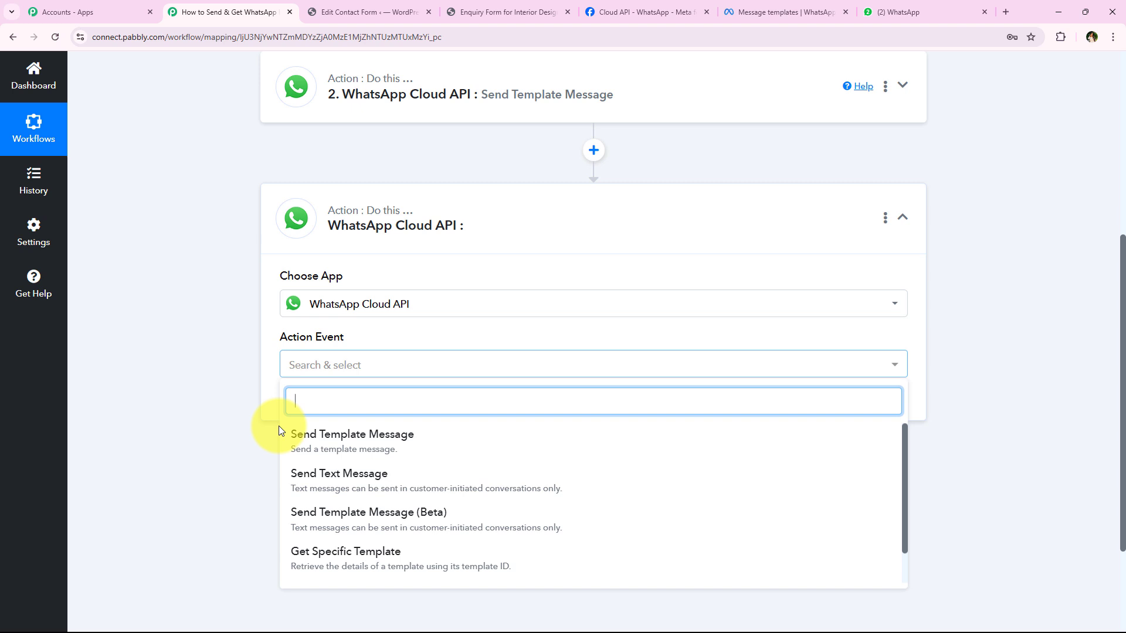
left_click(337, 451)
left_click(323, 404)
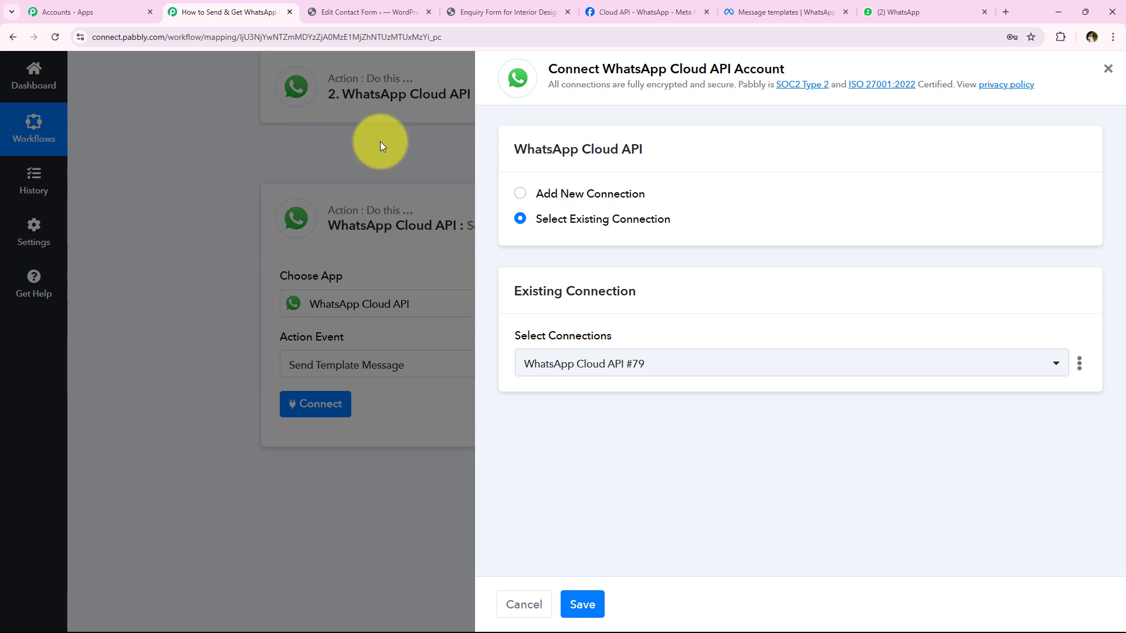
left_click(632, 221)
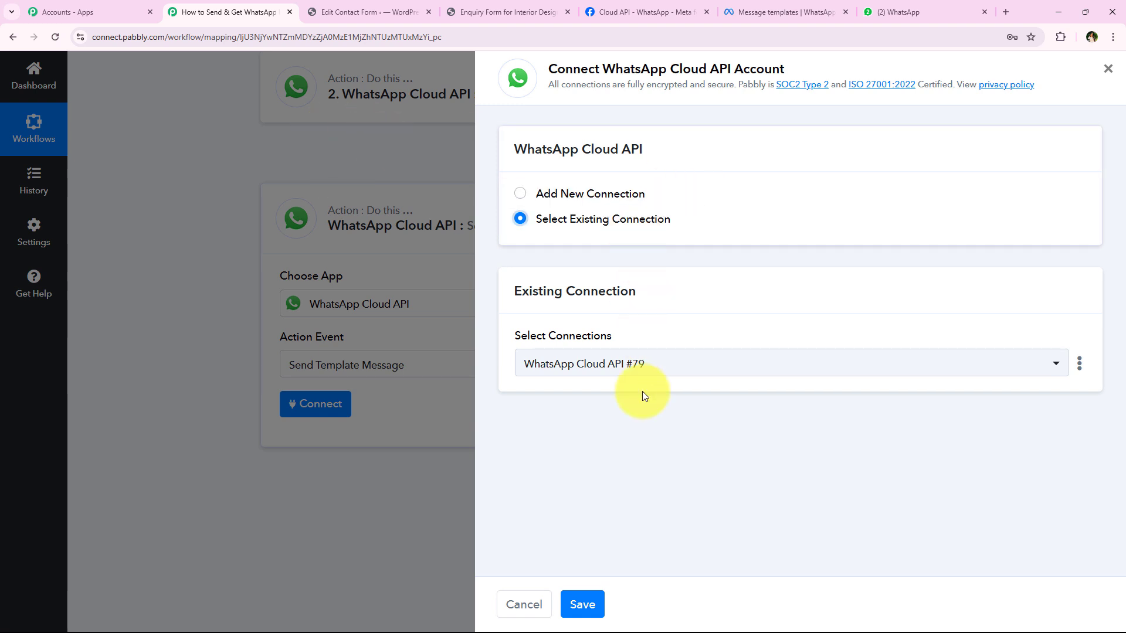
left_click(592, 592)
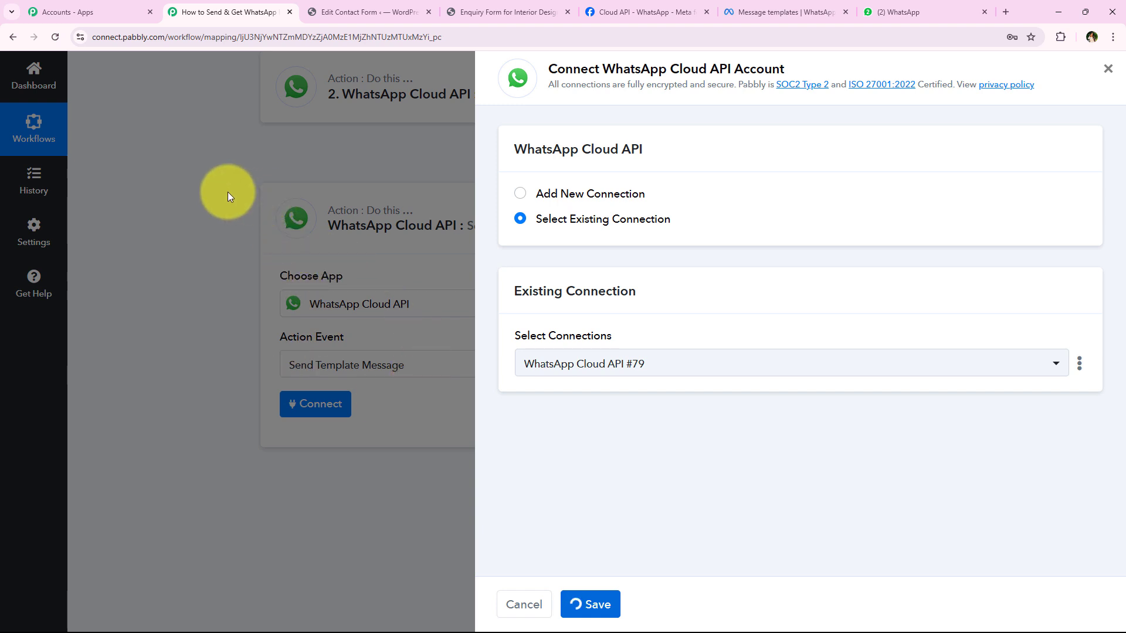
- Choose get_message as the Template Name for the new WhatsApp Cloud API action
middle_click(221, 176)
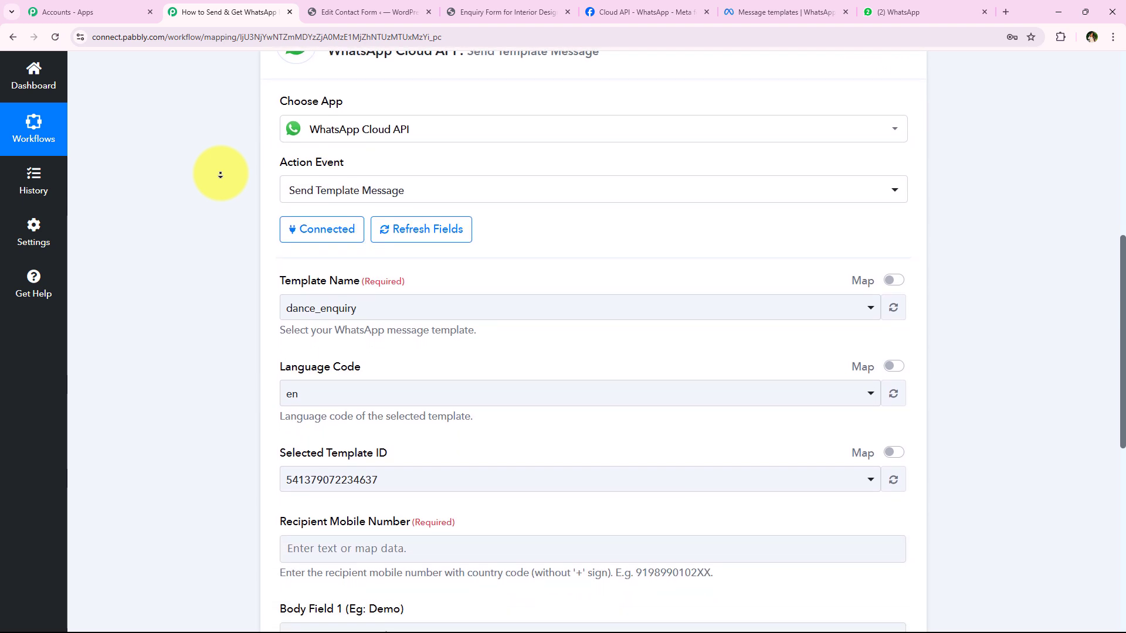
left_click(220, 176)
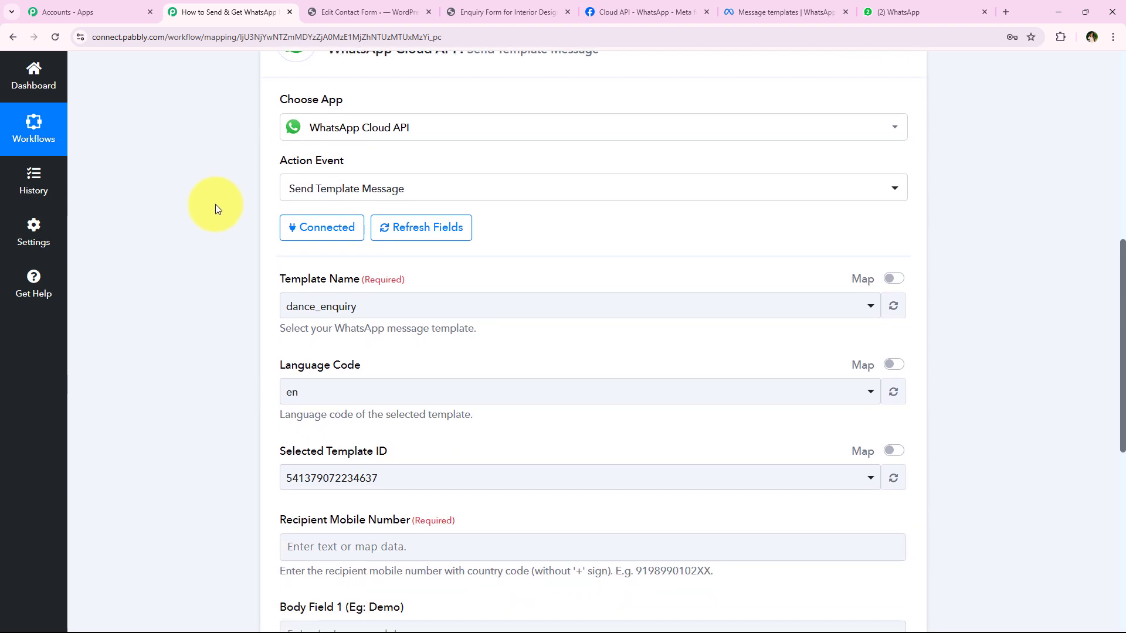
left_click(373, 314)
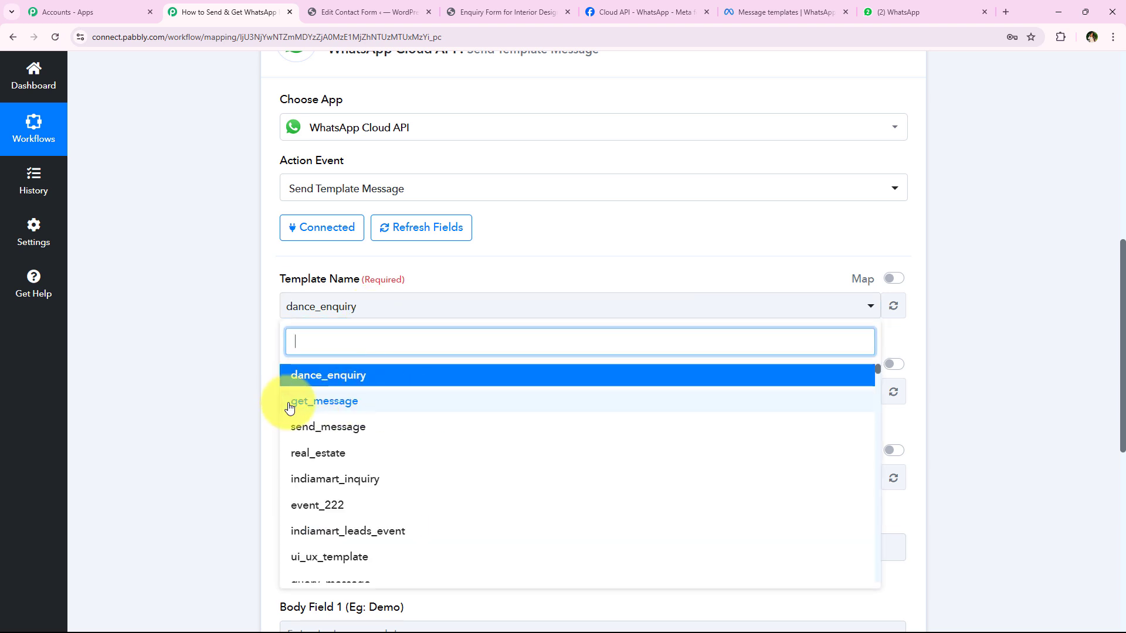
left_click(442, 407)
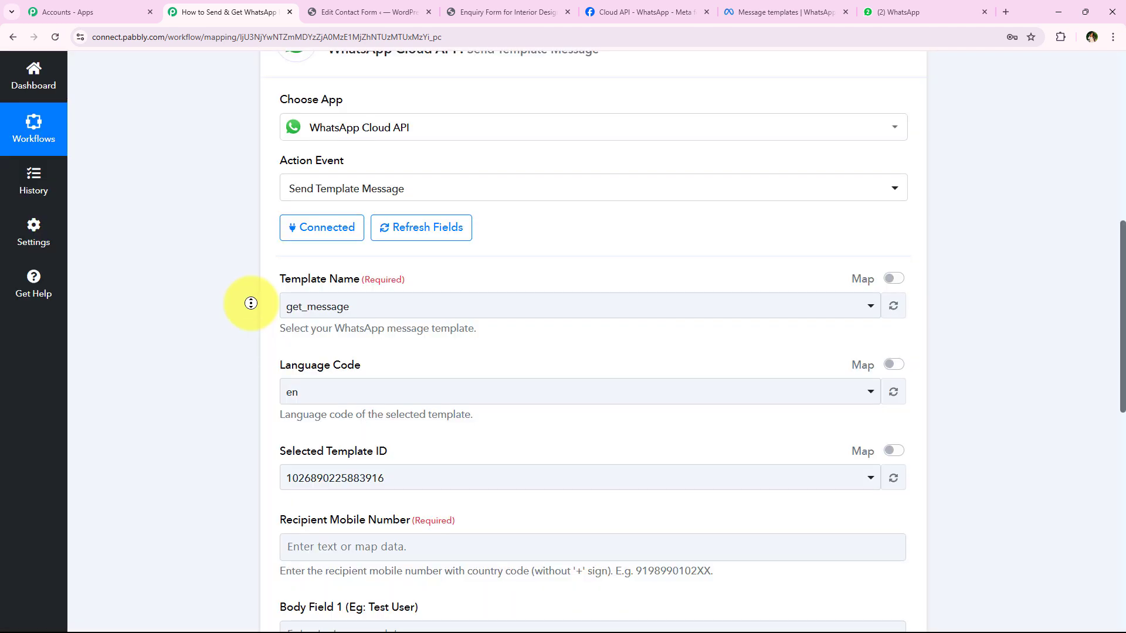
- Enter the team recipient's phone number with country code as the Recipient Mobile Number of the get_message action
scroll(253, 352, "down", 1)
scroll(253, 352, "down", 5)
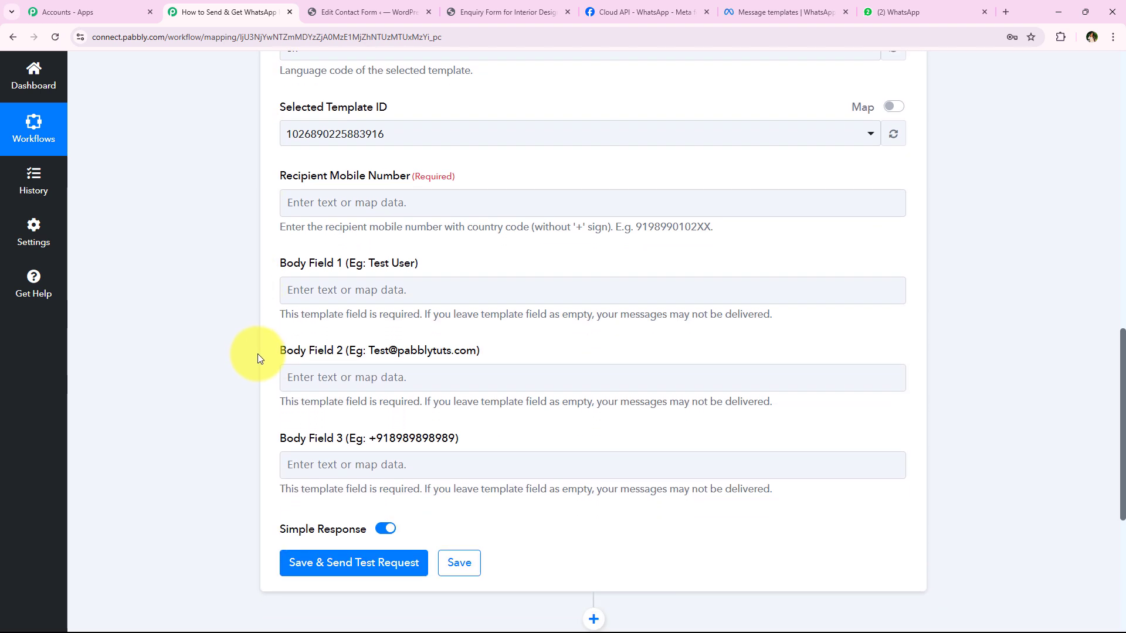
left_click(456, 205)
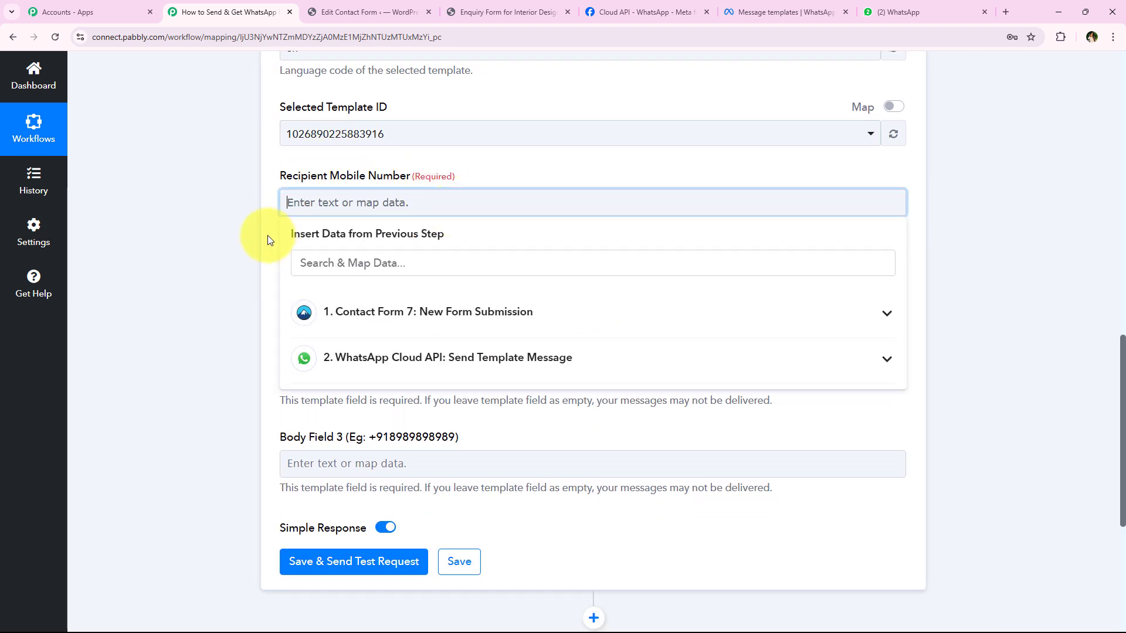
scroll(268, 239, "up", 4)
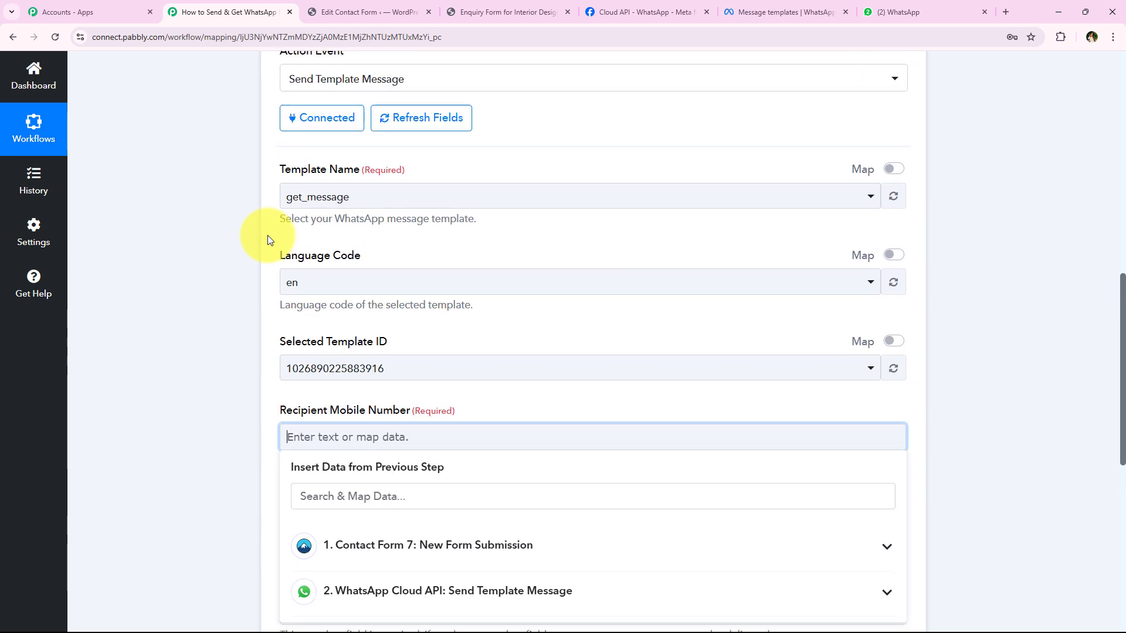
middle_click(265, 240)
scroll(264, 240, "down", 5)
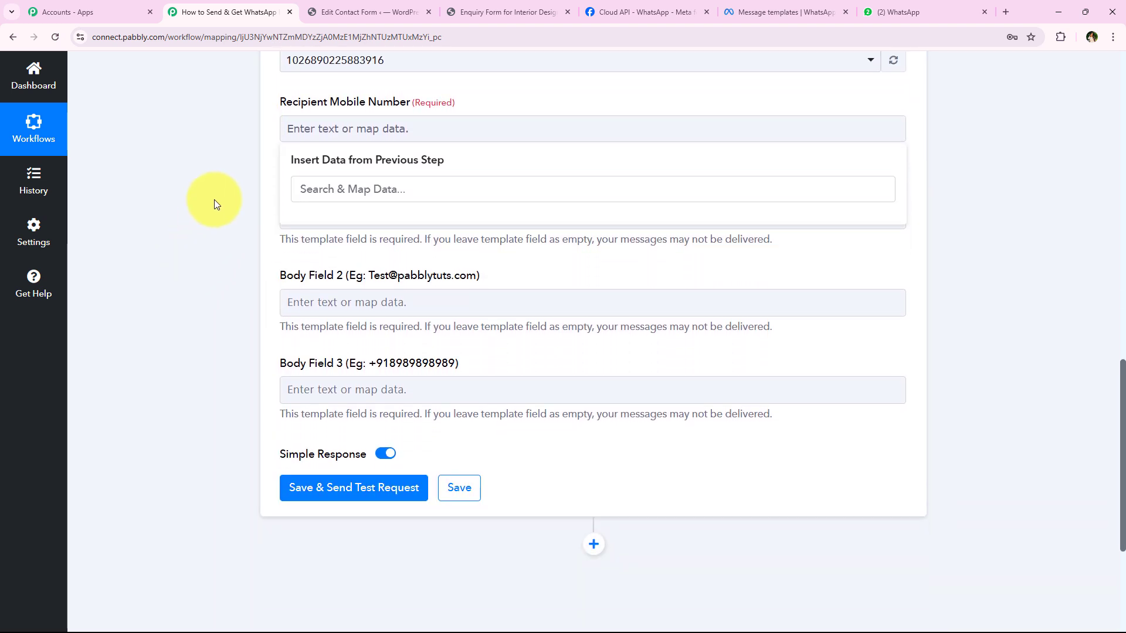
left_click(216, 200)
left_click(342, 134)
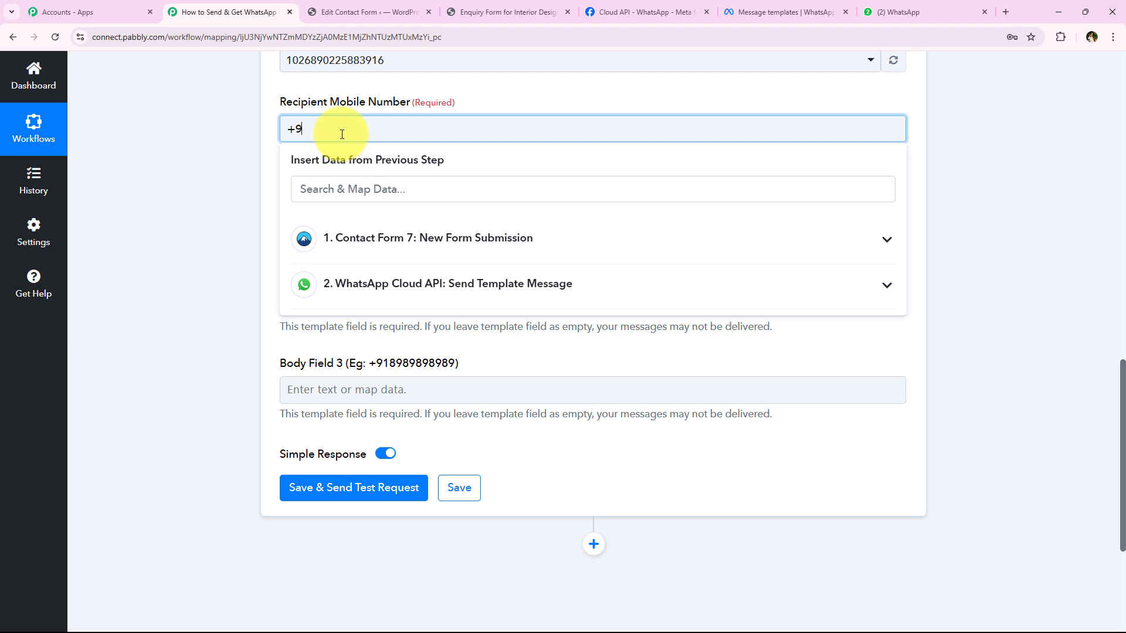
left_click(389, 106)
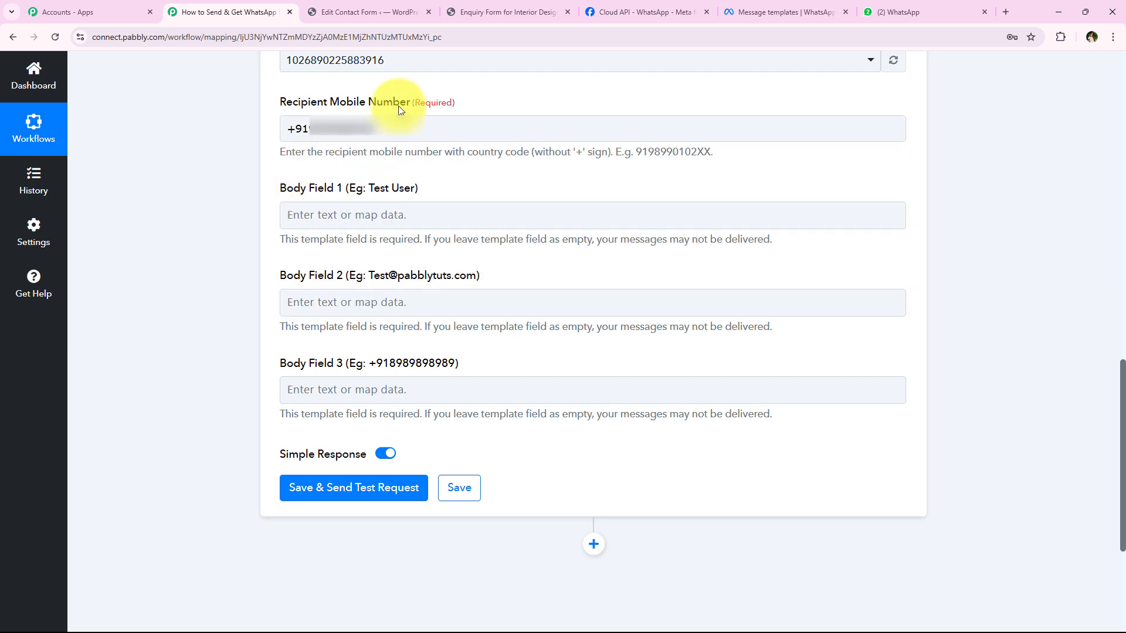
- Check the get_message action's three body fields and the previous-step data available for mapping to Body Field 1
scroll(231, 223, "down", 1)
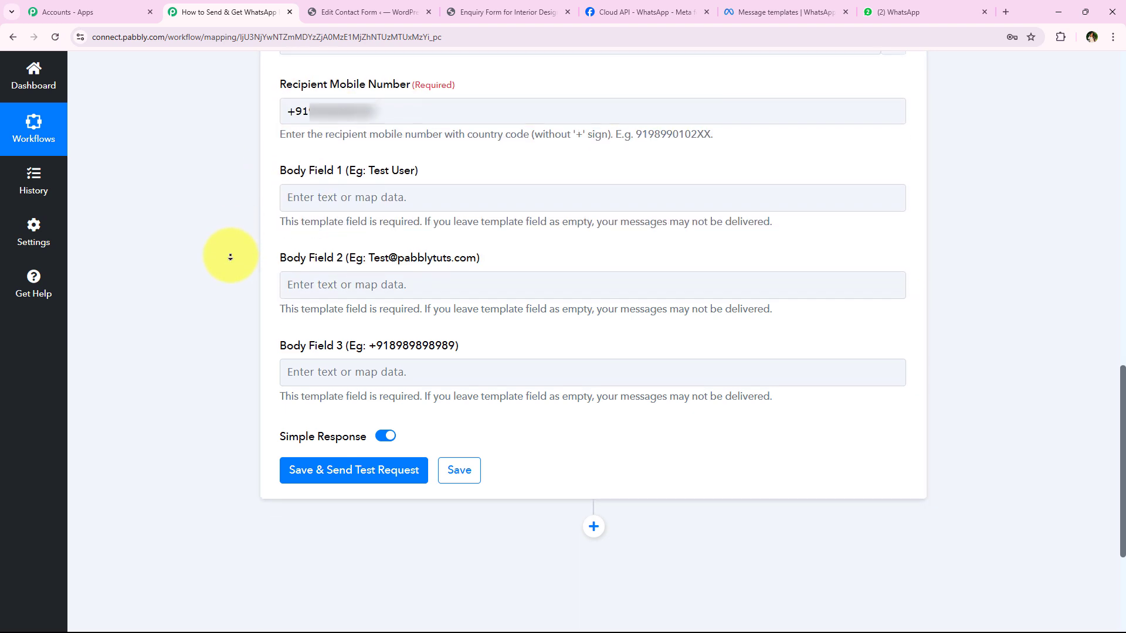
left_click(364, 197)
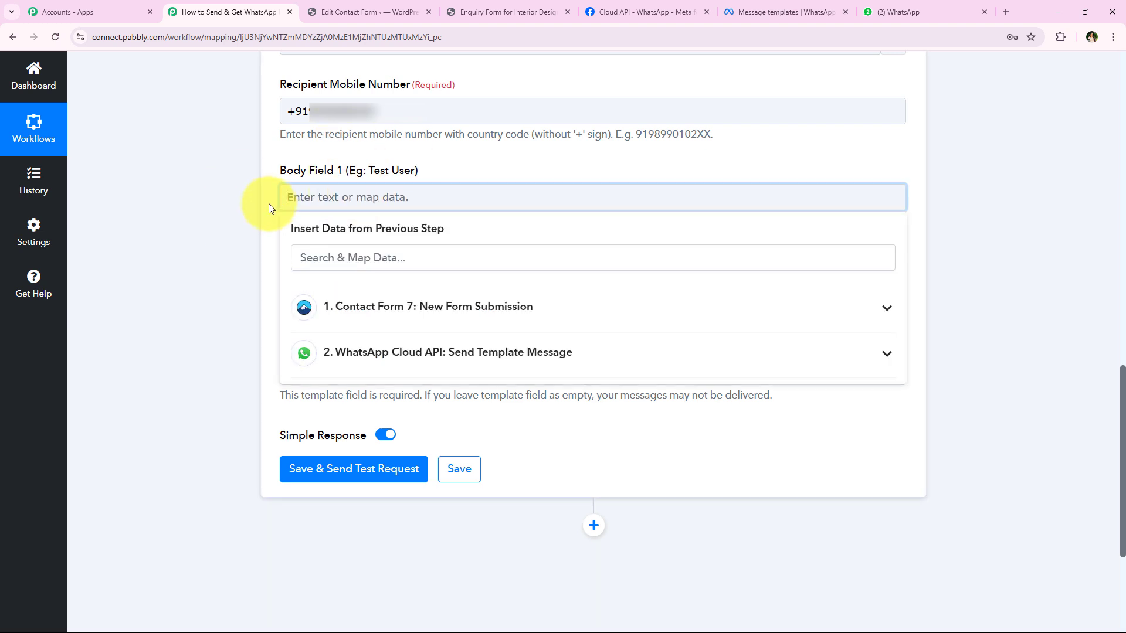
left_click(268, 204)
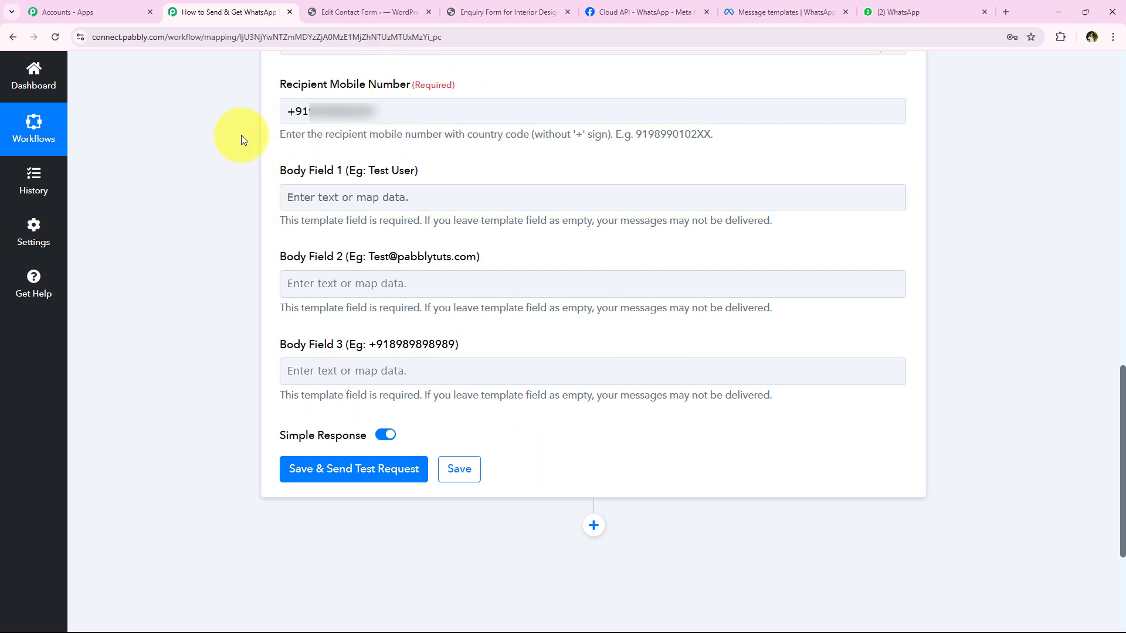
- Switch to WhatsApp Manager and examine the name, email and phone variables in the get_message template body
key("ctrl+6")
scroll(721, 293, "down", 1)
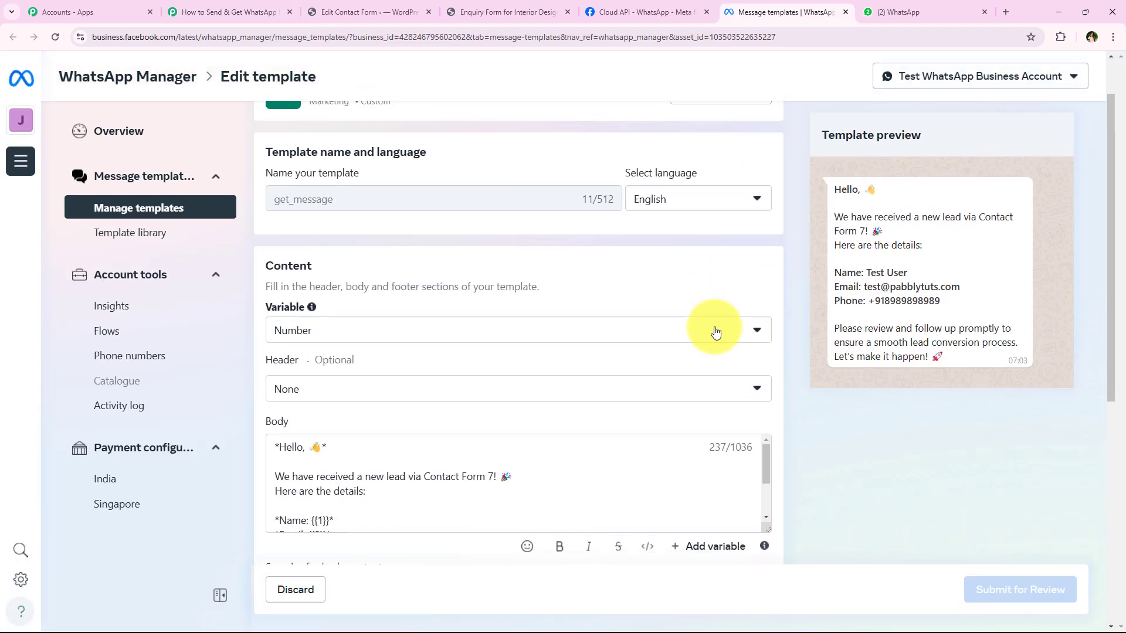
scroll(733, 452, "down", 1)
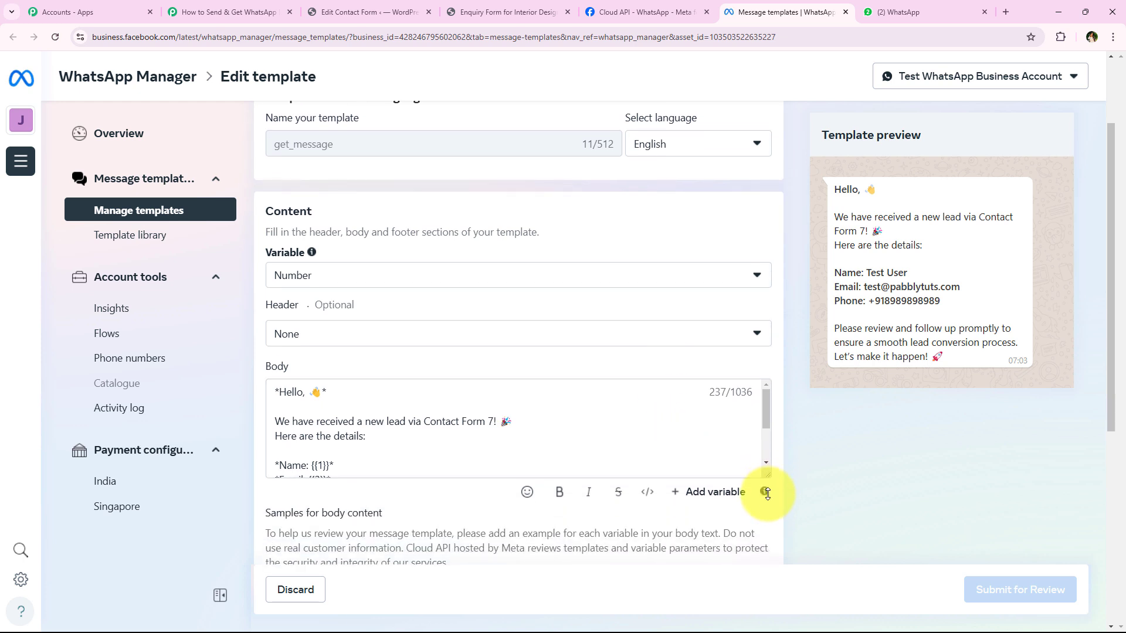
left_click_drag(766, 477, 754, 549)
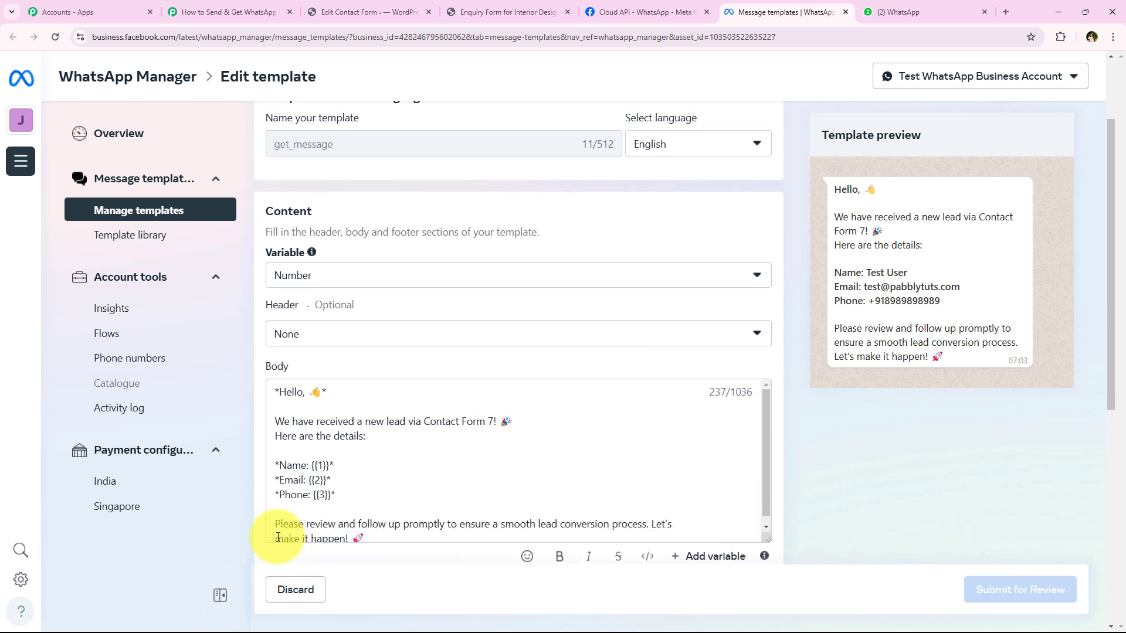
scroll(375, 452, "down", 1)
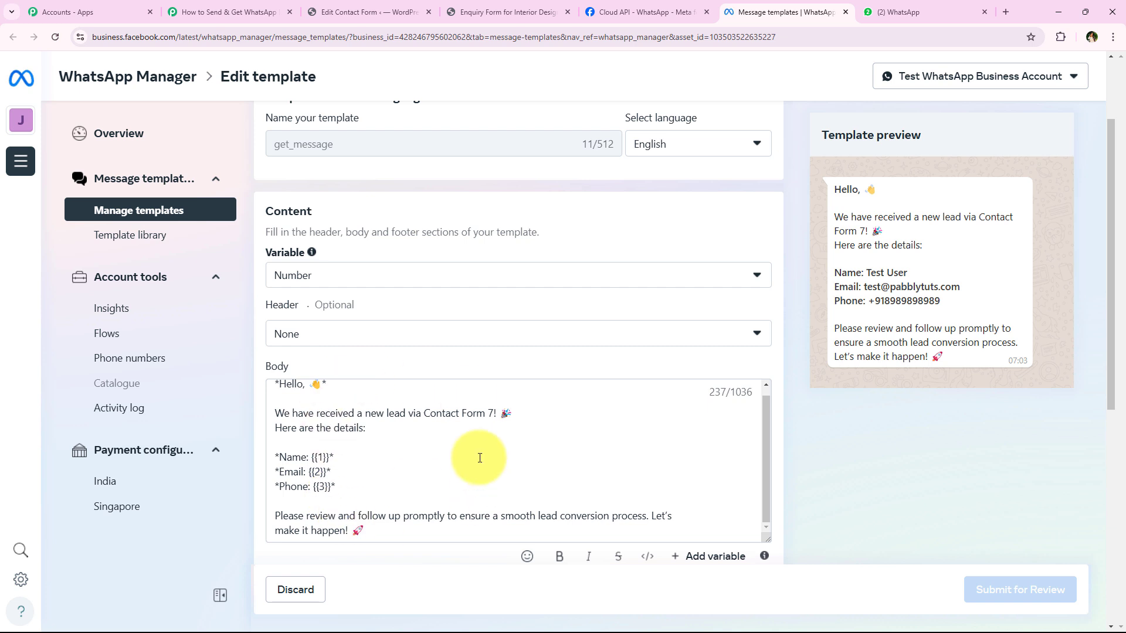
left_click_drag(312, 459, 337, 483)
left_click(339, 466)
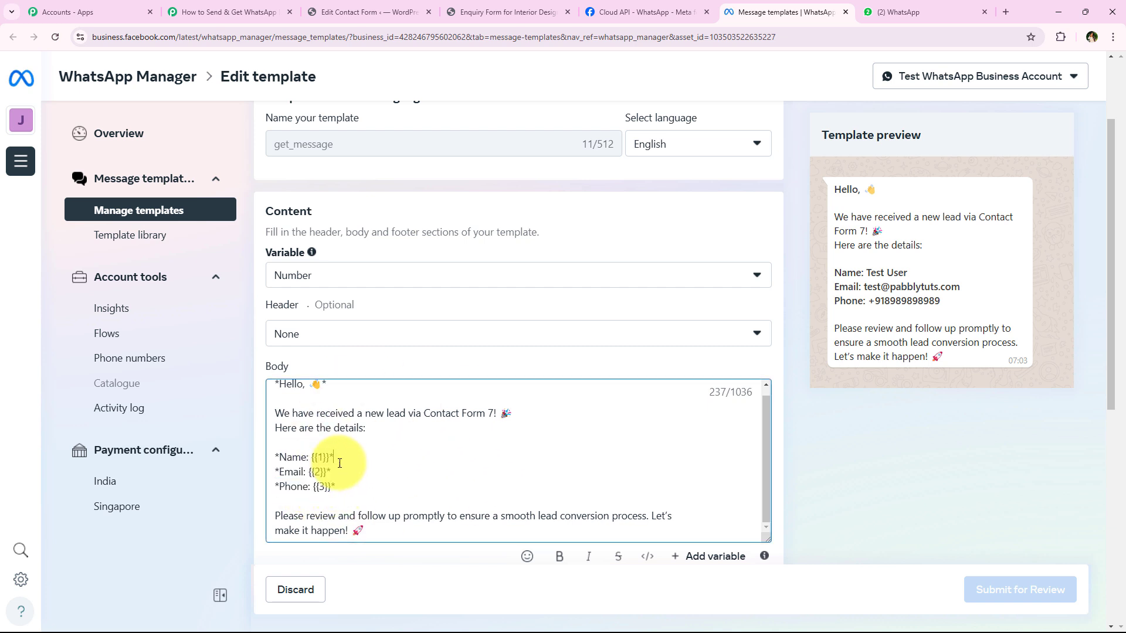
- Return to Pabbly Connect and map Body Field 1 to the Contact Form 7 First-name followed by Last-name
left_click(223, 12)
left_click(337, 95)
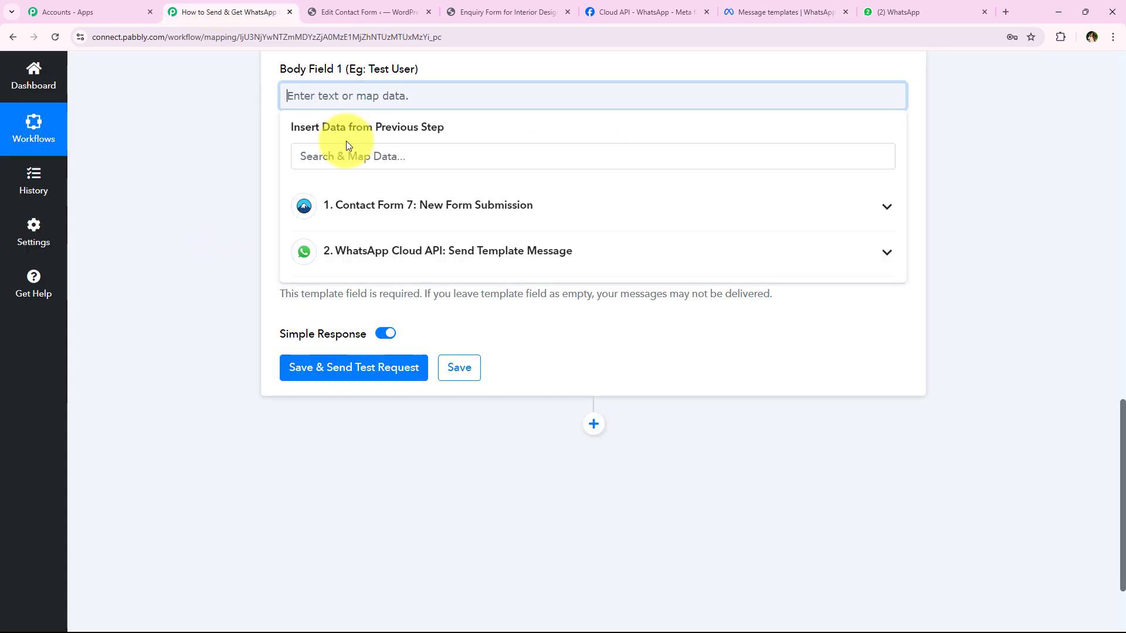
left_click(349, 150)
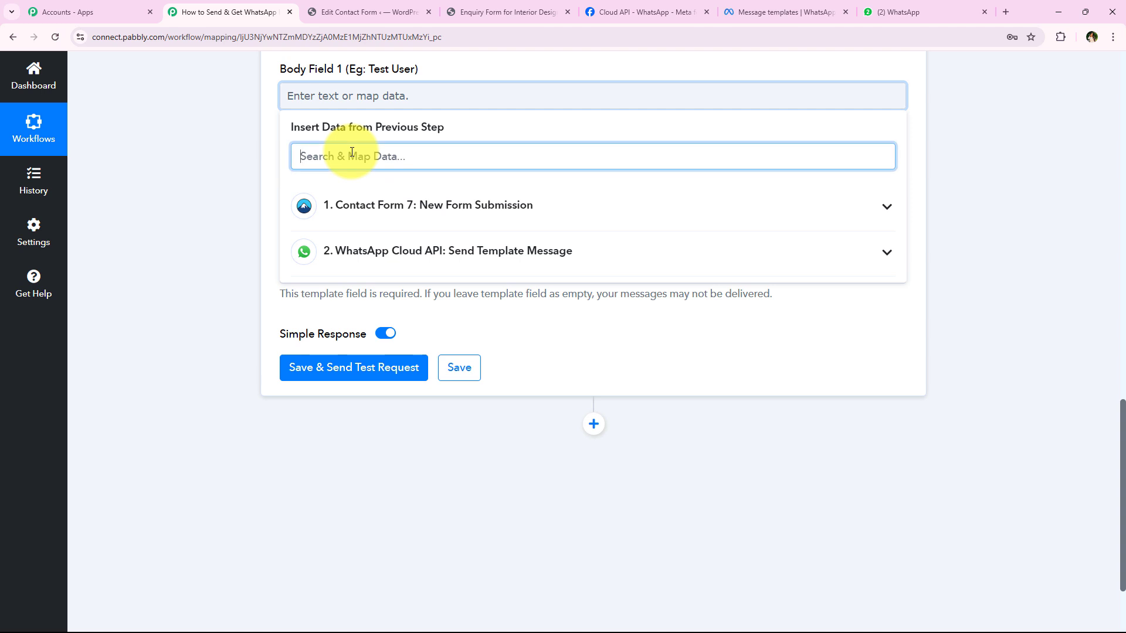
type("na")
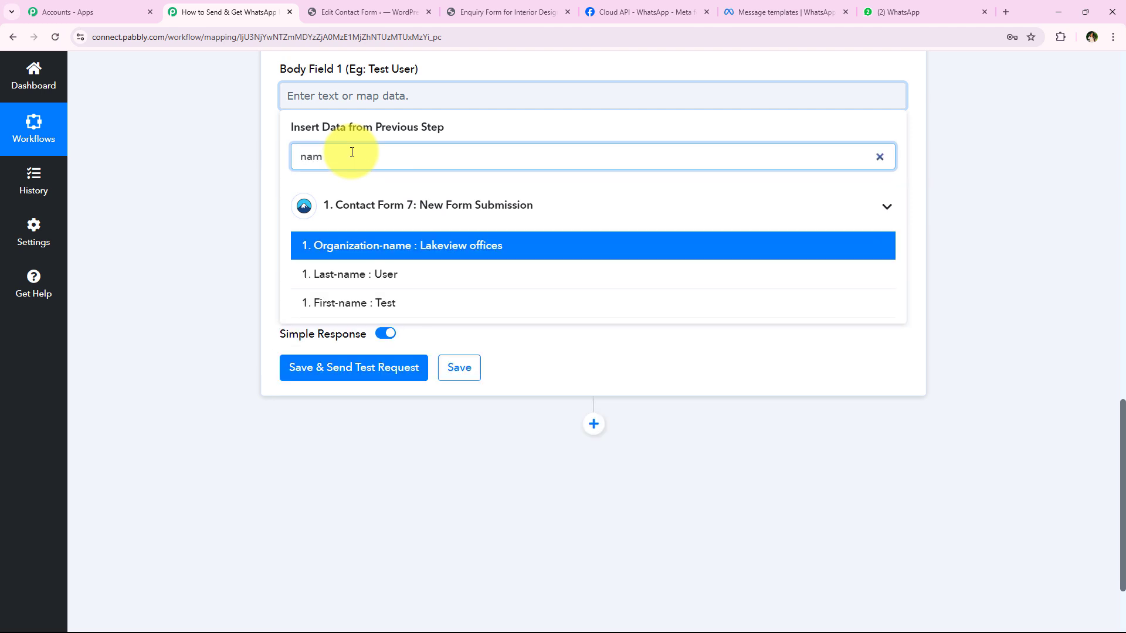
type("m")
left_click(434, 298)
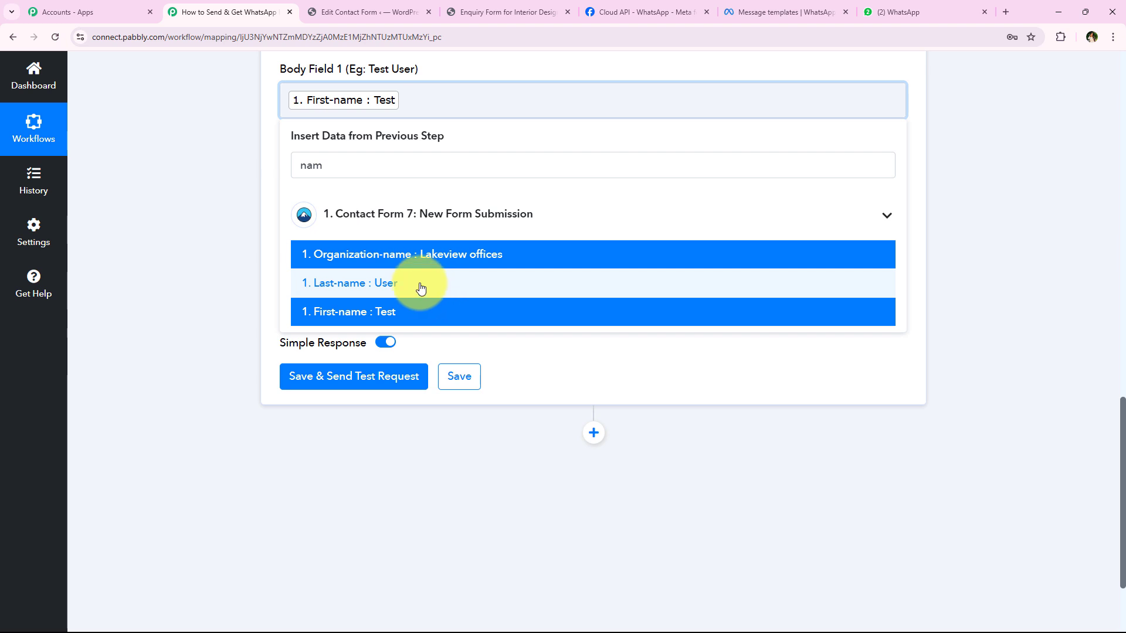
left_click(417, 284)
left_click(256, 216)
- Map Body Field 2 of the get_message action to Your-email from the Contact Form 7 submission
left_click(379, 198)
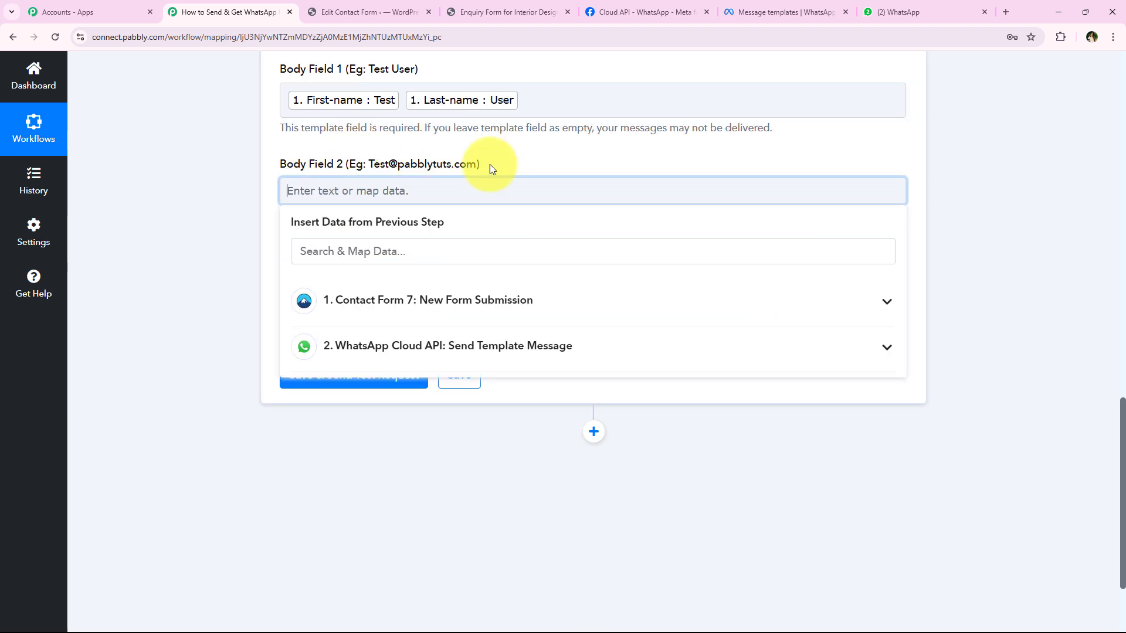
left_click(448, 305)
left_click(443, 344)
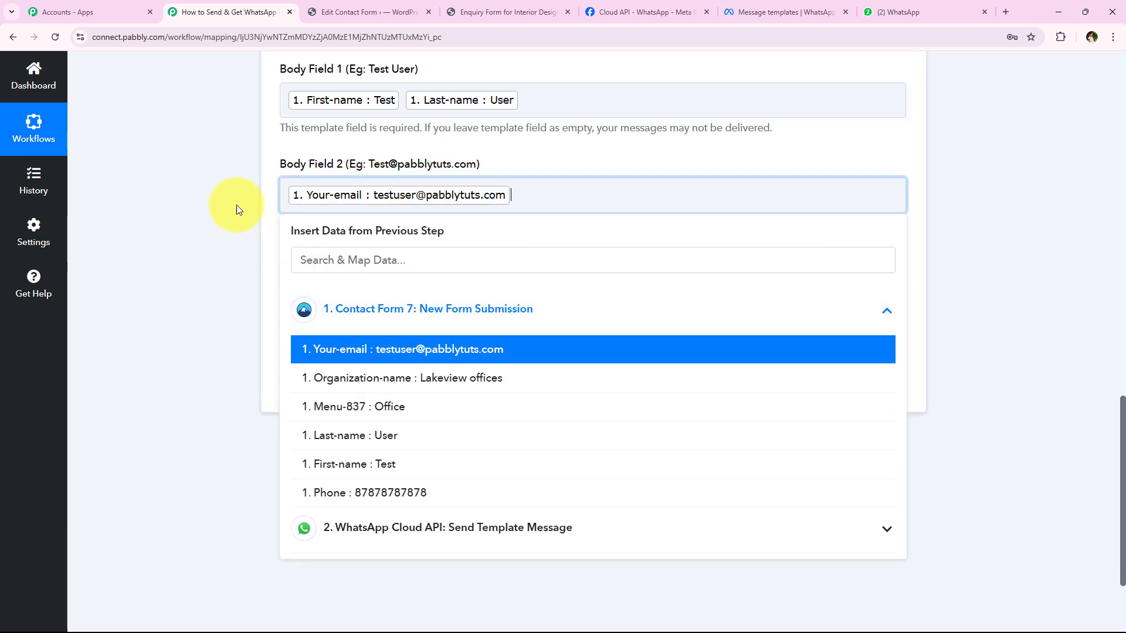
left_click(237, 206)
- Map Body Field 3 of the get_message action to Phone from the Contact Form 7 submission
left_click(367, 286)
left_click(428, 394)
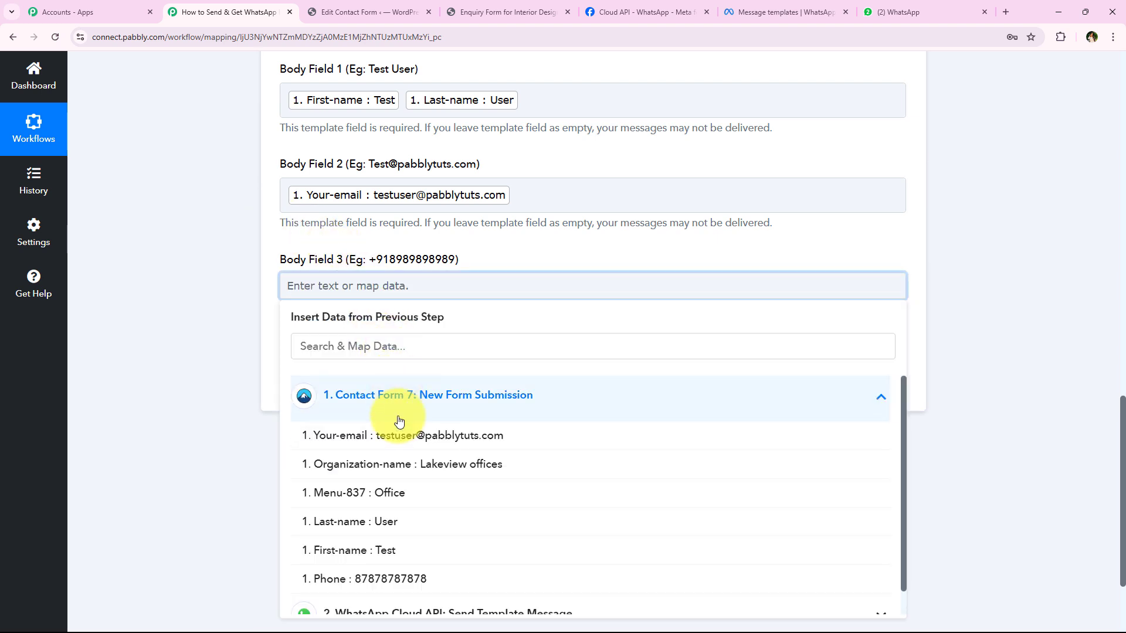
left_click(402, 580)
left_click(248, 431)
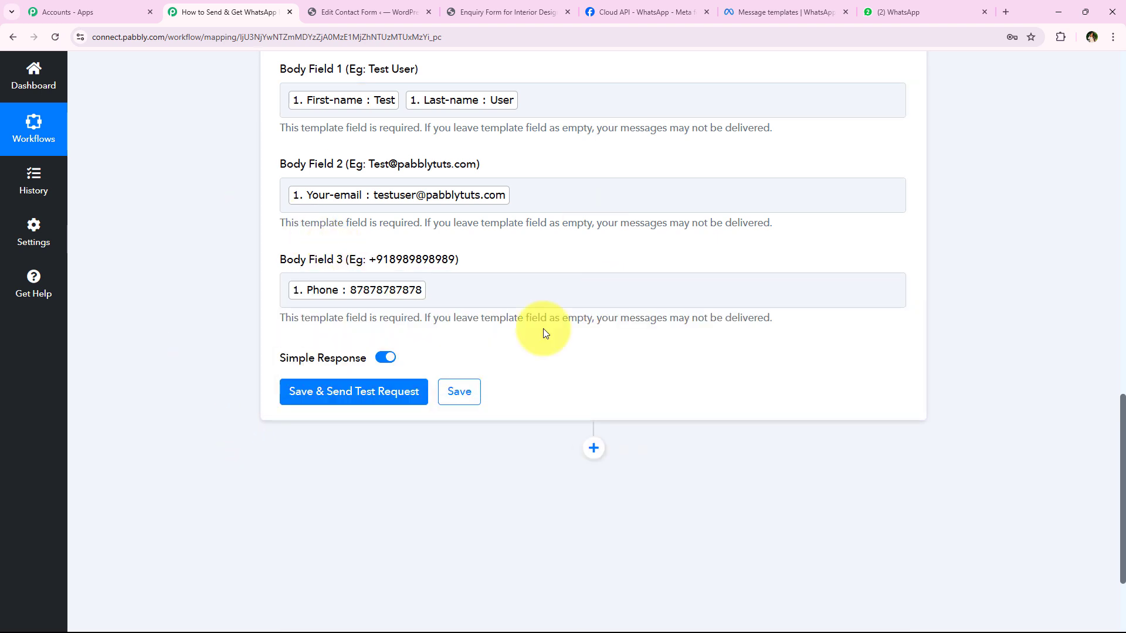
- Save the get_message action with a test request and review the response it receives
left_click(381, 402)
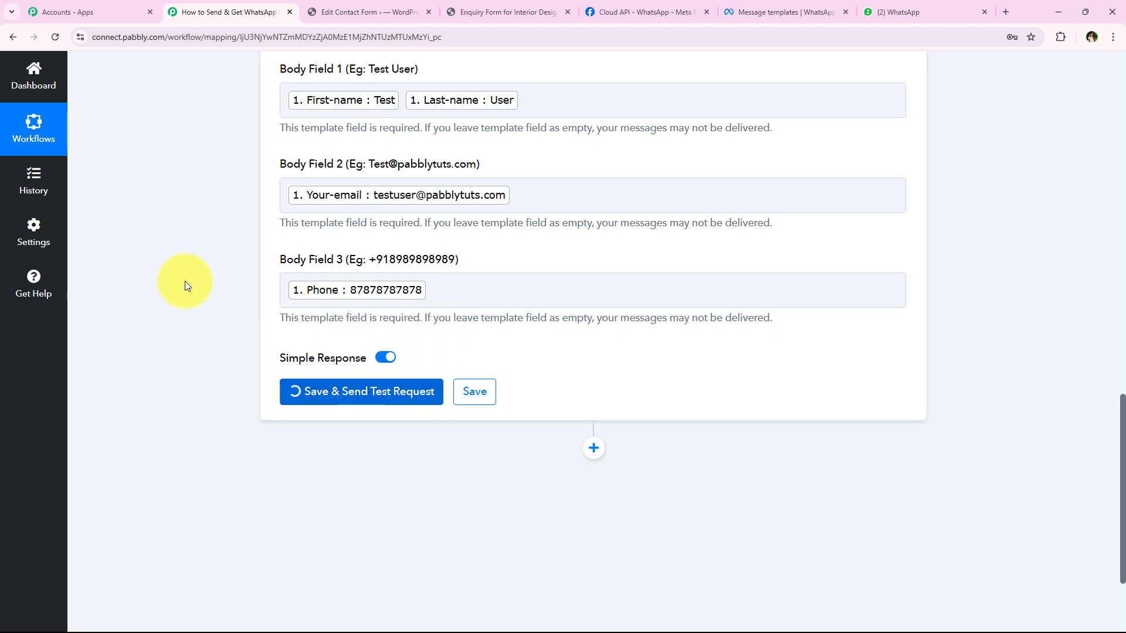
scroll(185, 305, "down", 2)
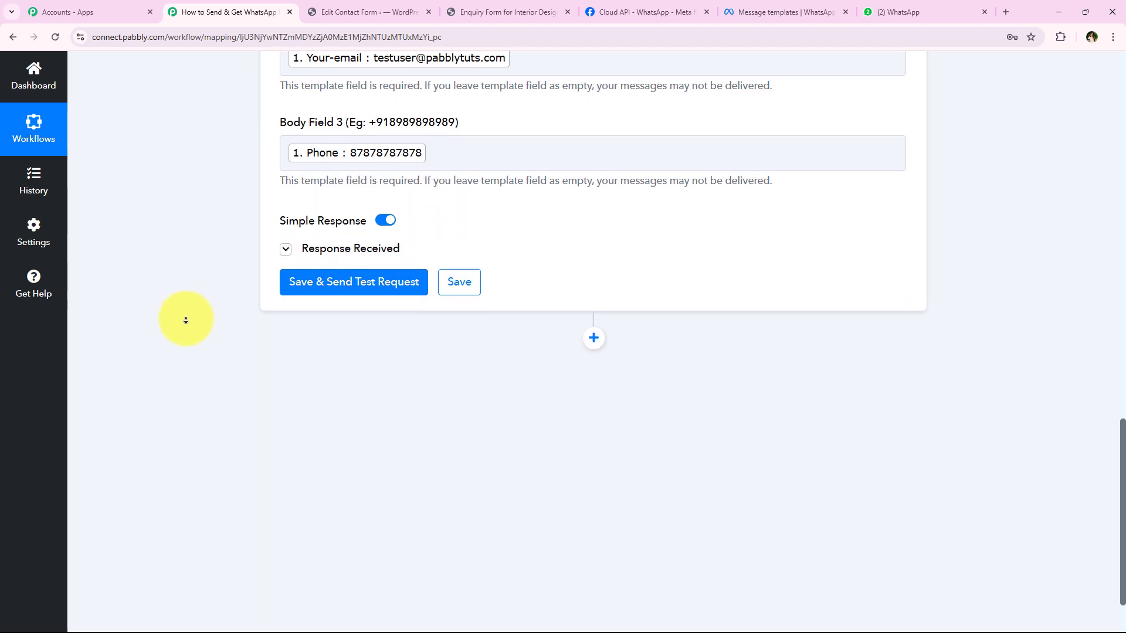
scroll(185, 319, "down", 2)
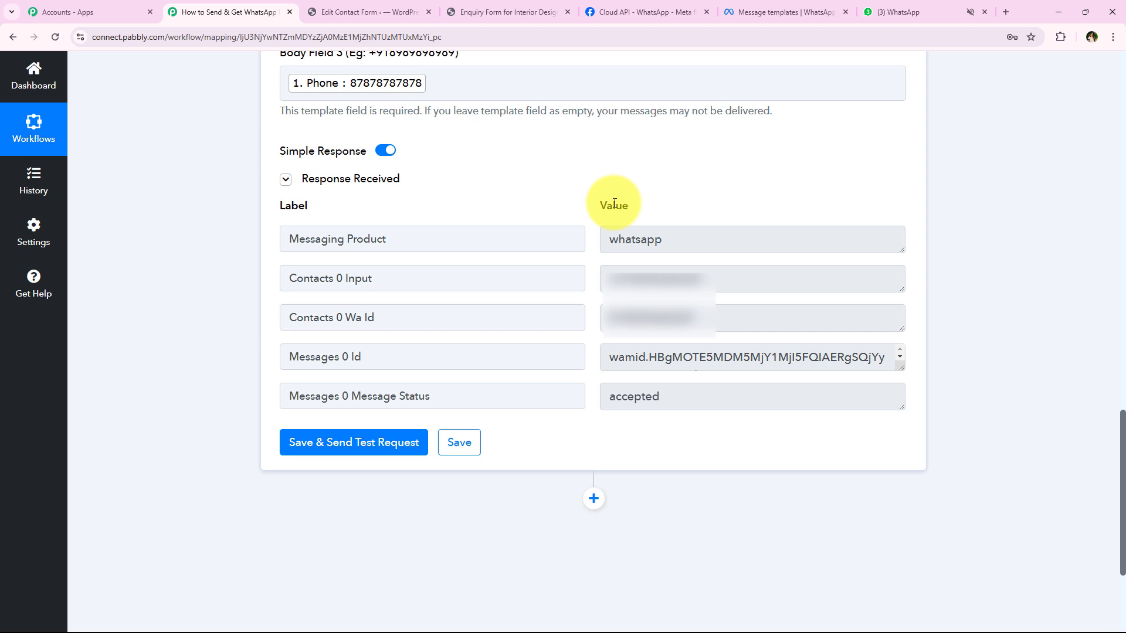
- Switch to WhatsApp Web and check the WhatsApp API chat for the new lead message with the mapped details
key("ctrl+9")
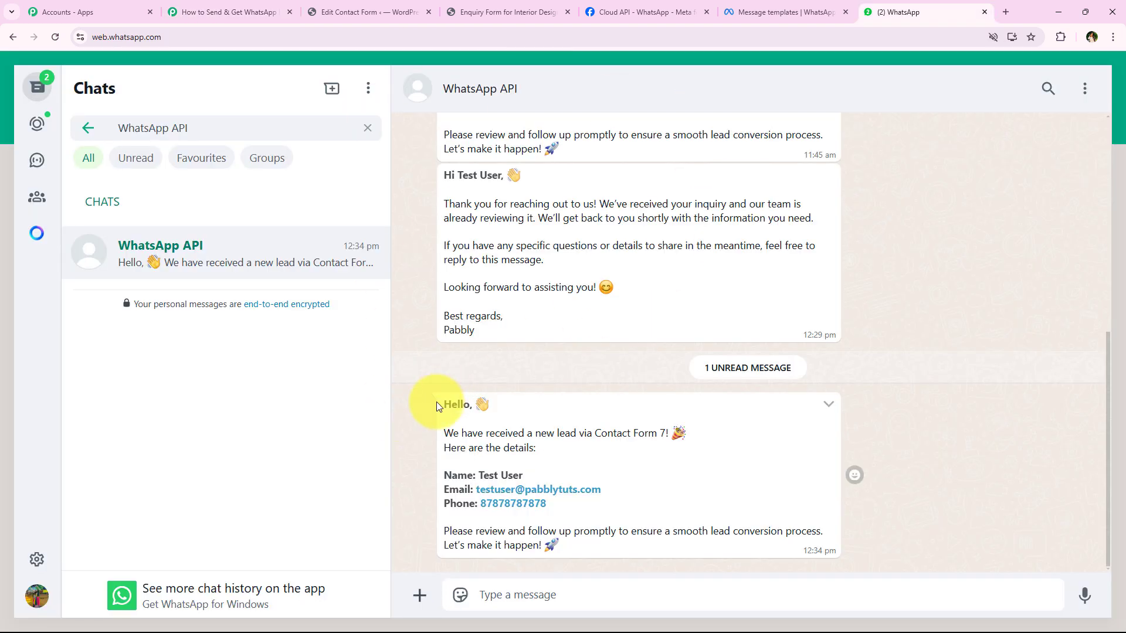
scroll(441, 408, "up", 2)
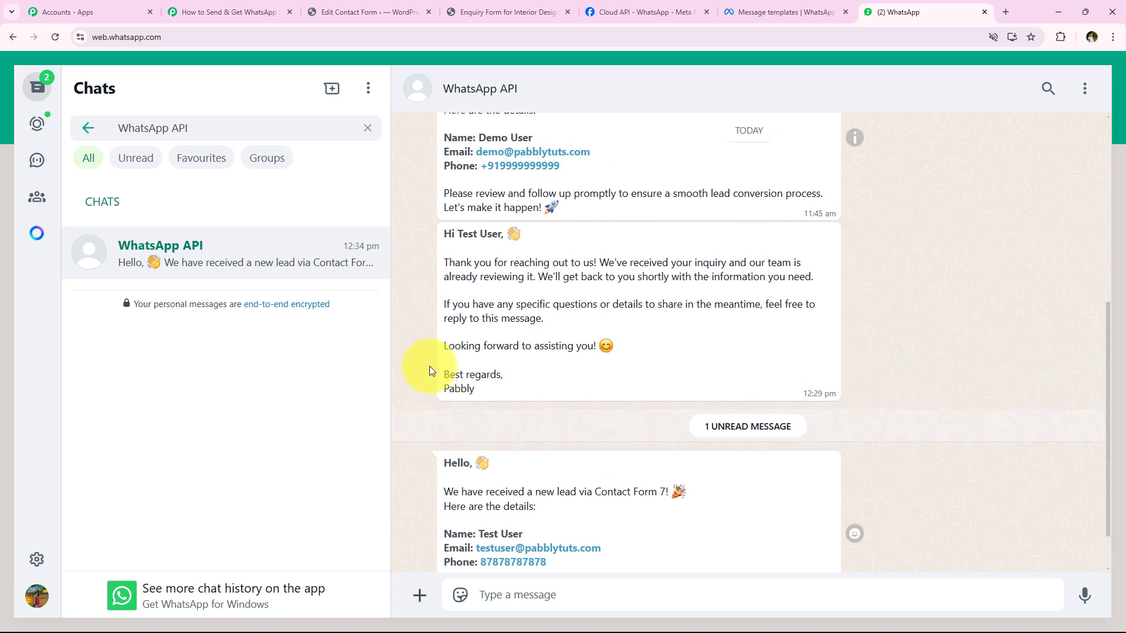
scroll(429, 366, "down", 2)
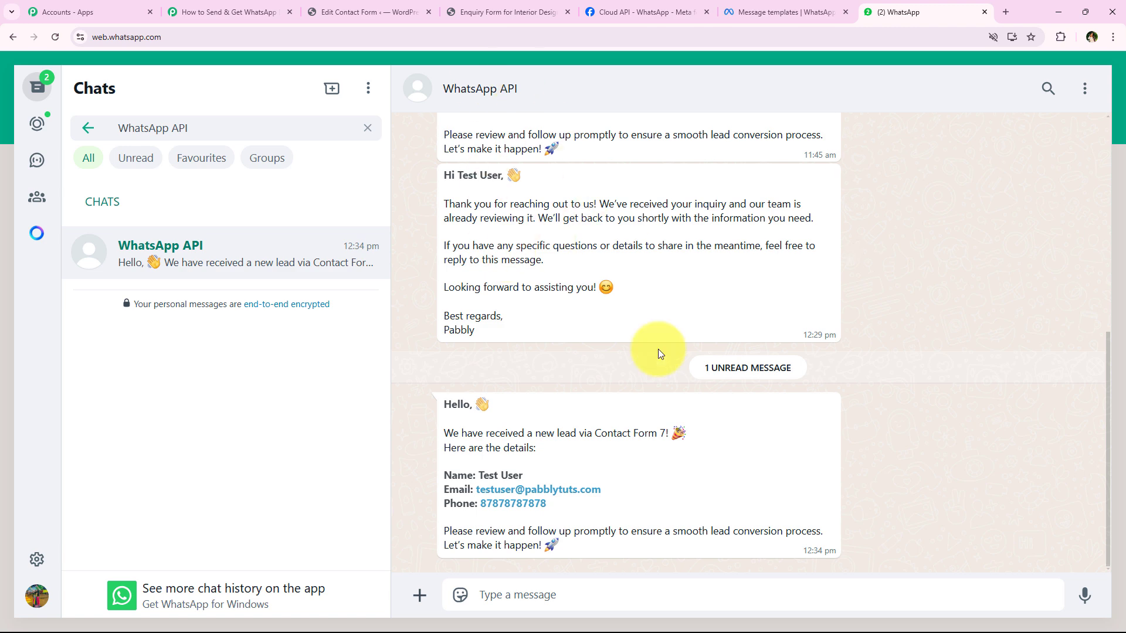
- Return to Pabbly Connect and rename workflow step 3 as "WhatsApp Cloud API : Get Message"
left_click(229, 11)
scroll(175, 317, "up", 10)
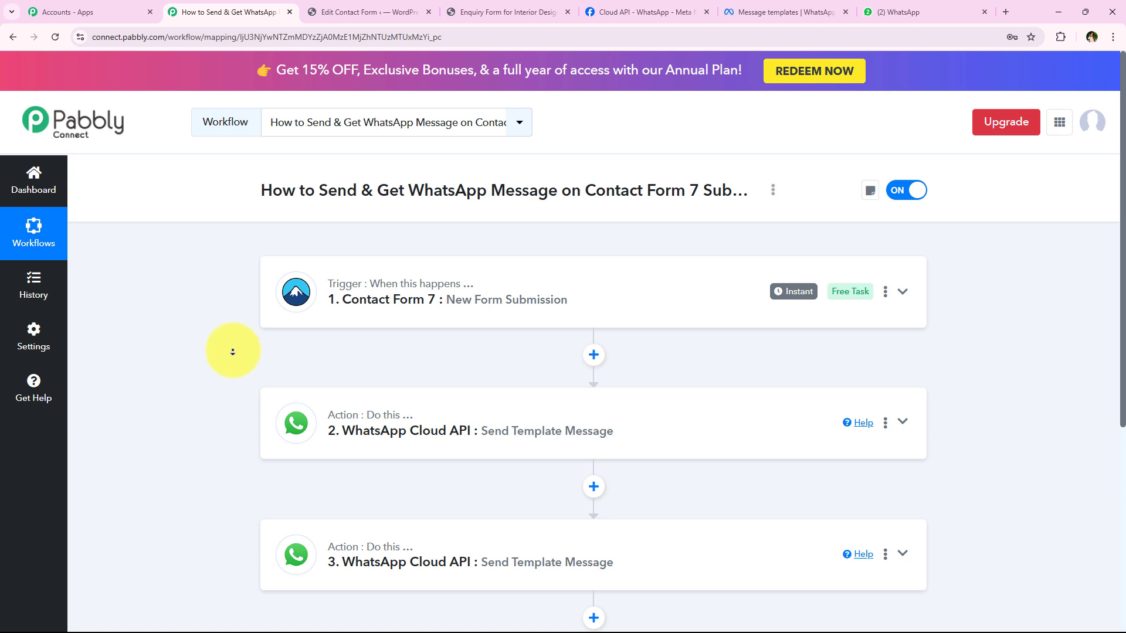
scroll(232, 351, "down", 2)
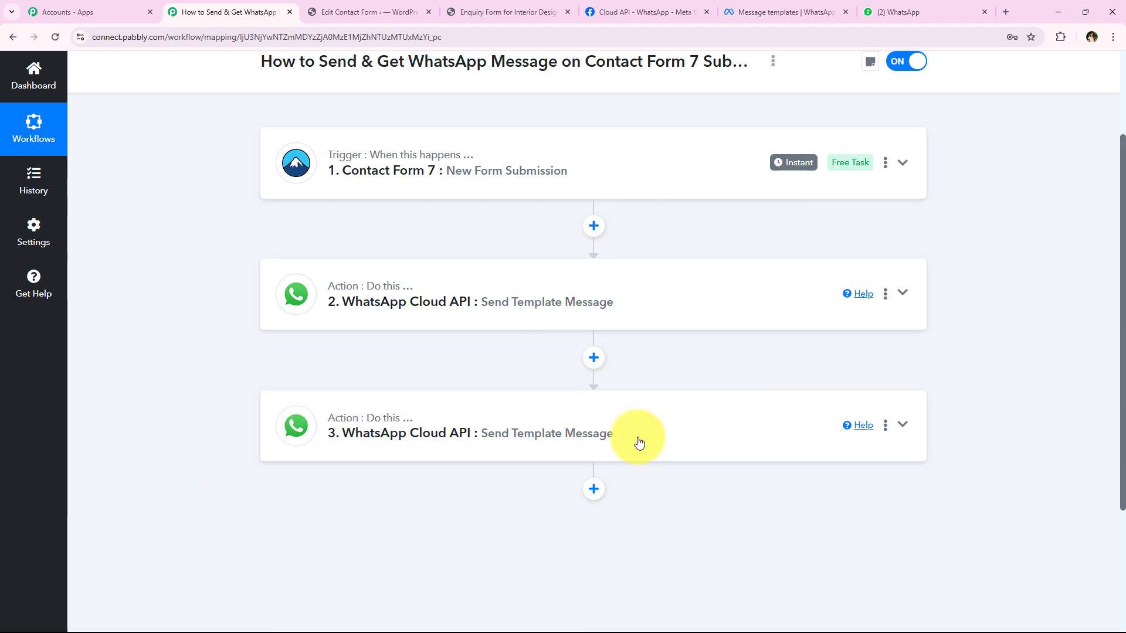
left_click(886, 426)
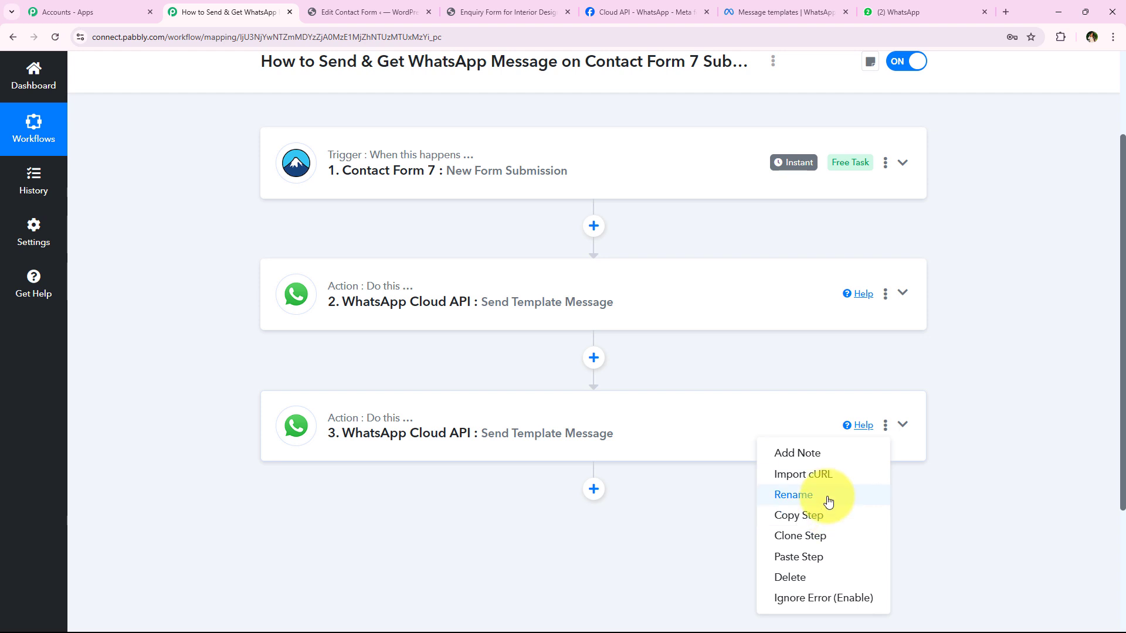
left_click(792, 496)
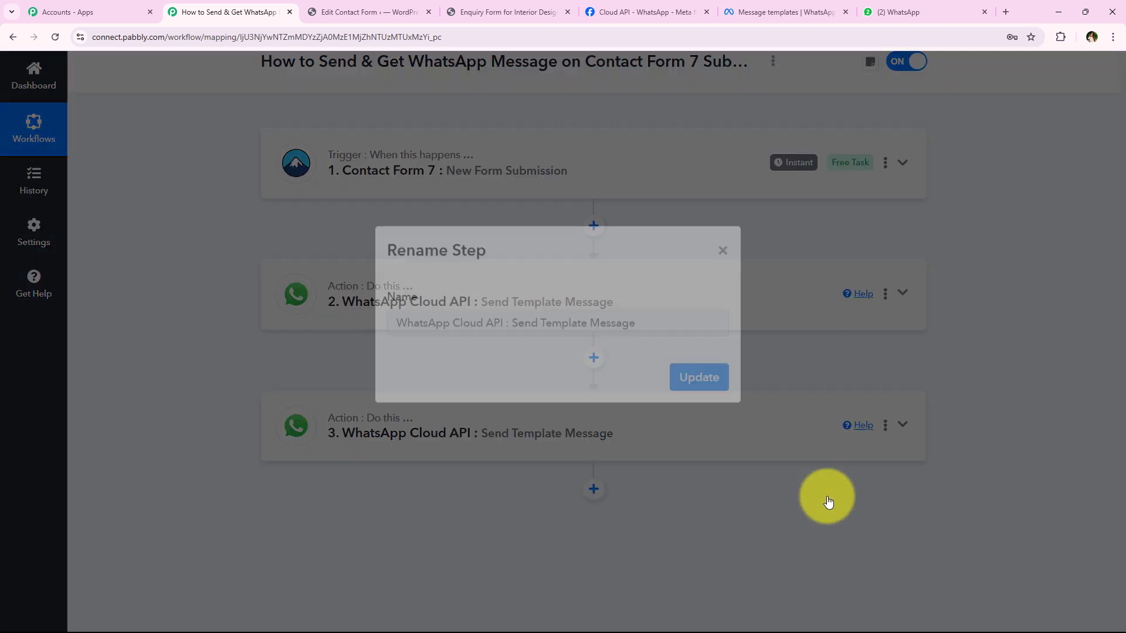
double_click(566, 351)
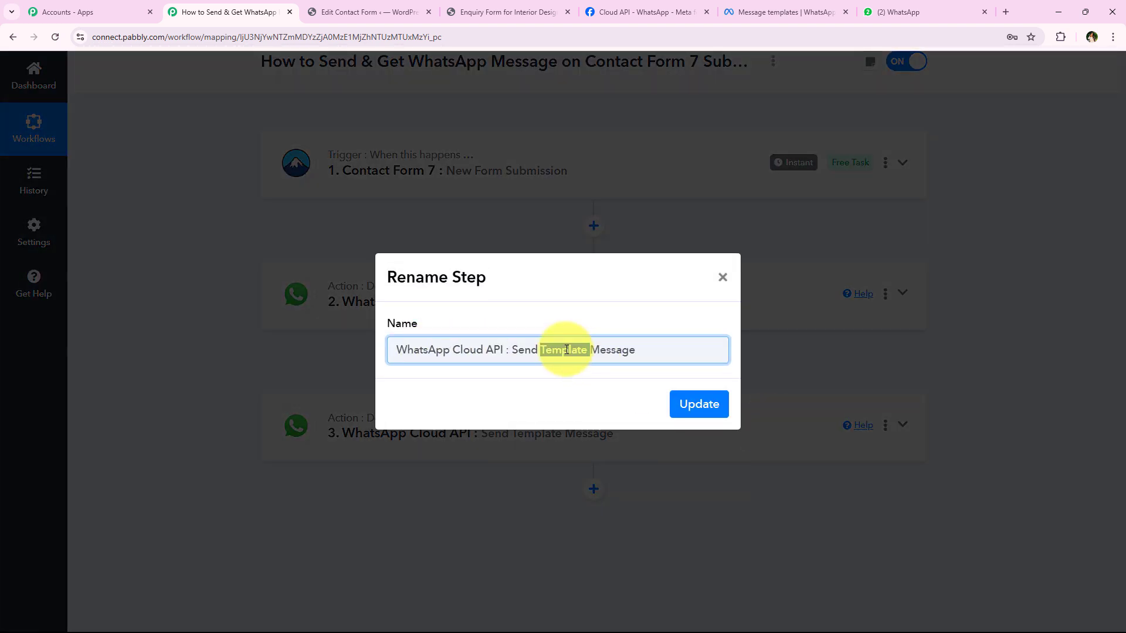
key("BackSpace")
key("BackSpace")
key("BackSpace")
key("BackSpace")
key("BackSpace")
key("BackSpace")
key("BackSpace")
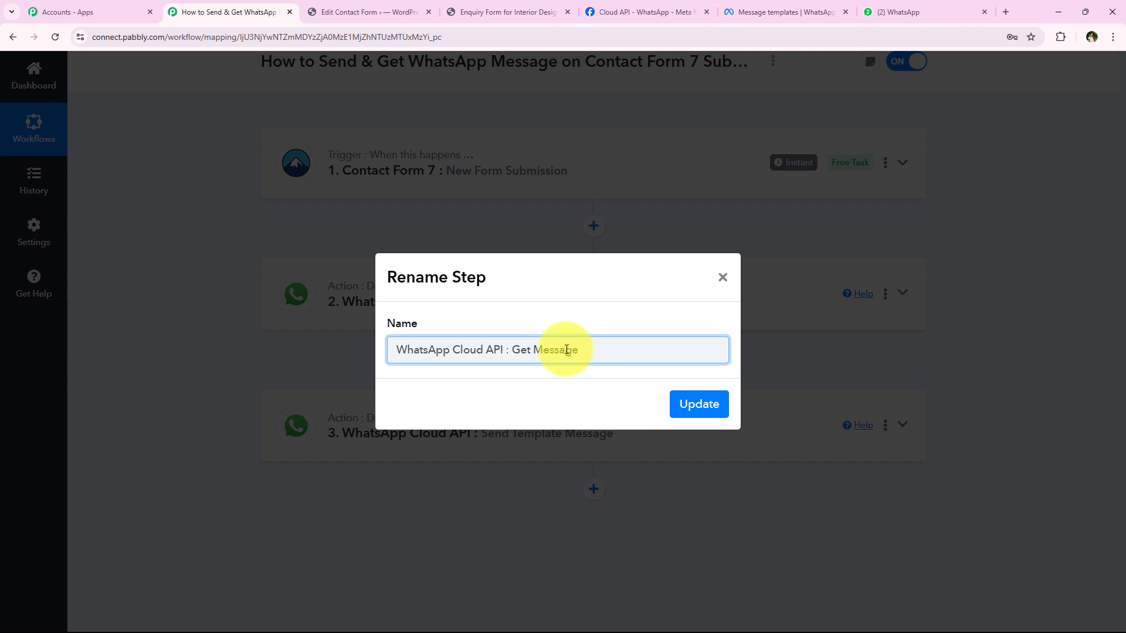
type("Get")
left_click(693, 403)
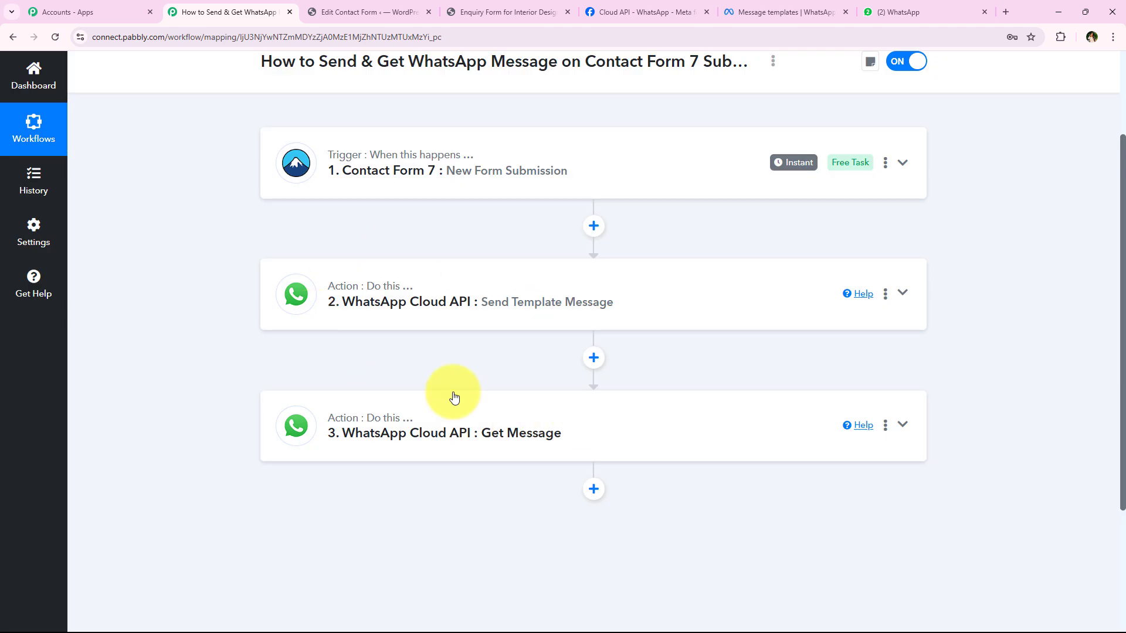
- Review the finished three-step workflow and compare it with the customer and team messages in the WhatsApp API chat
scroll(234, 334, "up", 2)
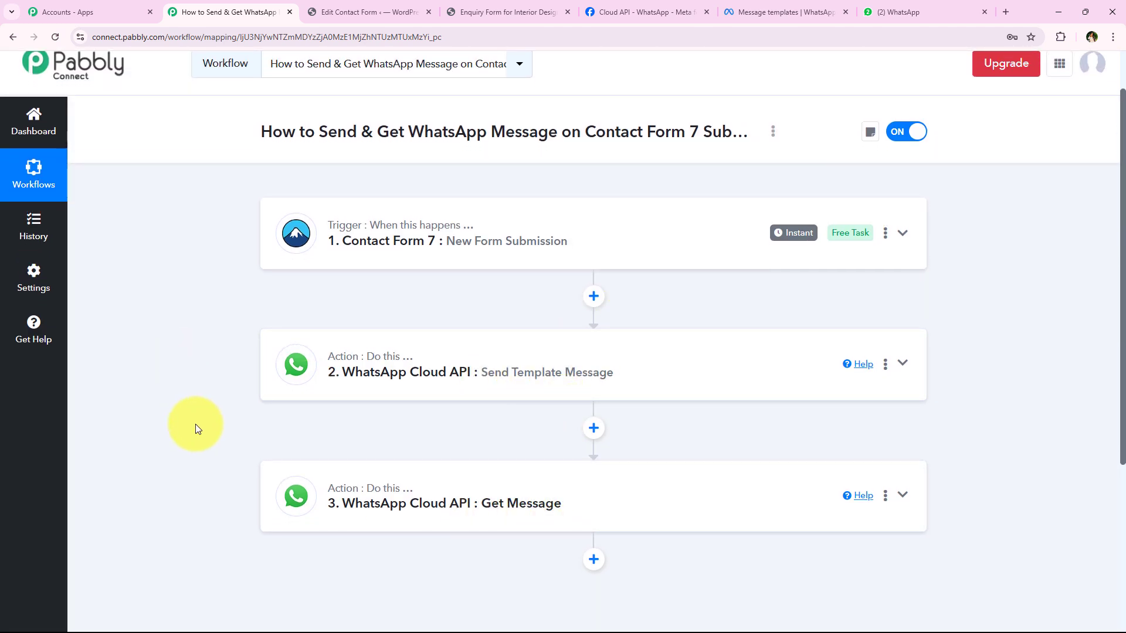
scroll(196, 394, "up", 2)
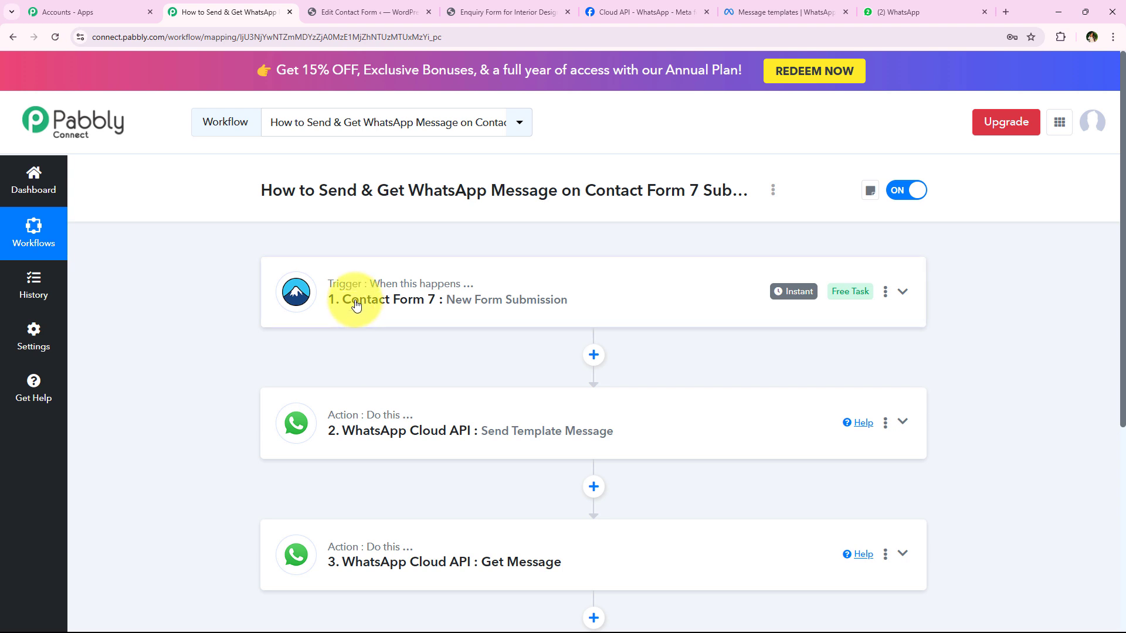
left_click(955, 7)
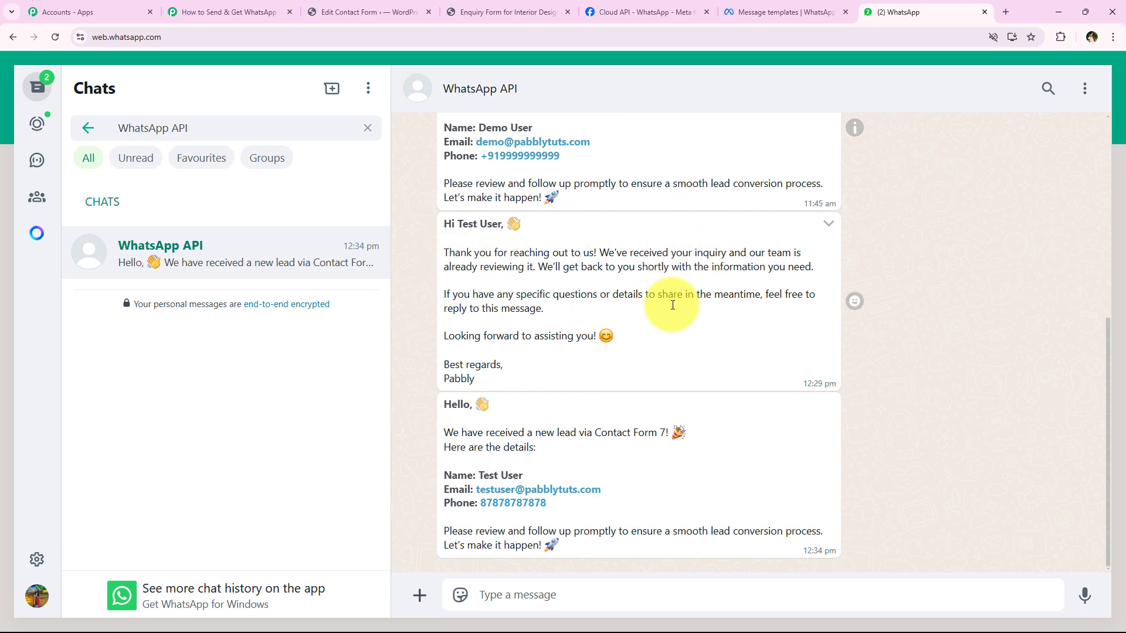
left_click(226, 12)
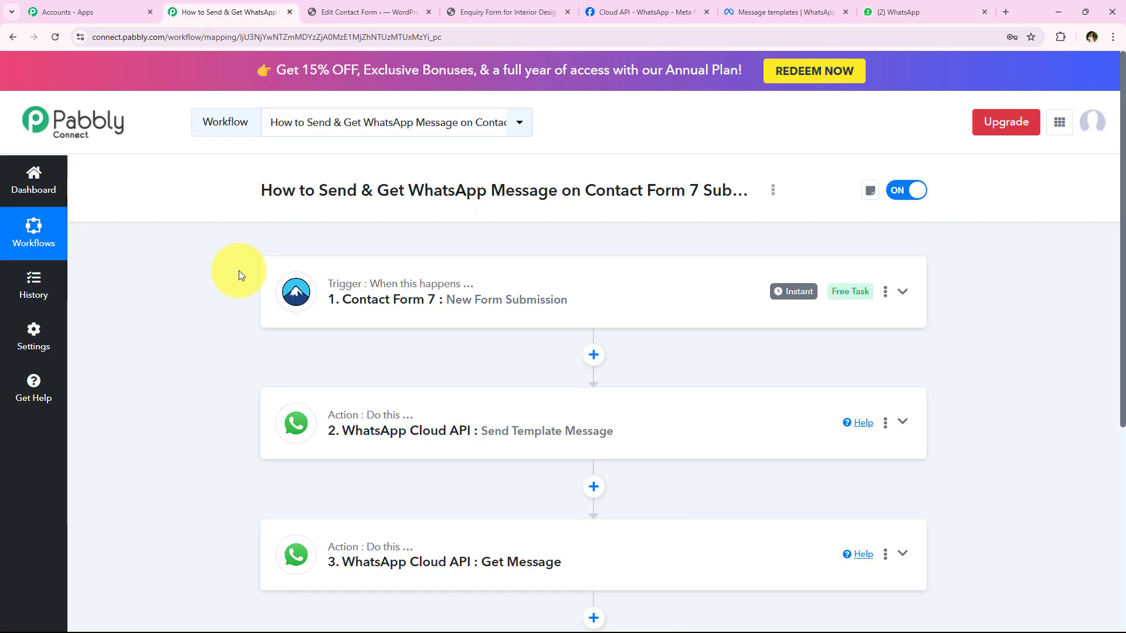